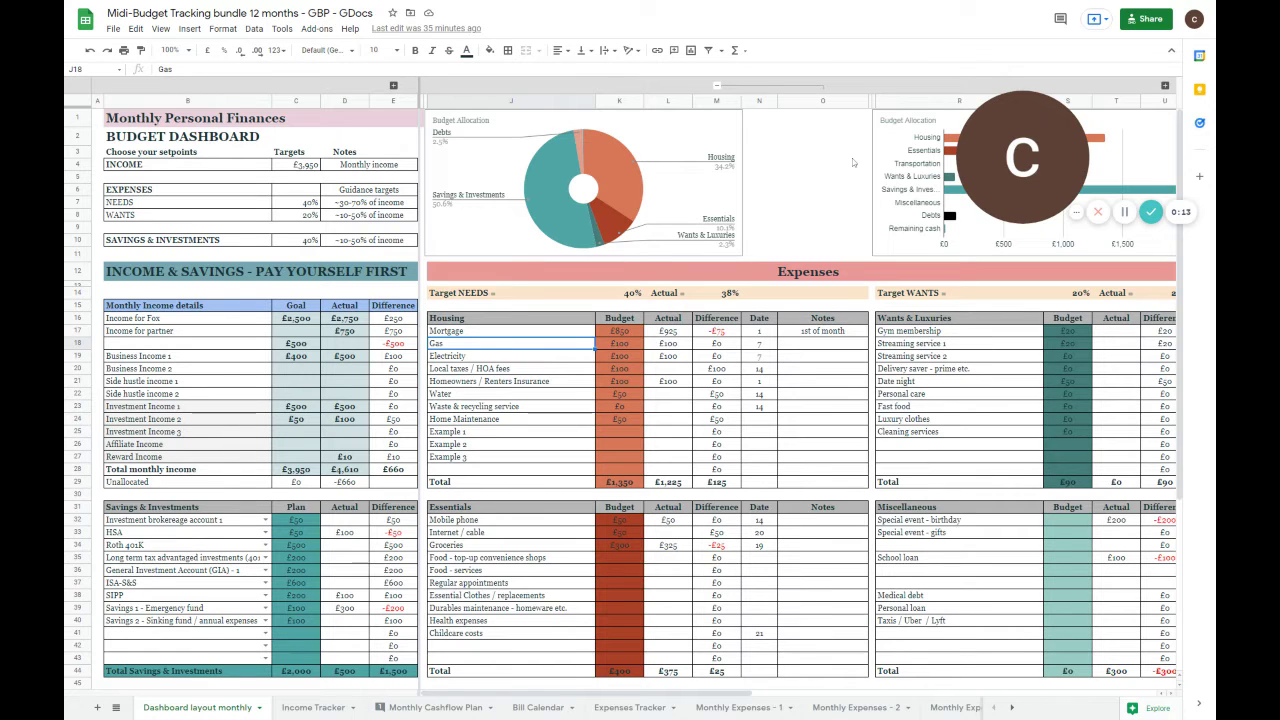
Collapse the Date and Notes columns beside the Housing and Essentials tables, and hide the Instructions columns
left_click(717, 86)
left_click(717, 86)
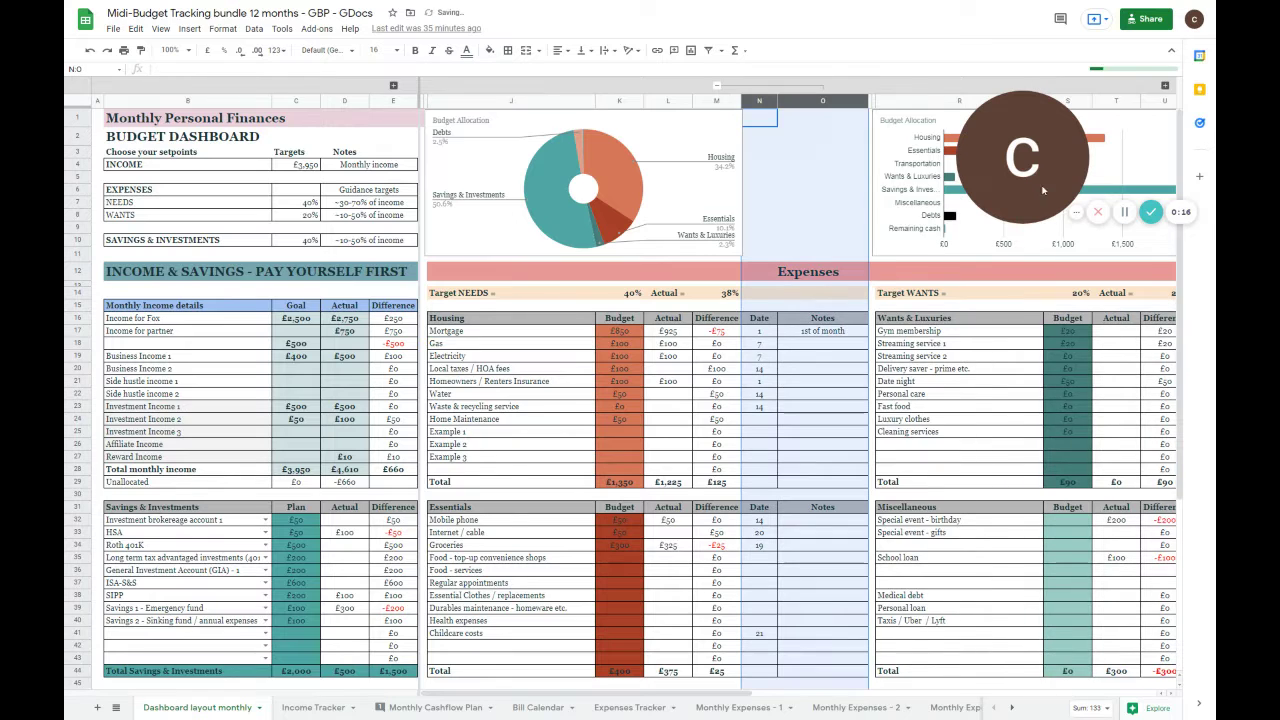
left_click(717, 86)
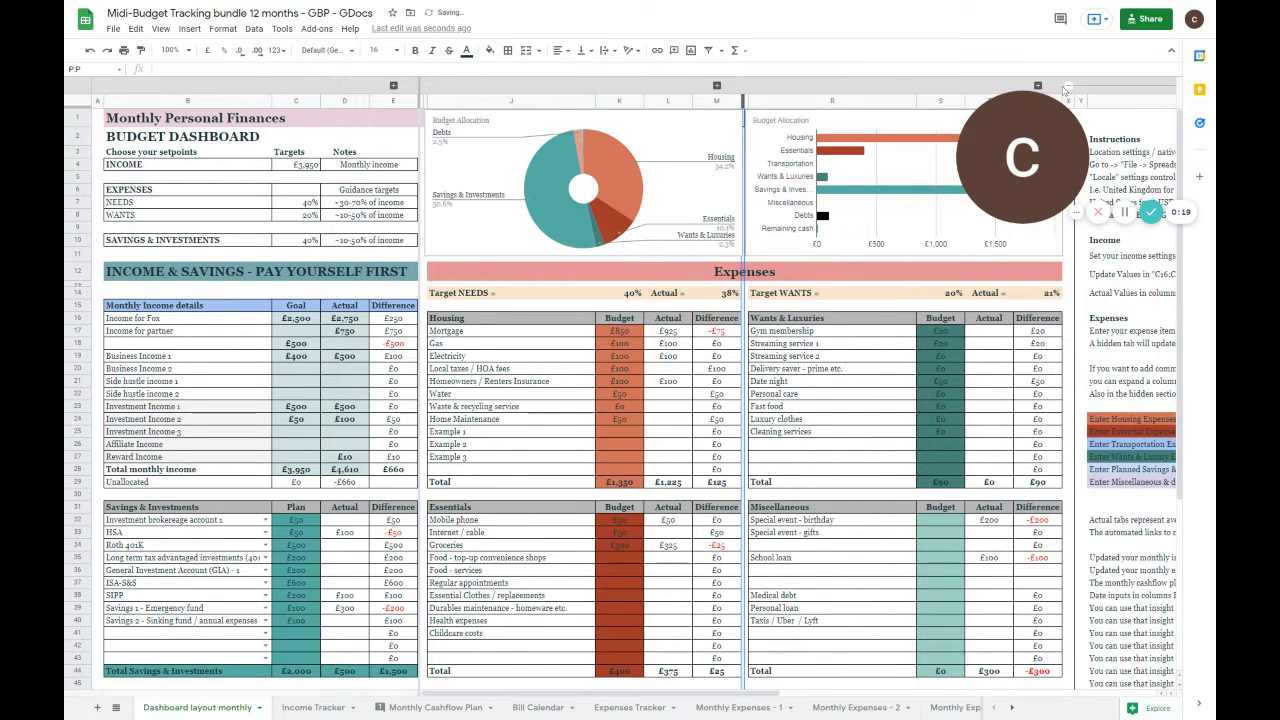
left_click(1068, 86)
left_click_drag(1051, 120, 838, 5)
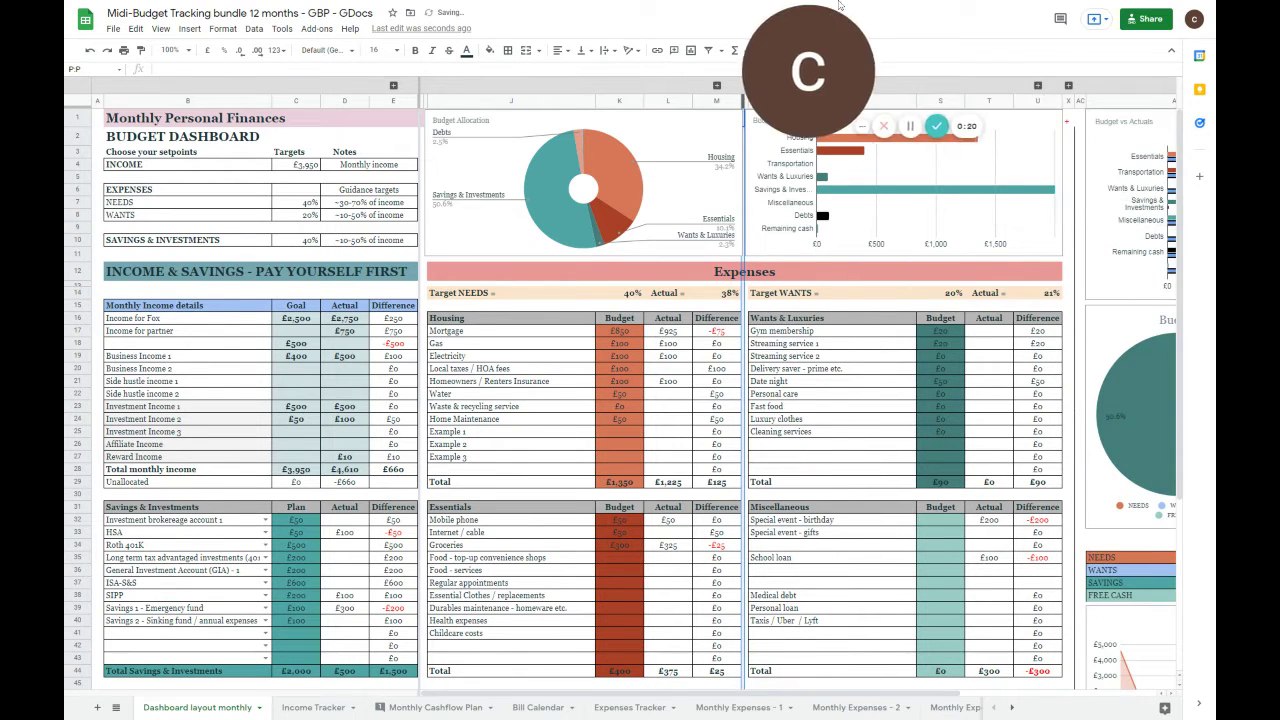
left_click_drag(832, 58, 887, 58)
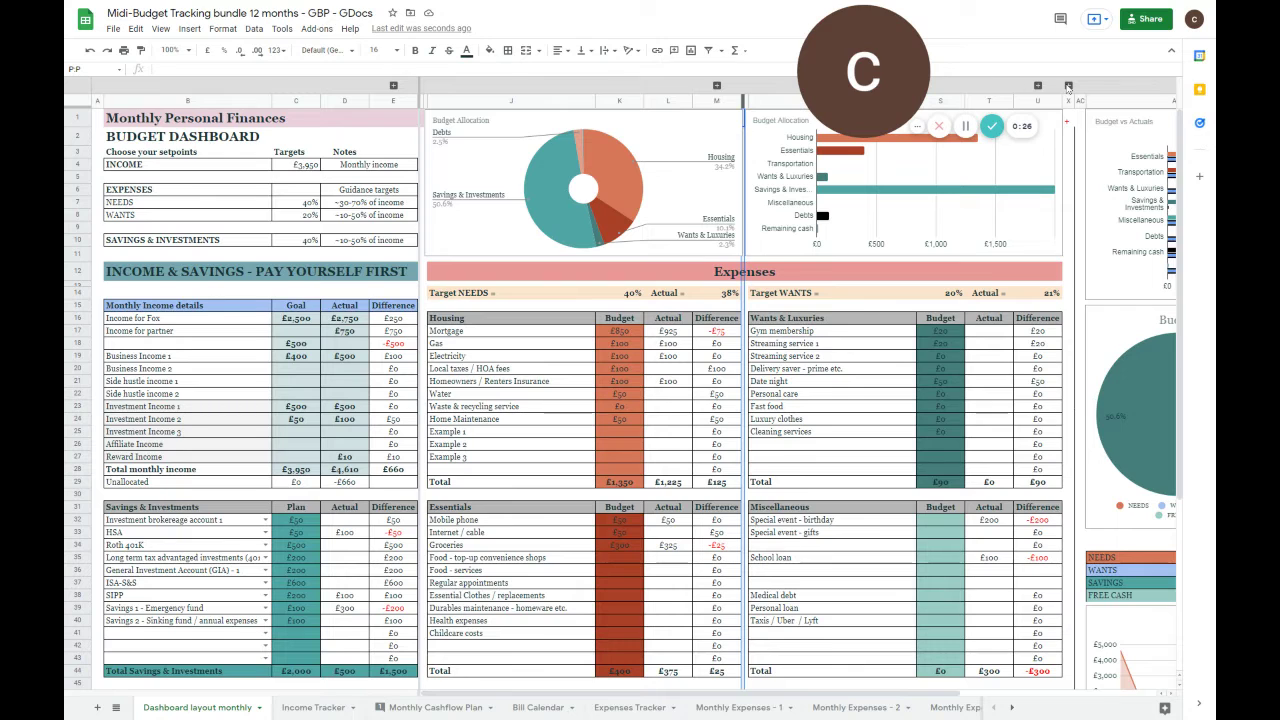
Expand the Instructions columns and read the guidance on location settings and native currency
left_click(1068, 87)
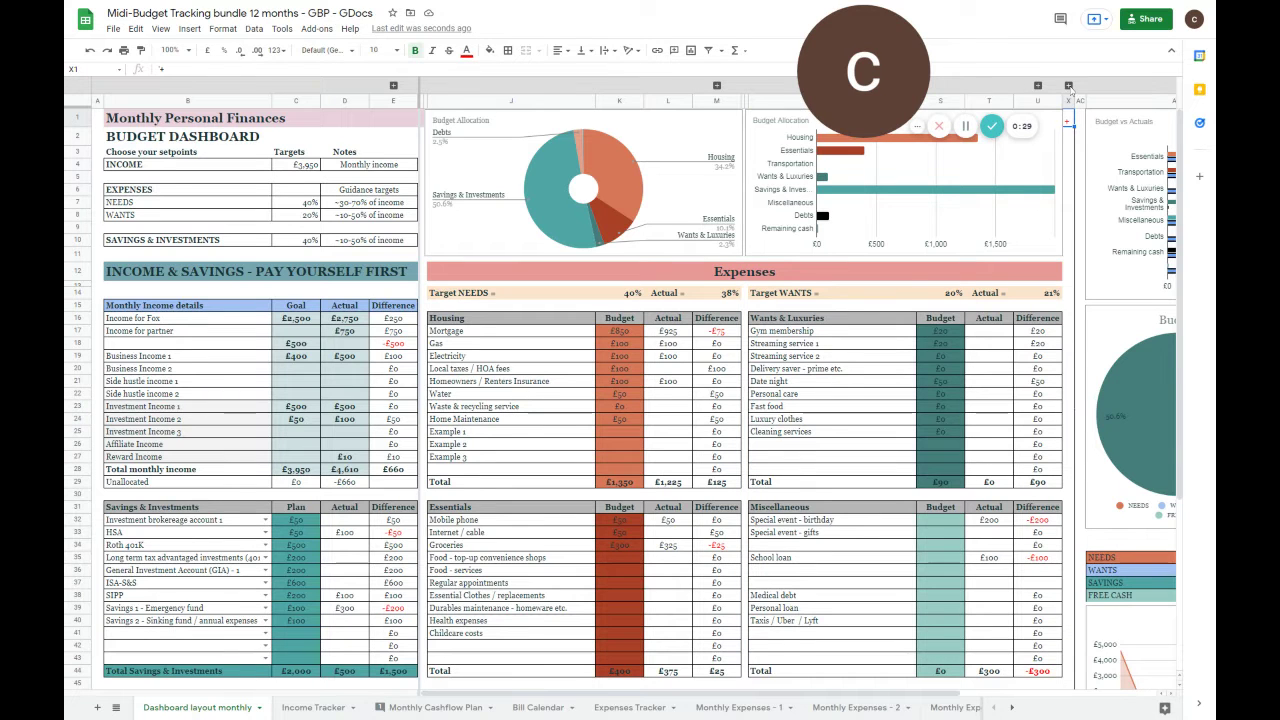
left_click(1068, 86)
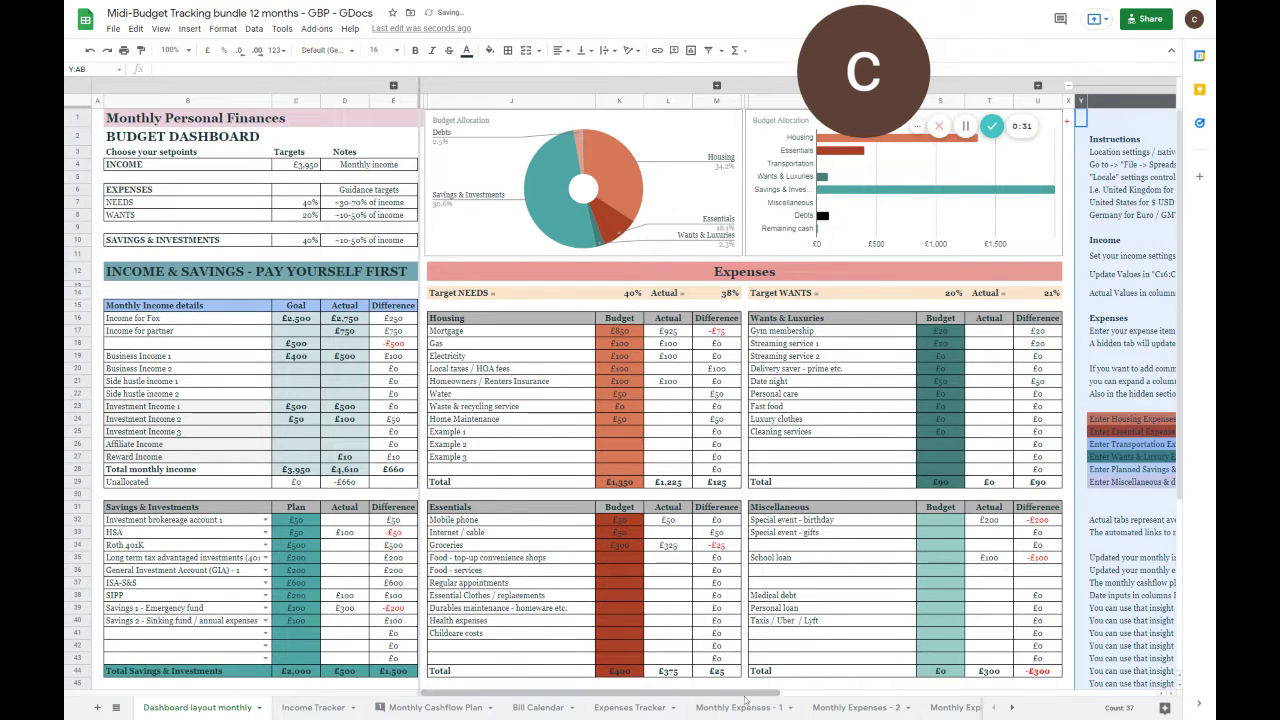
left_click_drag(745, 692, 935, 692)
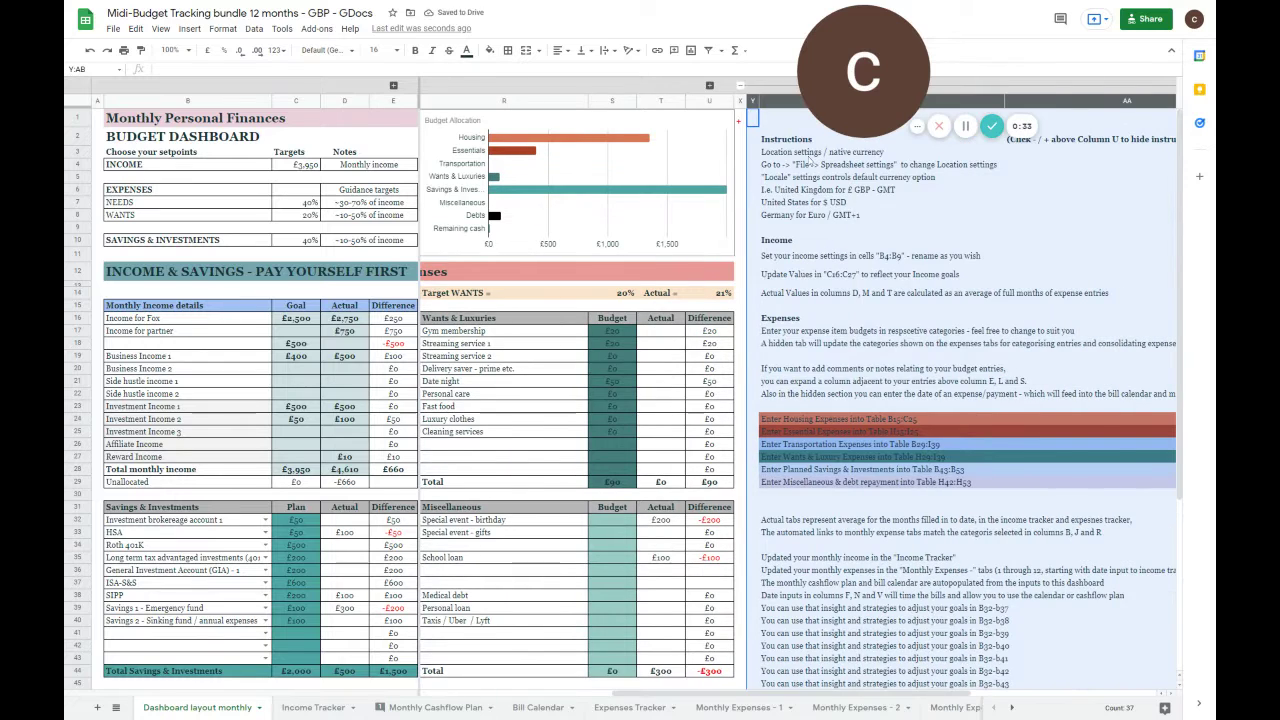
left_click_drag(810, 160, 851, 534)
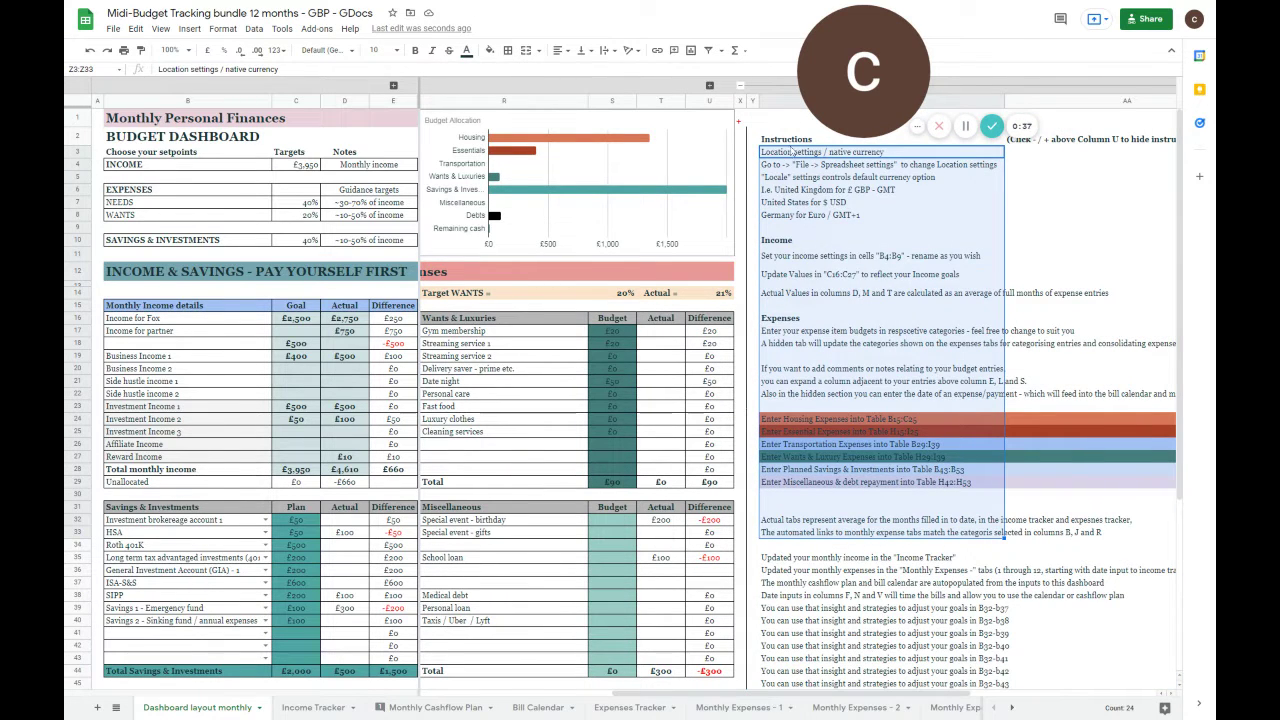
left_click_drag(793, 152, 798, 228)
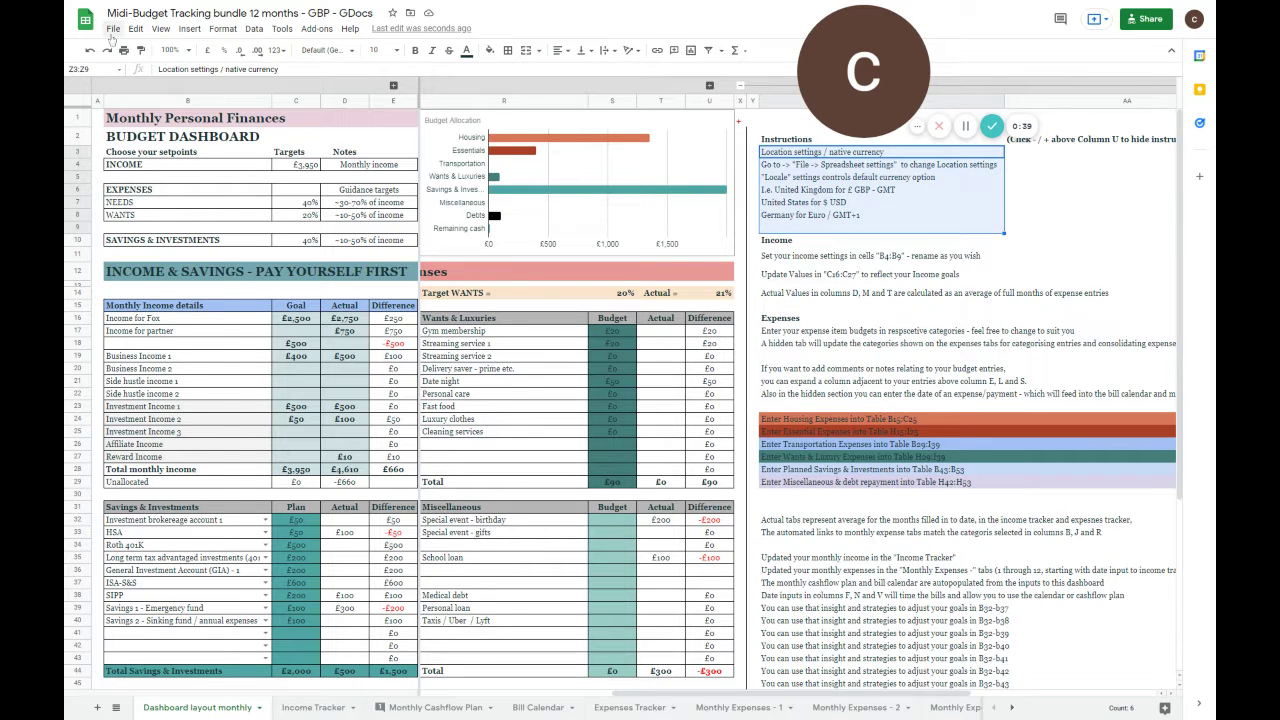
Choose United Kingdom as the locale in the spreadsheet settings and save them
left_click(113, 29)
left_click(170, 393)
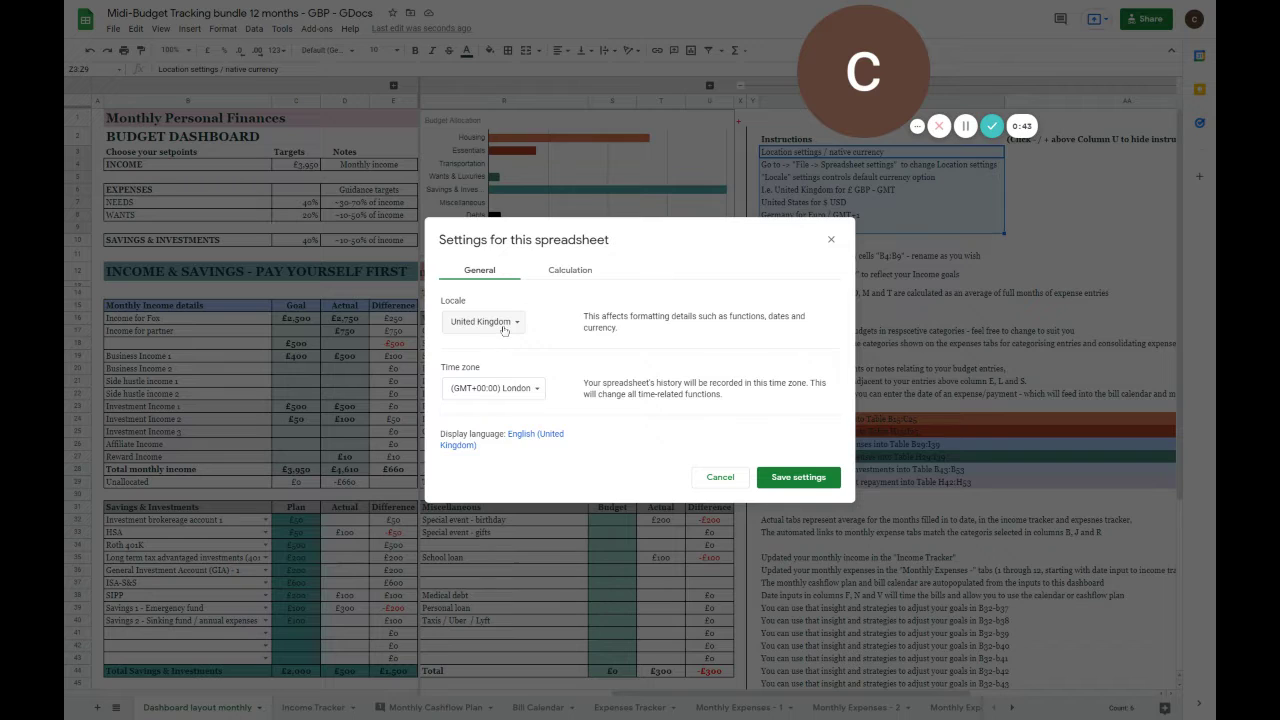
left_click(503, 328)
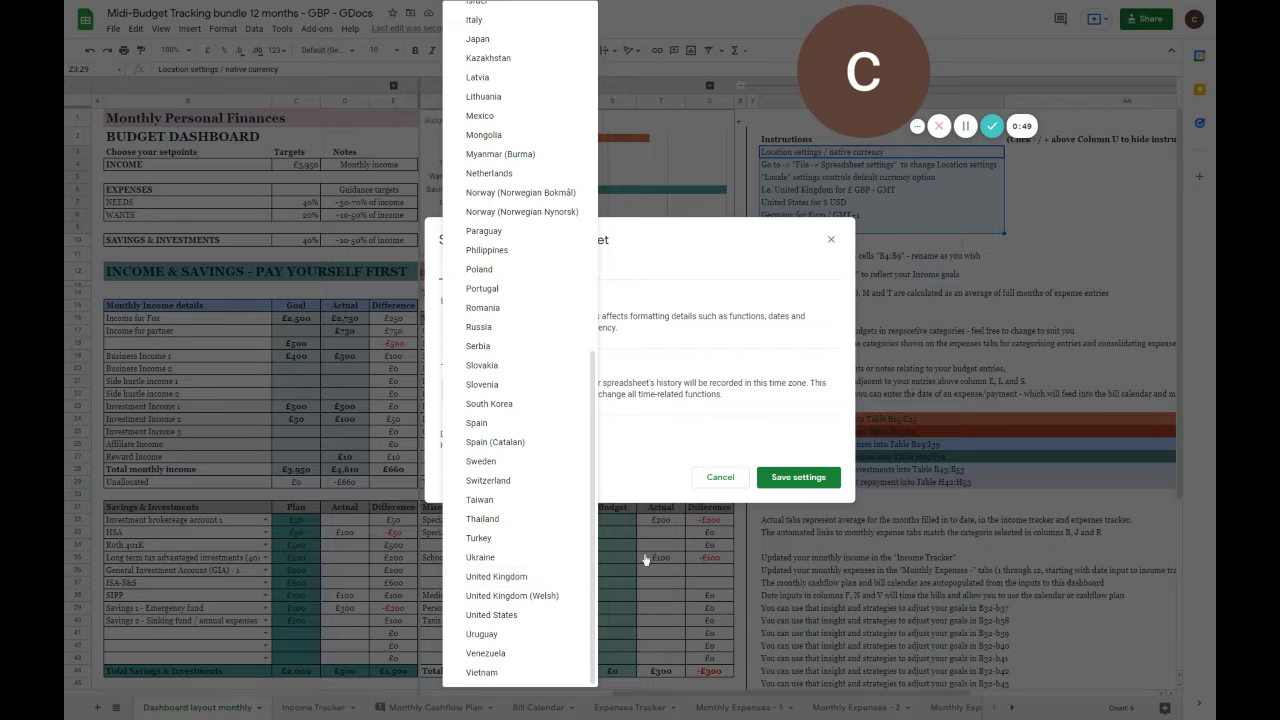
left_click(496, 576)
left_click(798, 477)
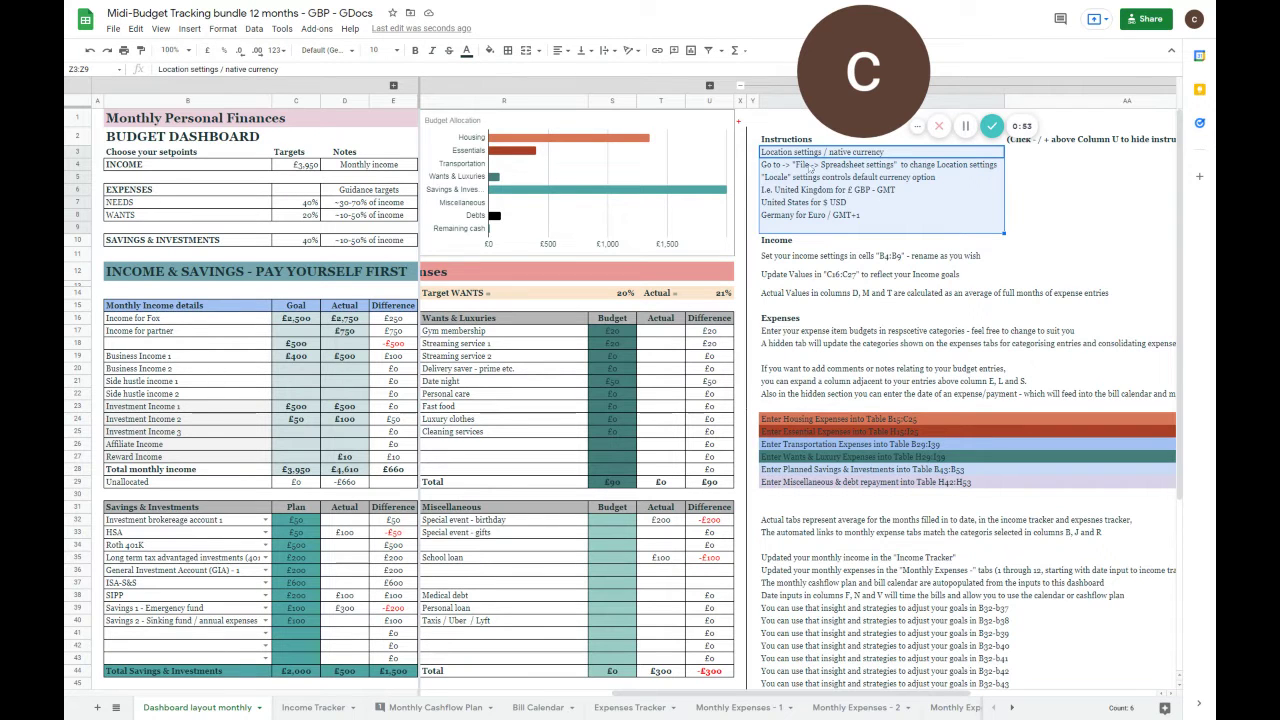
Collapse the Instructions columns so the charts sit directly beside the expense tables
left_click(810, 164)
left_click(739, 85)
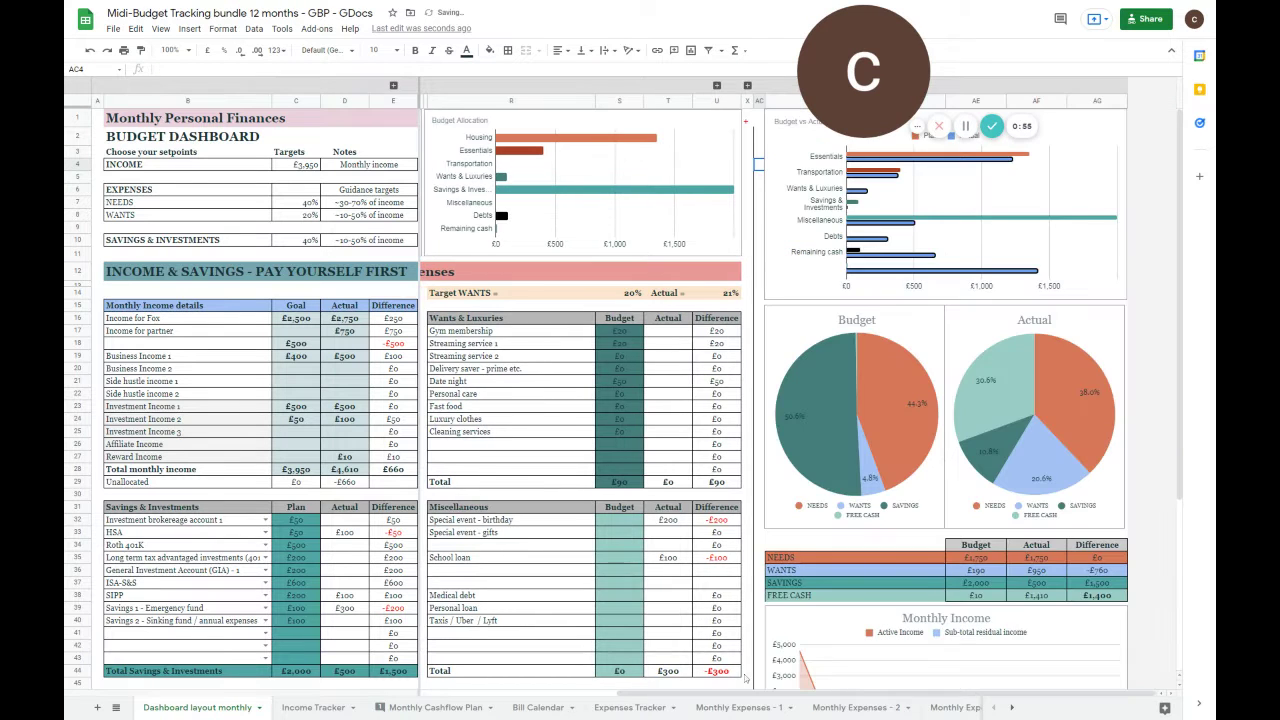
left_click_drag(748, 692, 552, 692)
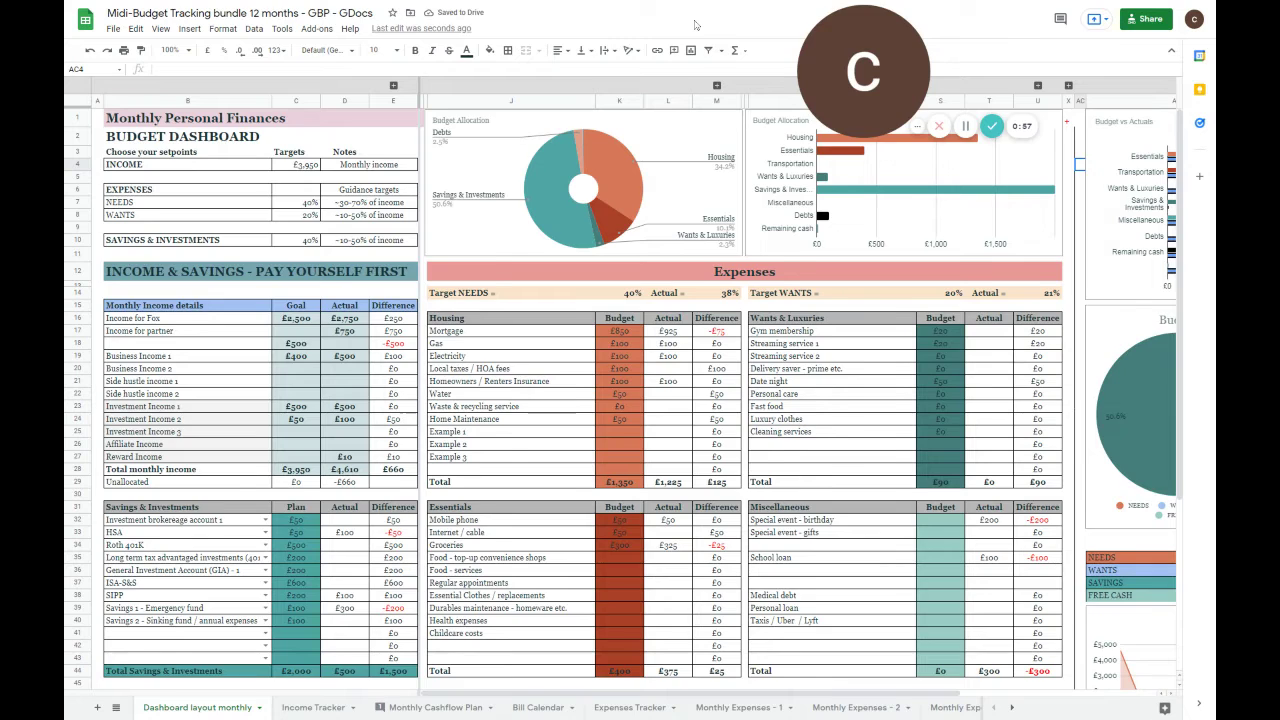
Examine the income setpoint, the monthly income goals, and the Housing, Essentials and Transportation tables under target needs
key("ctrl+minus")
key("ctrl+minus")
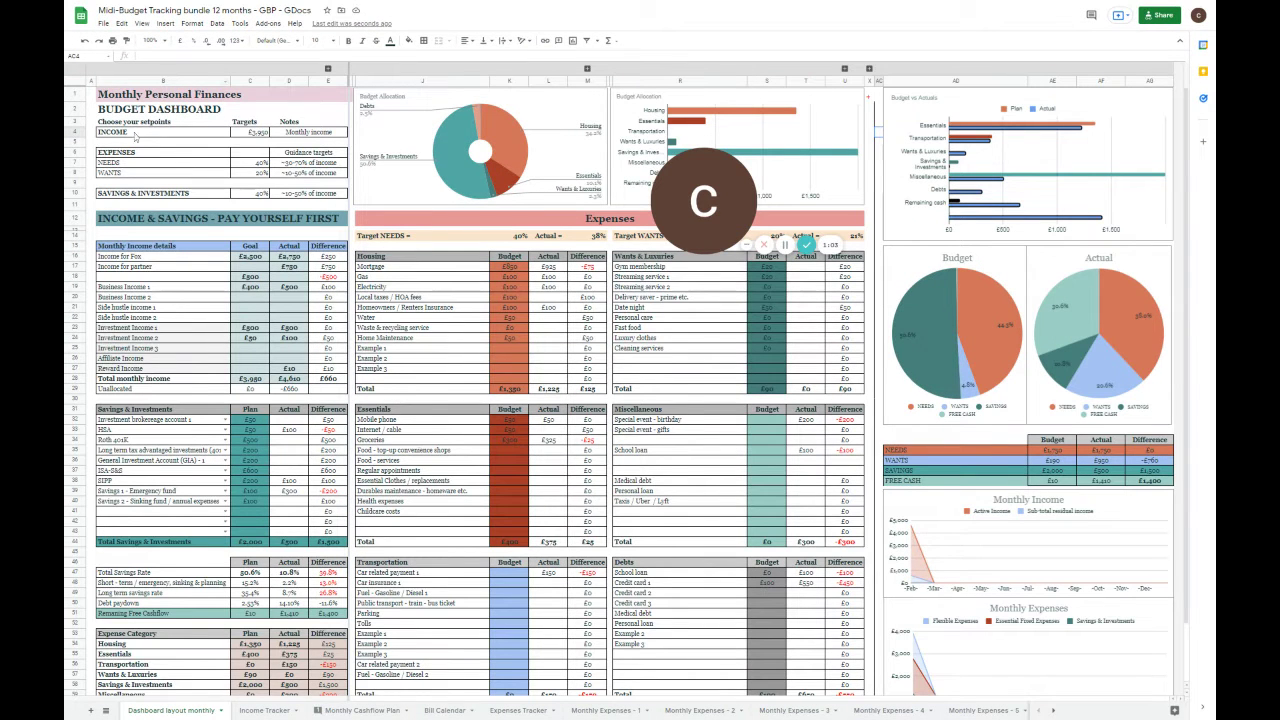
left_click(257, 133)
left_click_drag(255, 262, 248, 372)
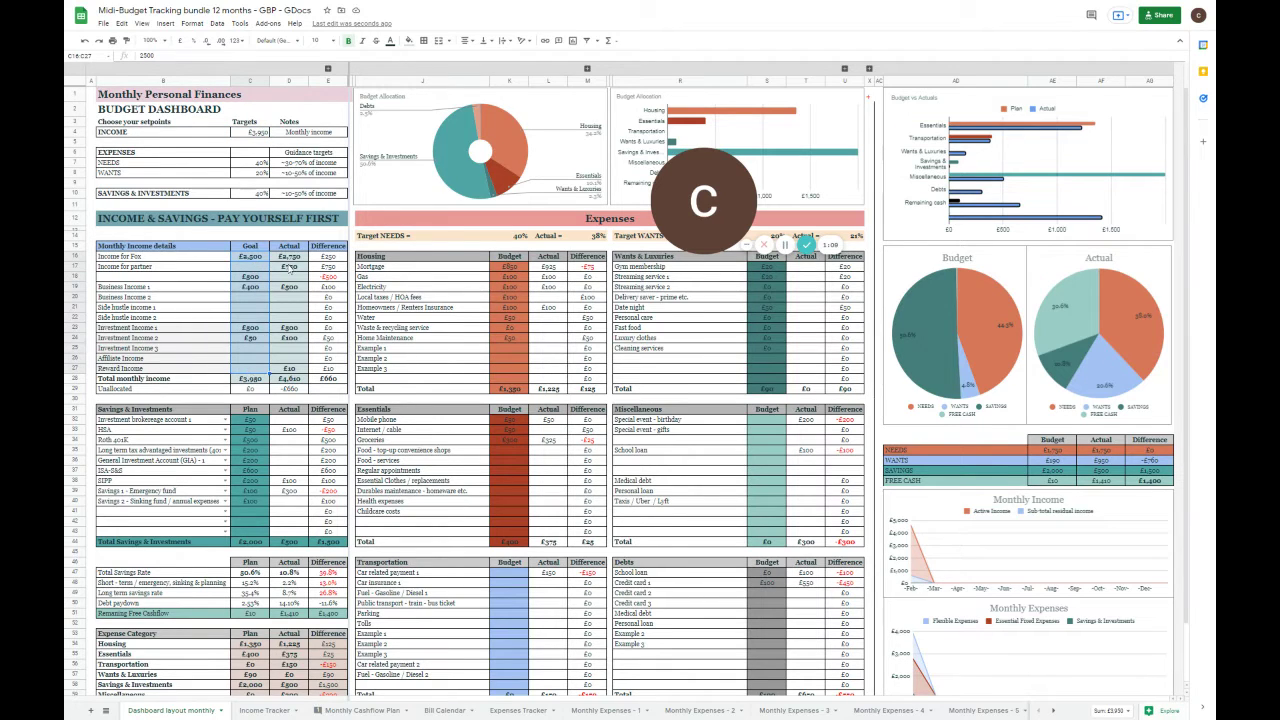
left_click_drag(420, 266, 426, 379)
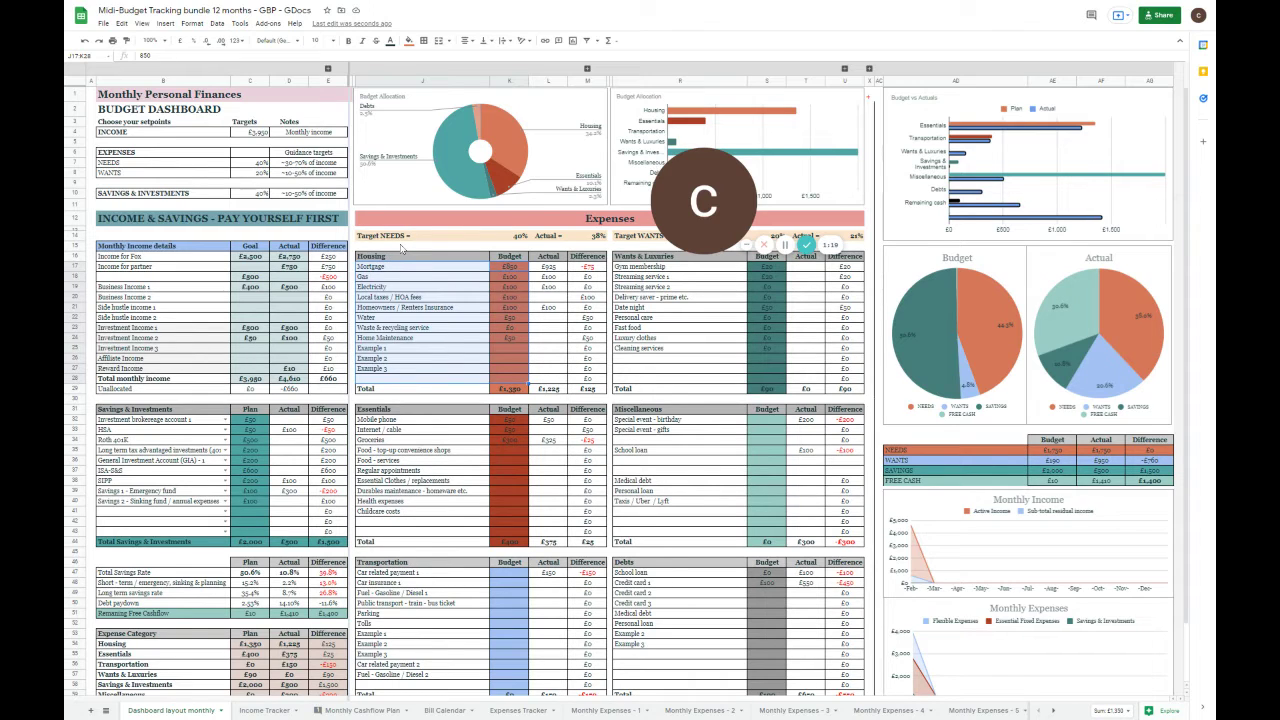
left_click(398, 260)
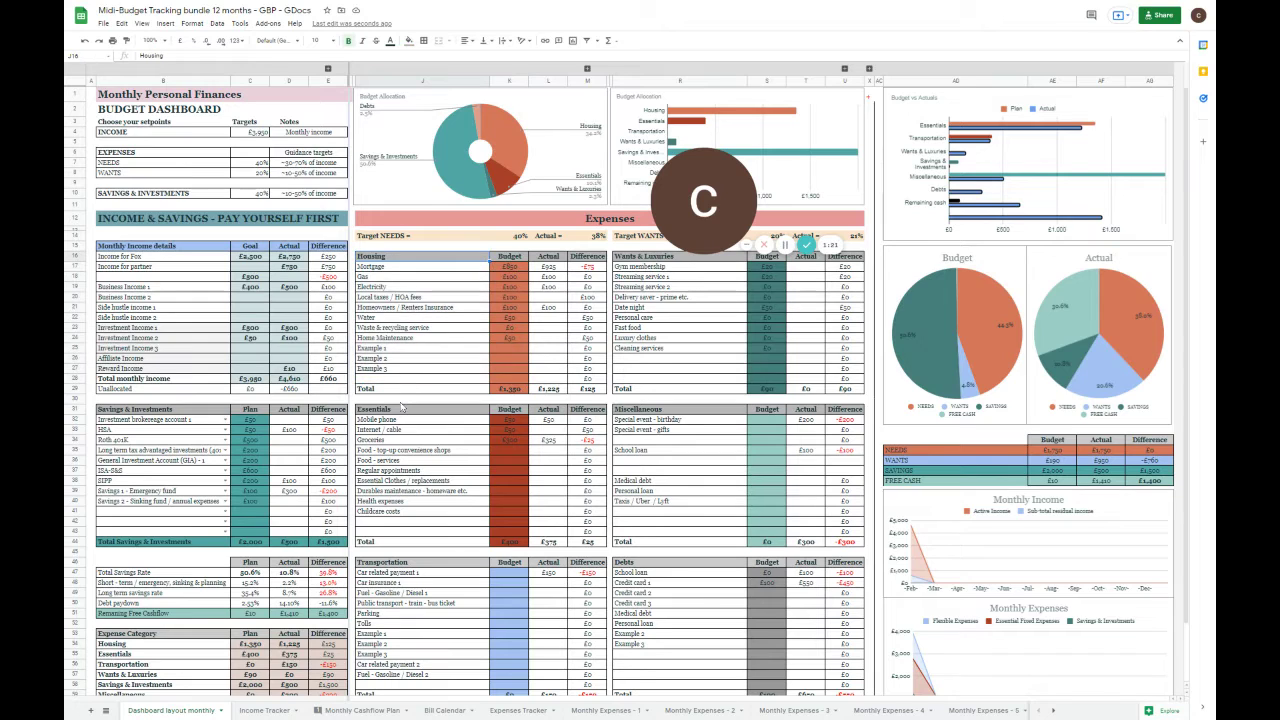
left_click(401, 288)
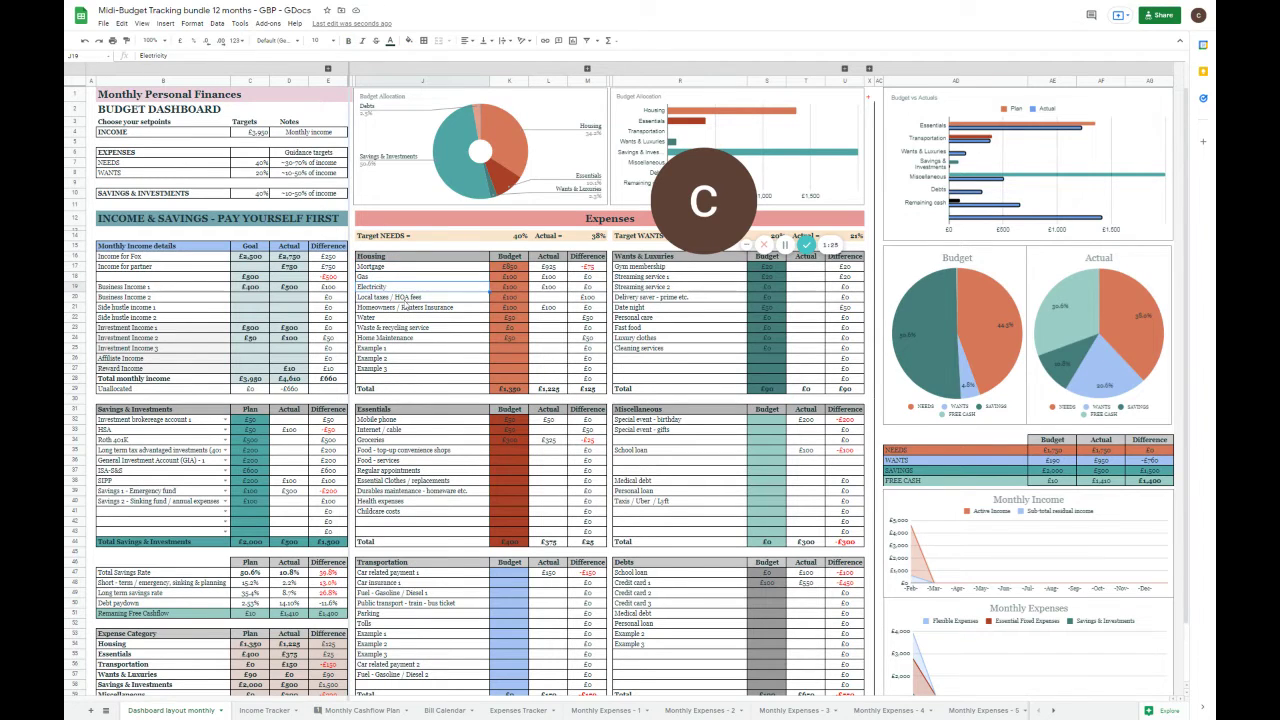
left_click(402, 318)
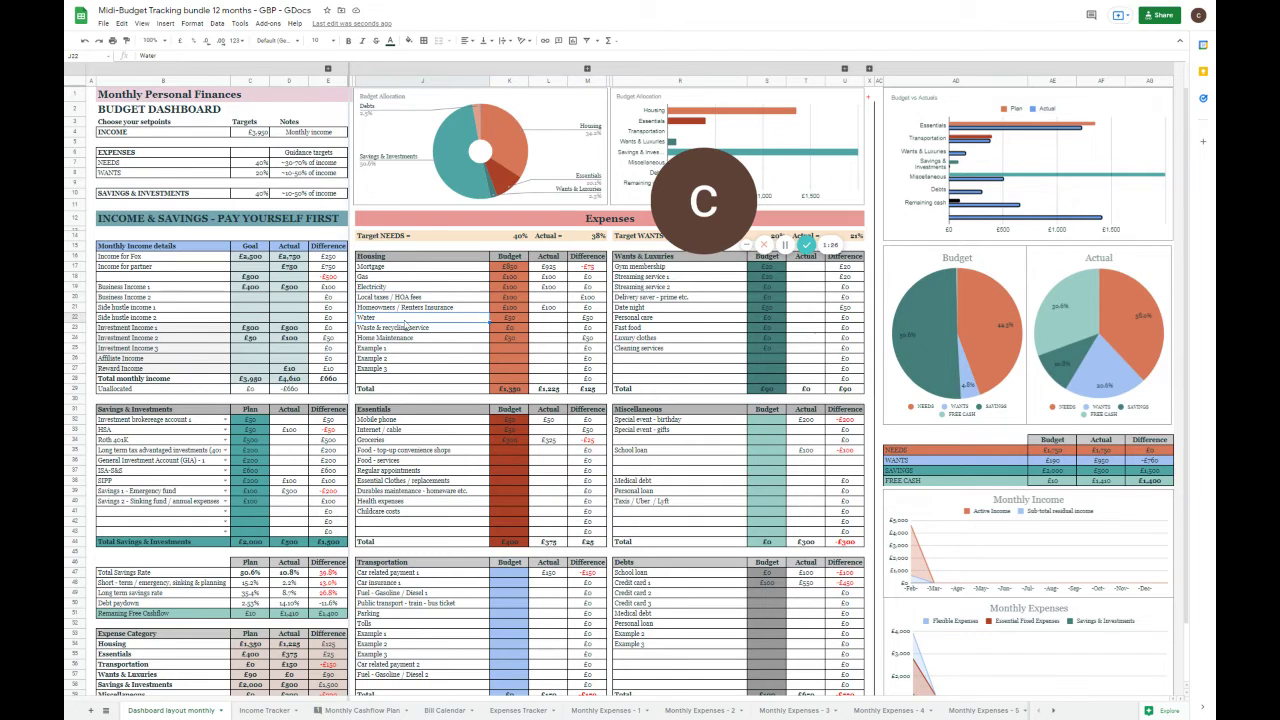
left_click(421, 412)
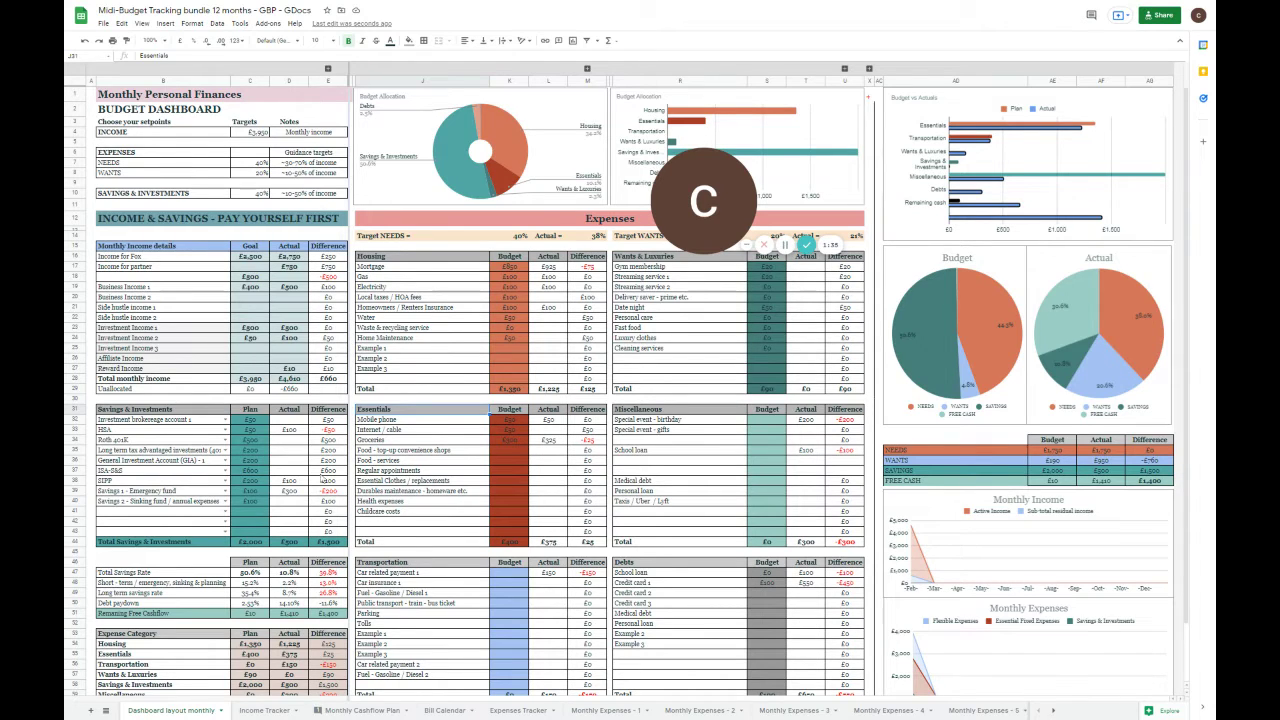
left_click(422, 567)
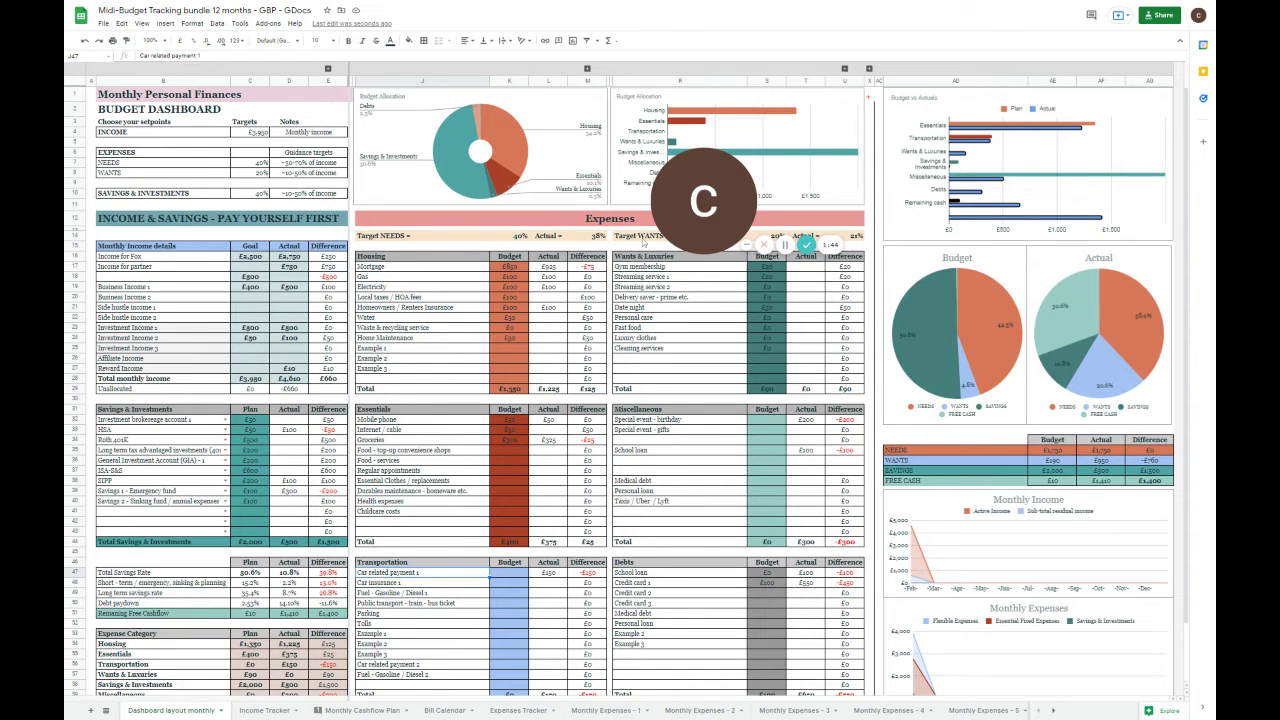
Examine the target wants, the Wants & Luxuries items with their budget values, and the Miscellaneous expense items
left_click(660, 240)
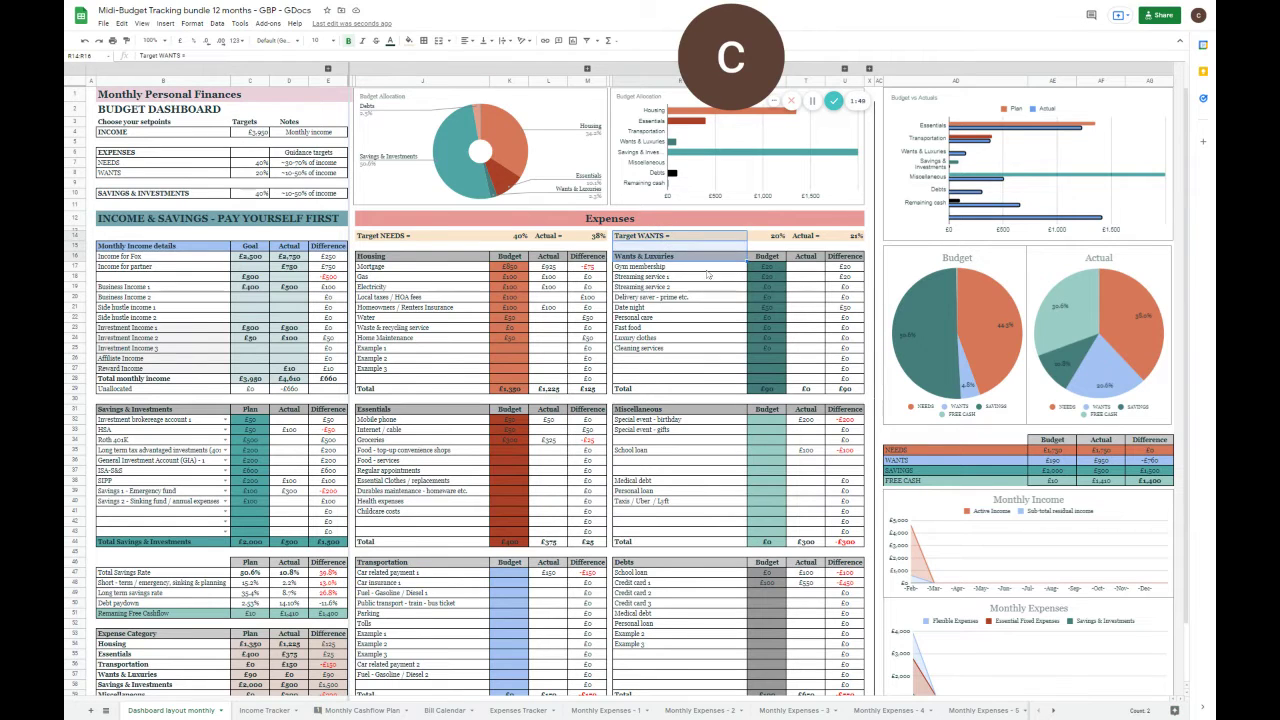
left_click(650, 266)
left_click(651, 288)
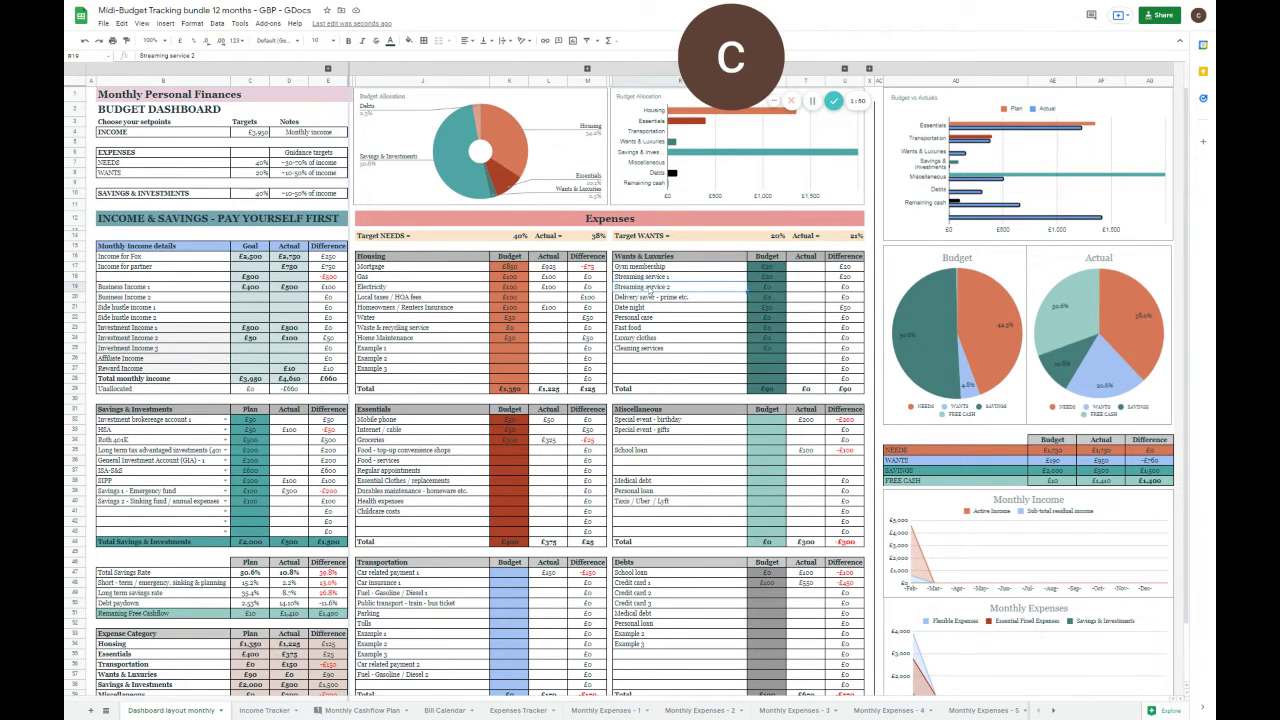
left_click(671, 331)
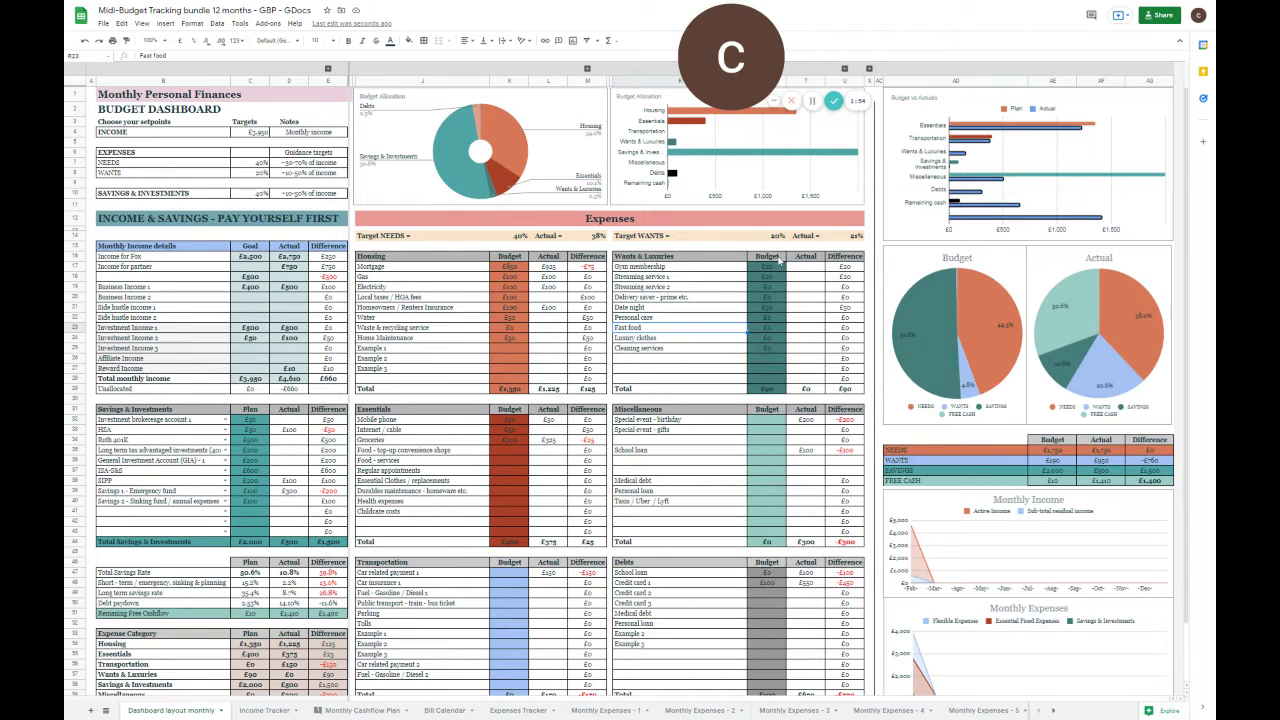
left_click_drag(778, 258, 773, 356)
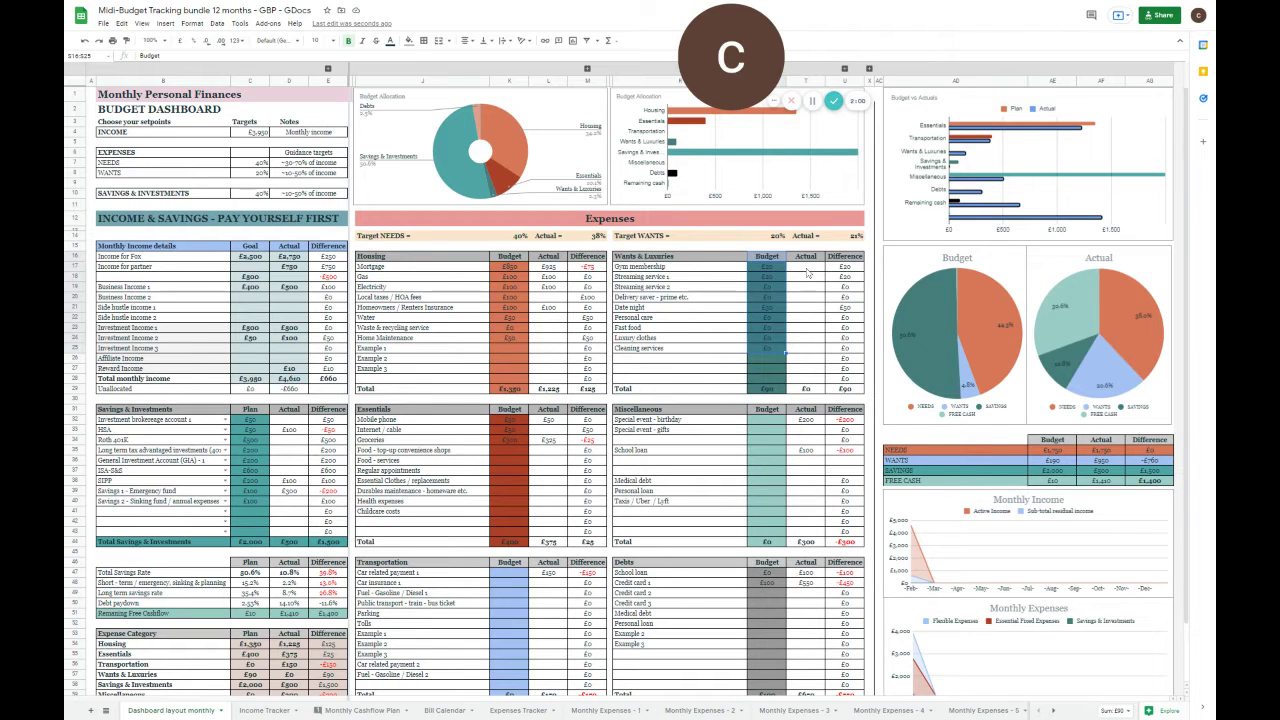
left_click(714, 411)
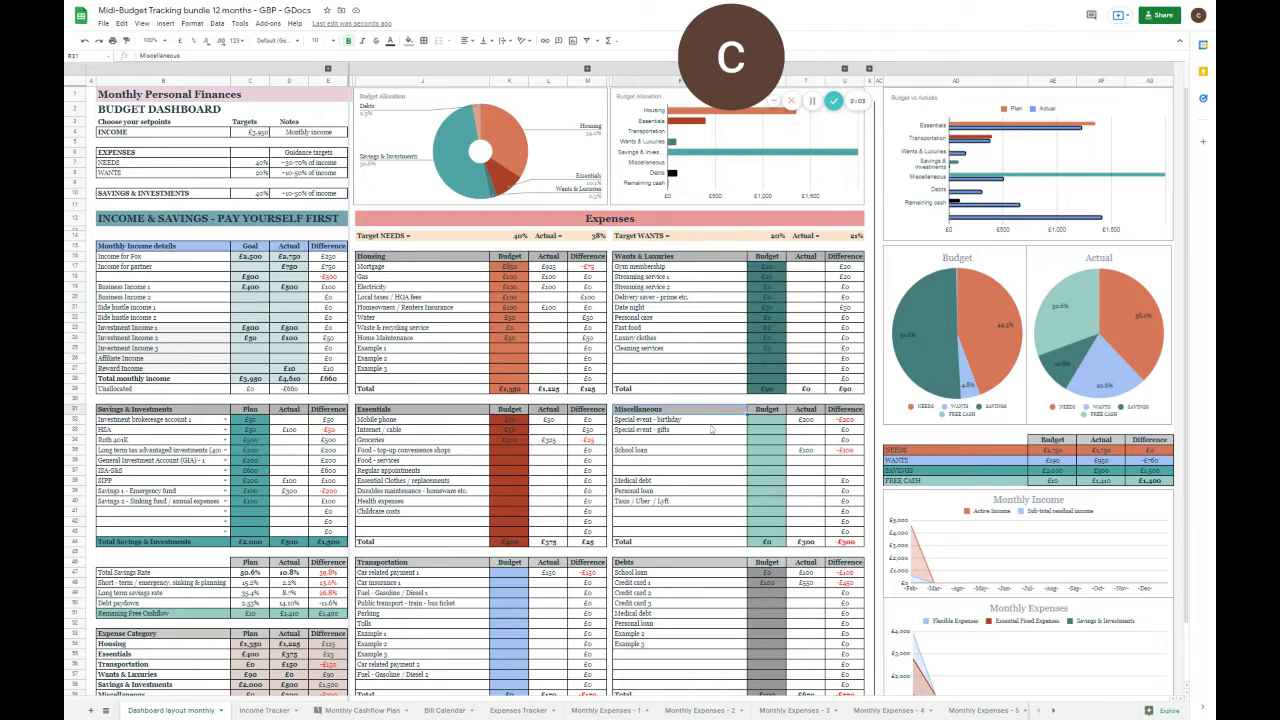
left_click(676, 422)
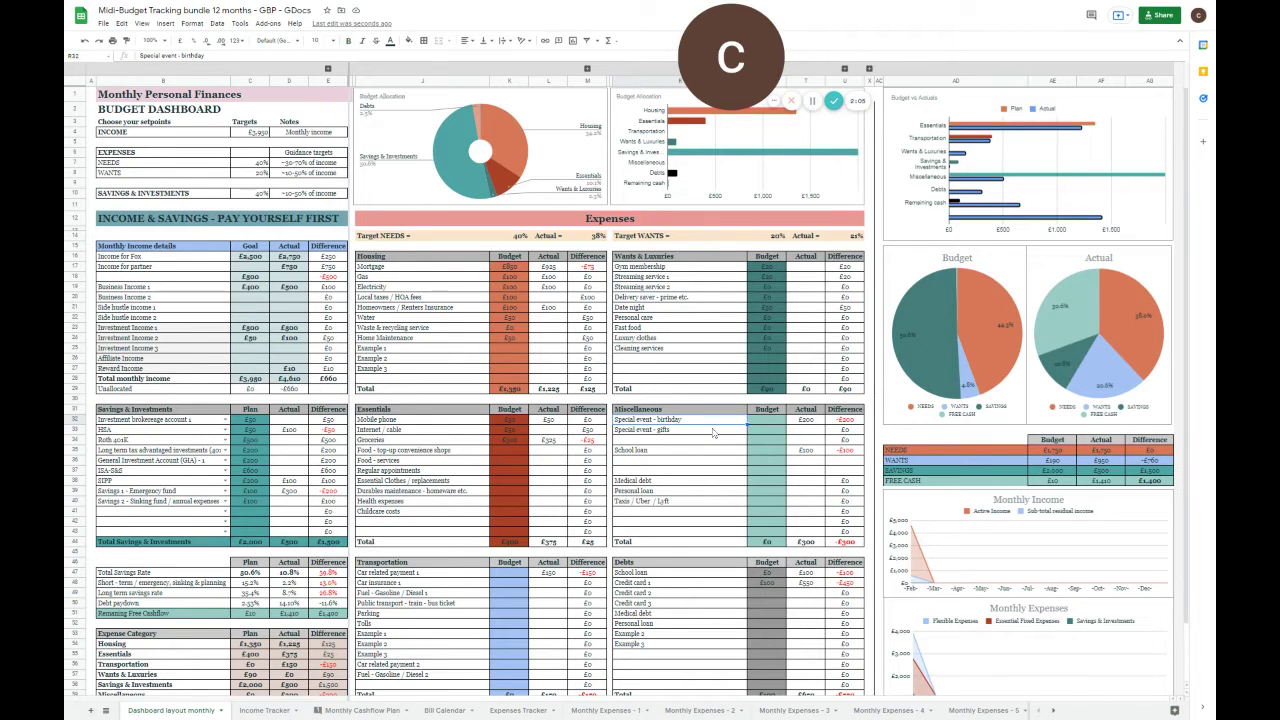
left_click(680, 451)
left_click(693, 483)
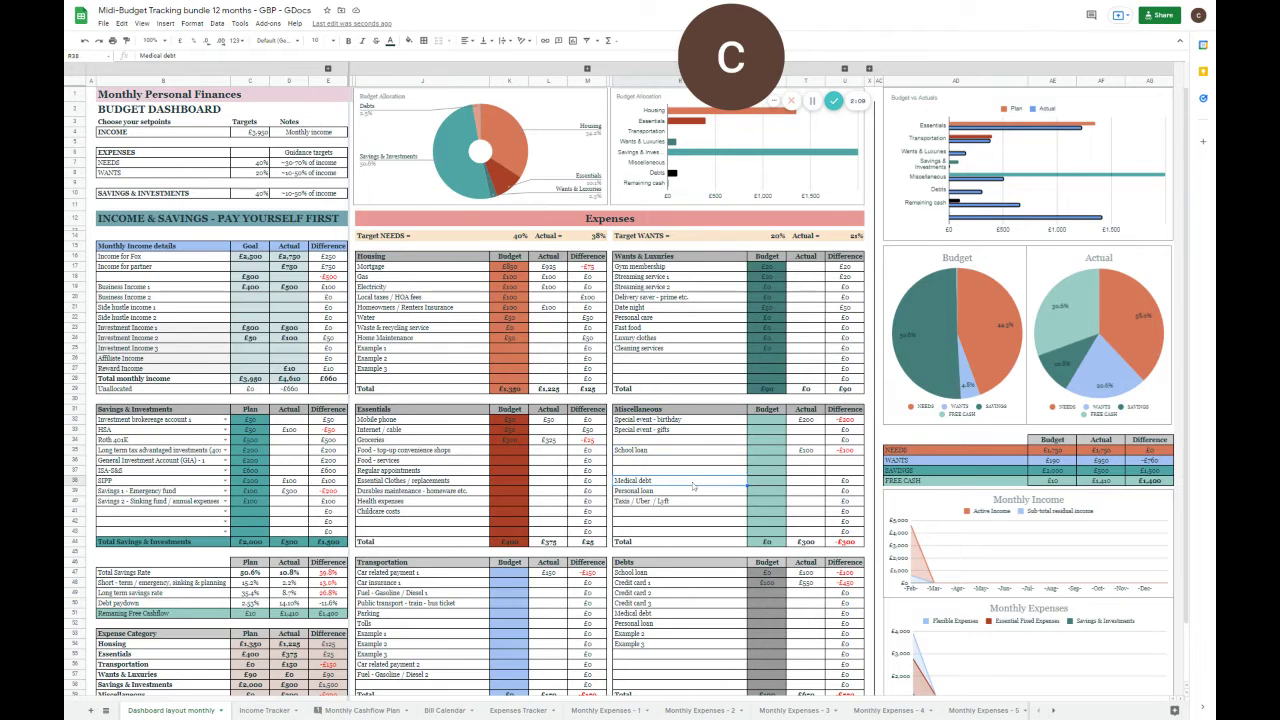
key("Down")
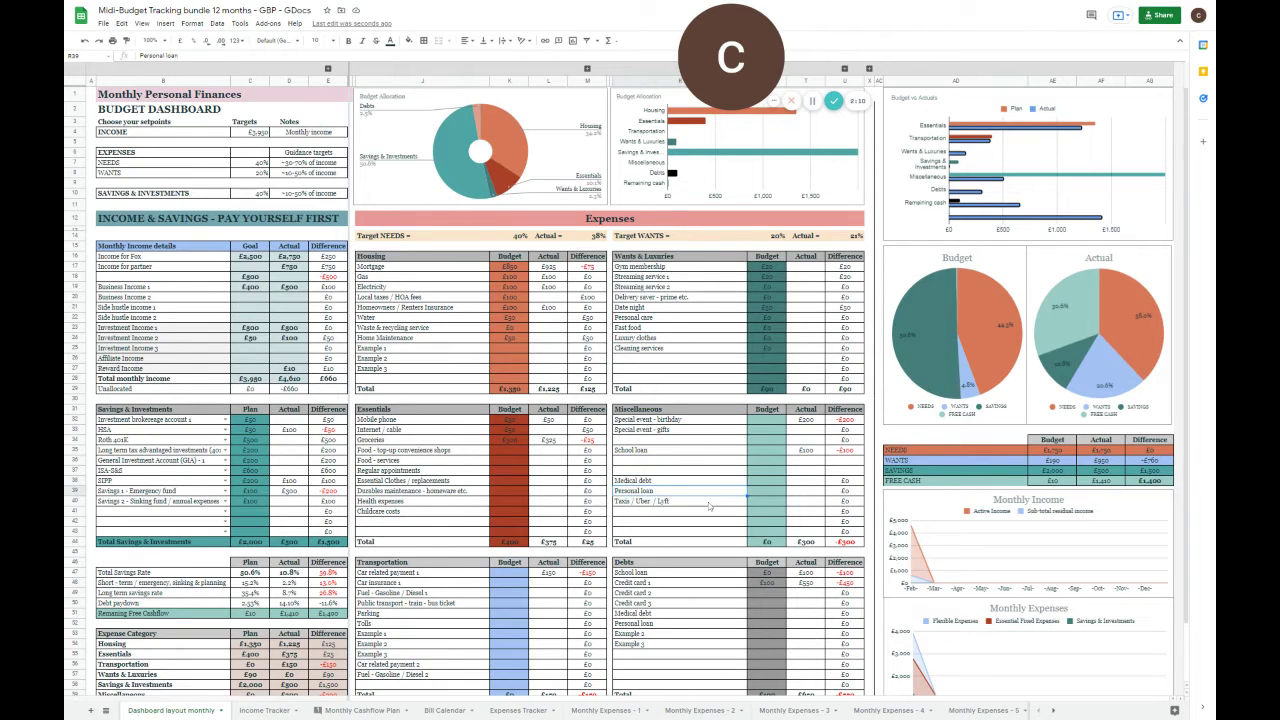
left_click(708, 503)
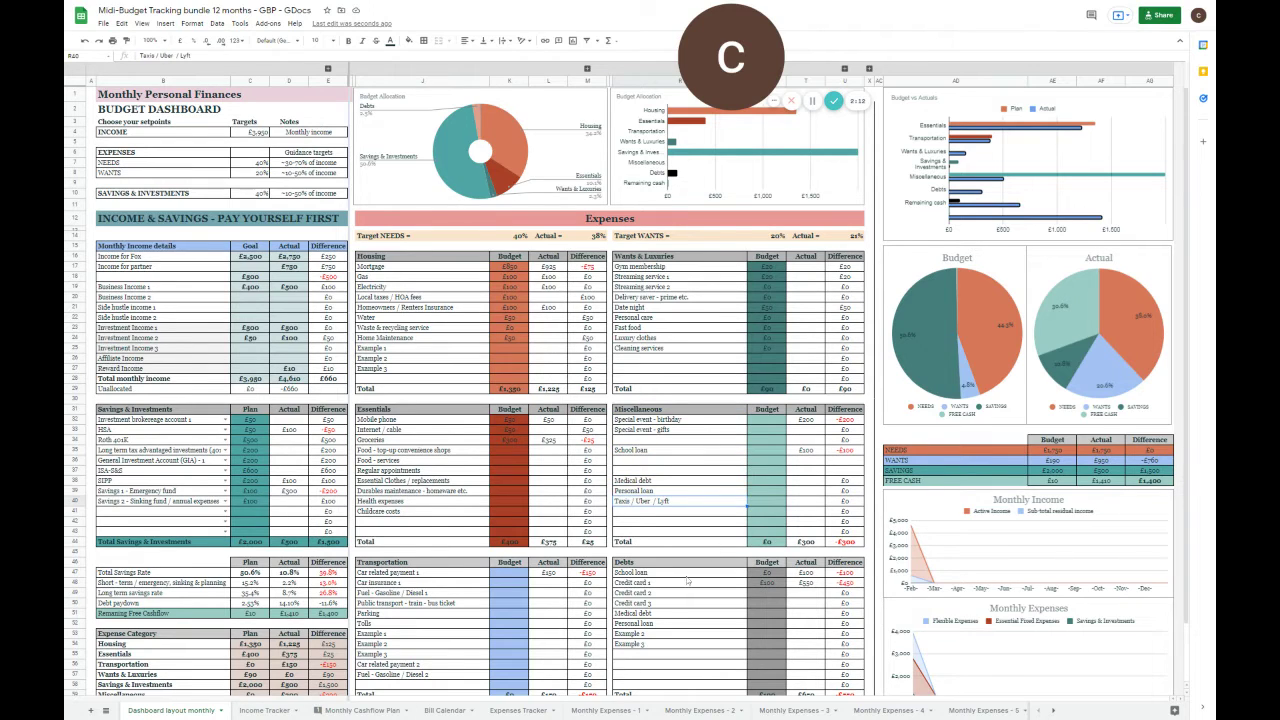
Compare the Debts table with the Miscellaneous table and clear the duplicate School loan label from Miscellaneous
left_click_drag(688, 572, 689, 653)
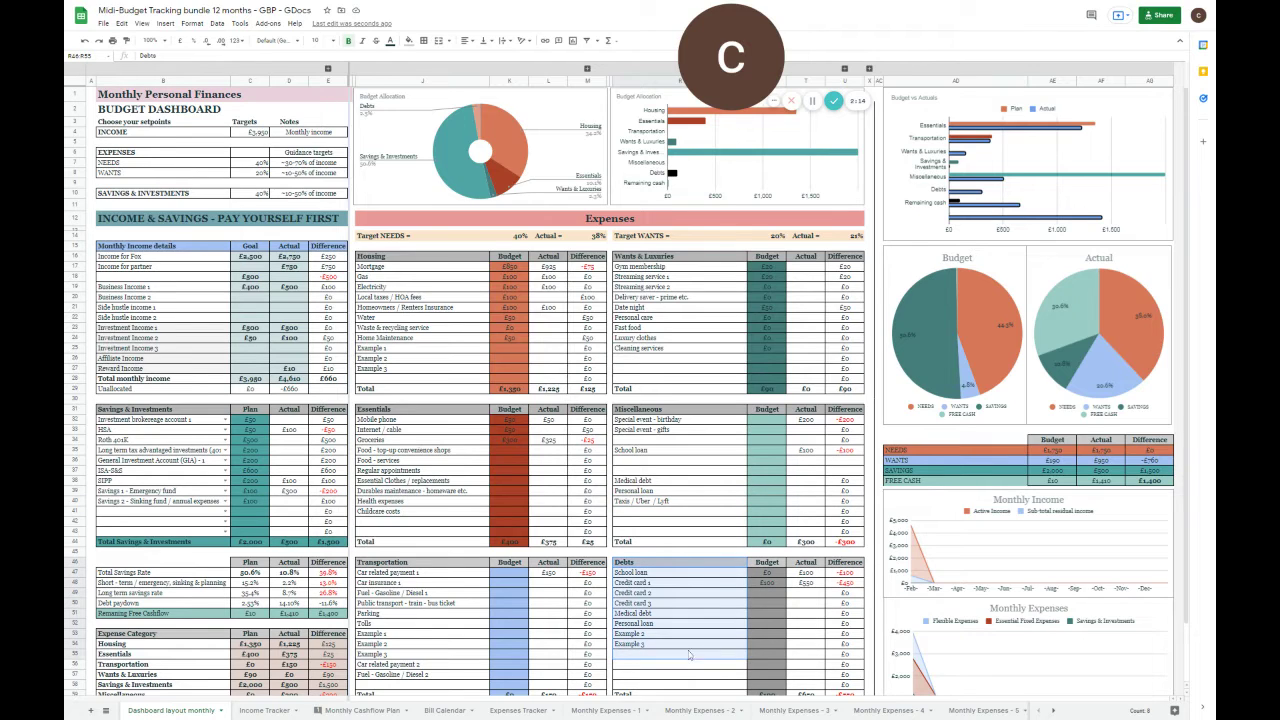
left_click(694, 573)
left_click(640, 452)
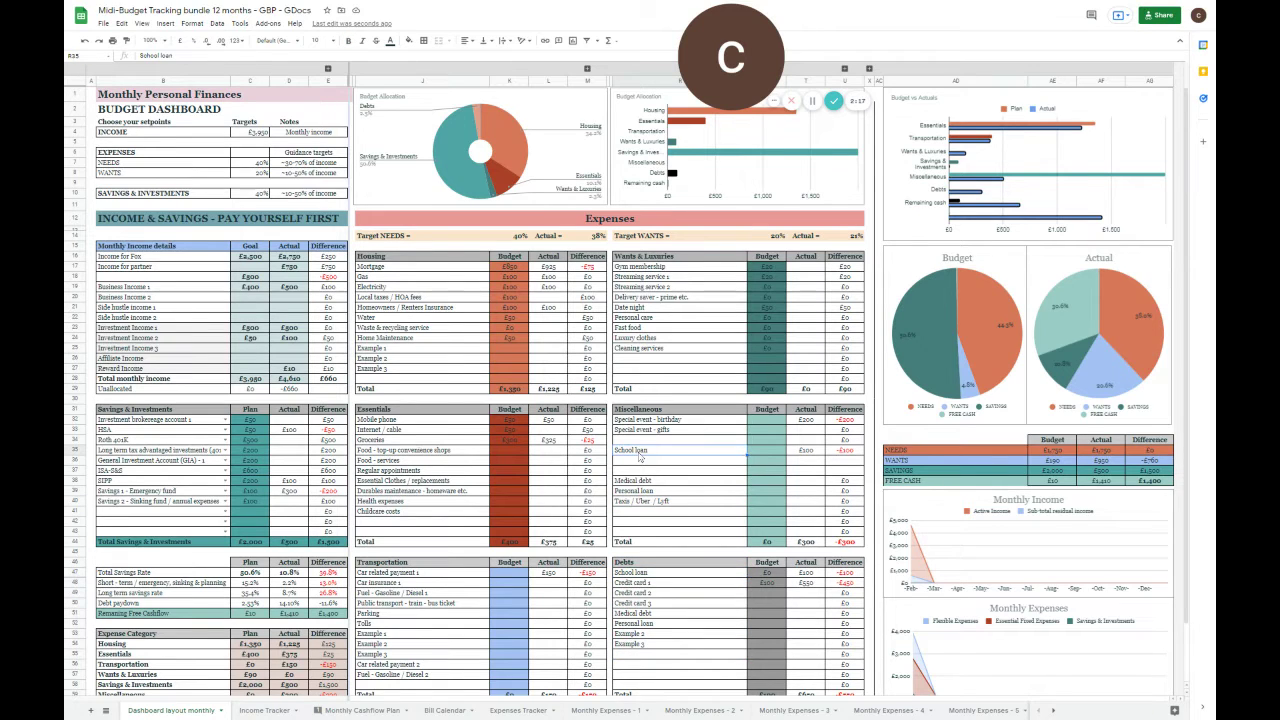
key("Delete")
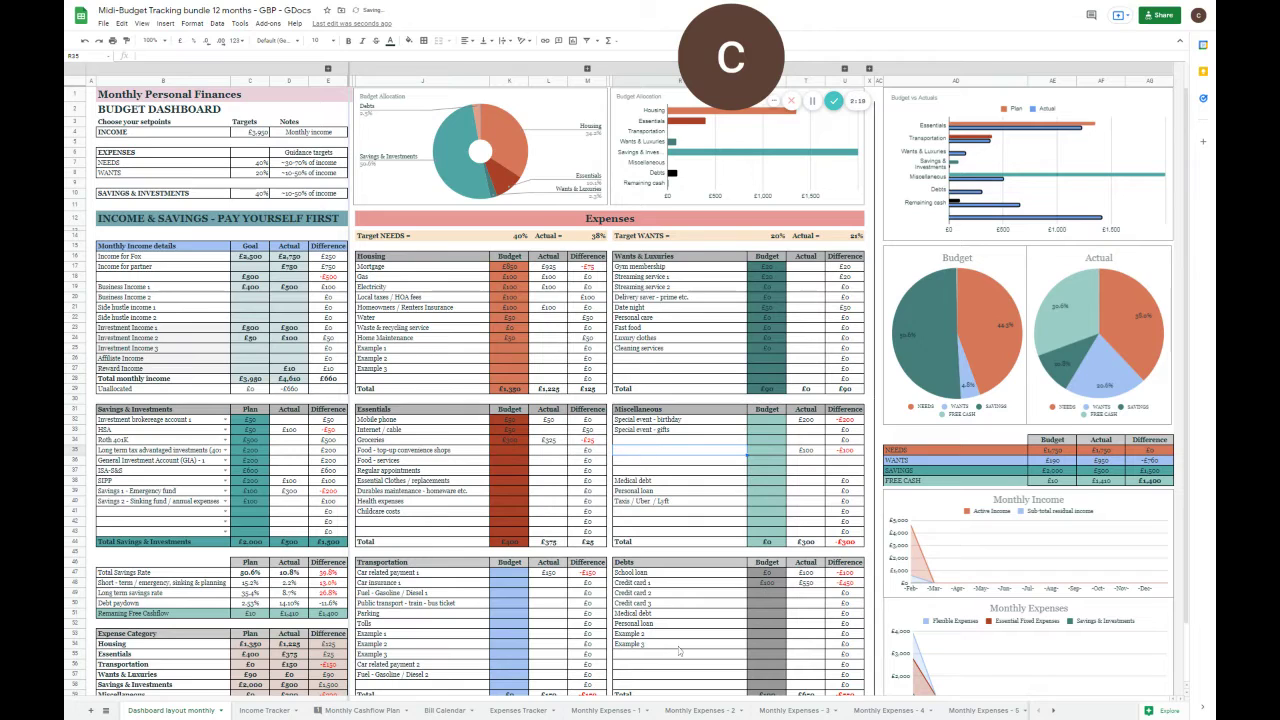
left_click(672, 623)
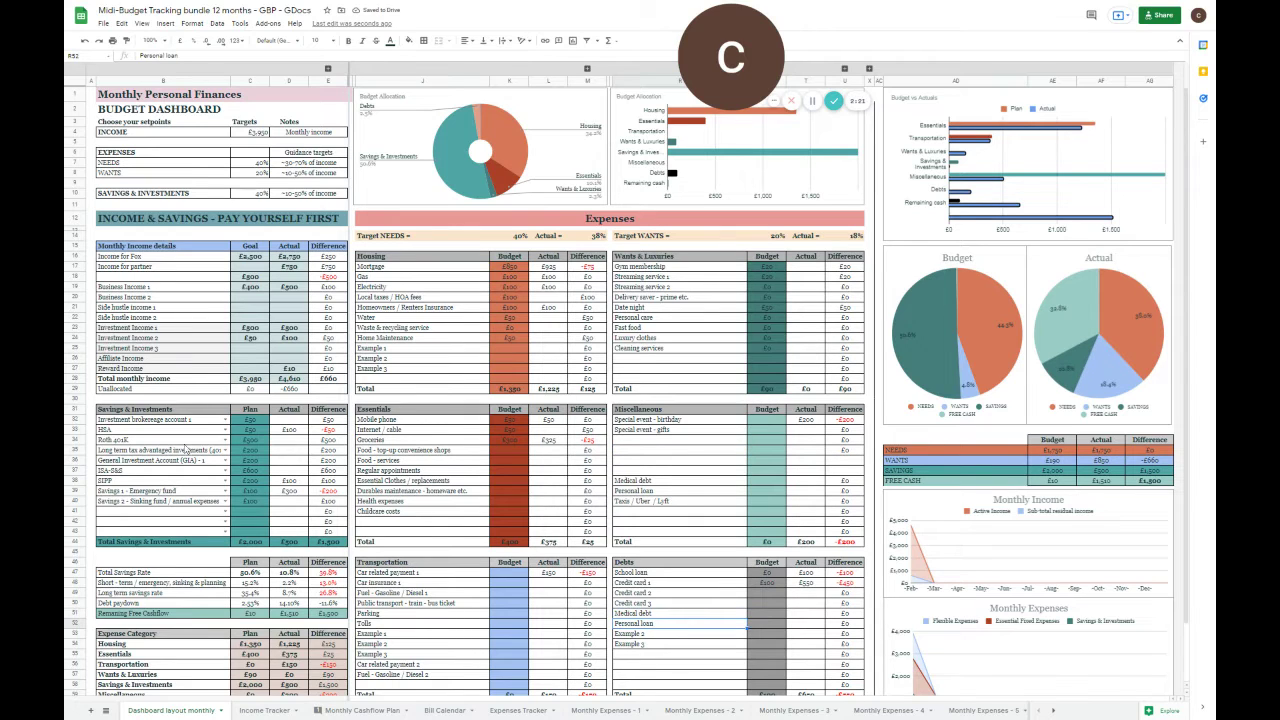
Examine the Savings & Investments table, including its planned amounts and the formula behind the first Actual cell
left_click_drag(152, 411, 295, 531)
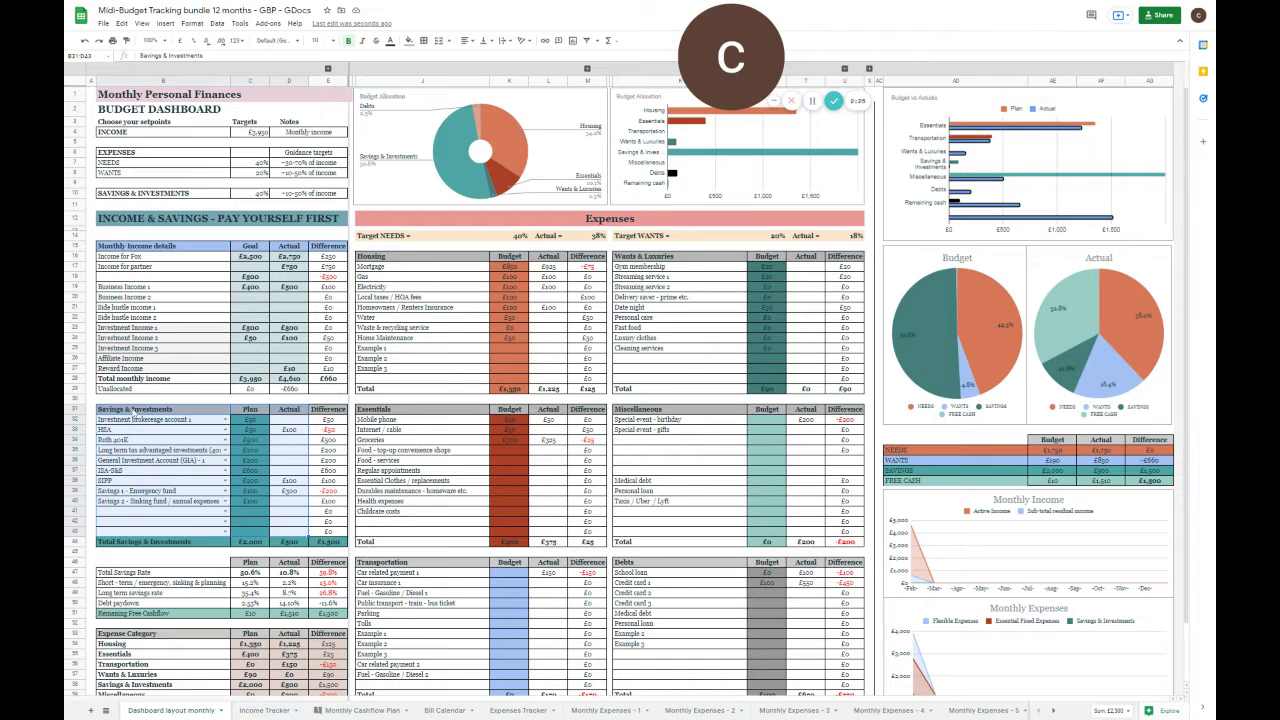
left_click_drag(132, 410, 318, 541)
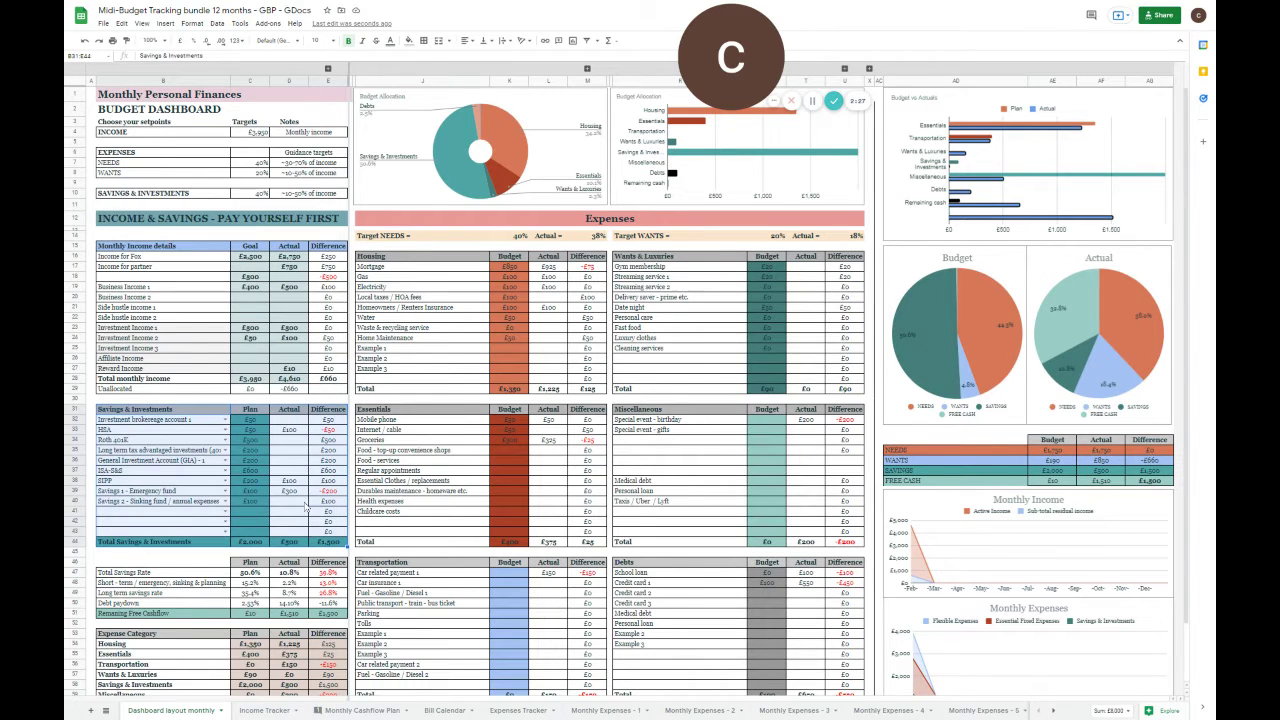
left_click(253, 422)
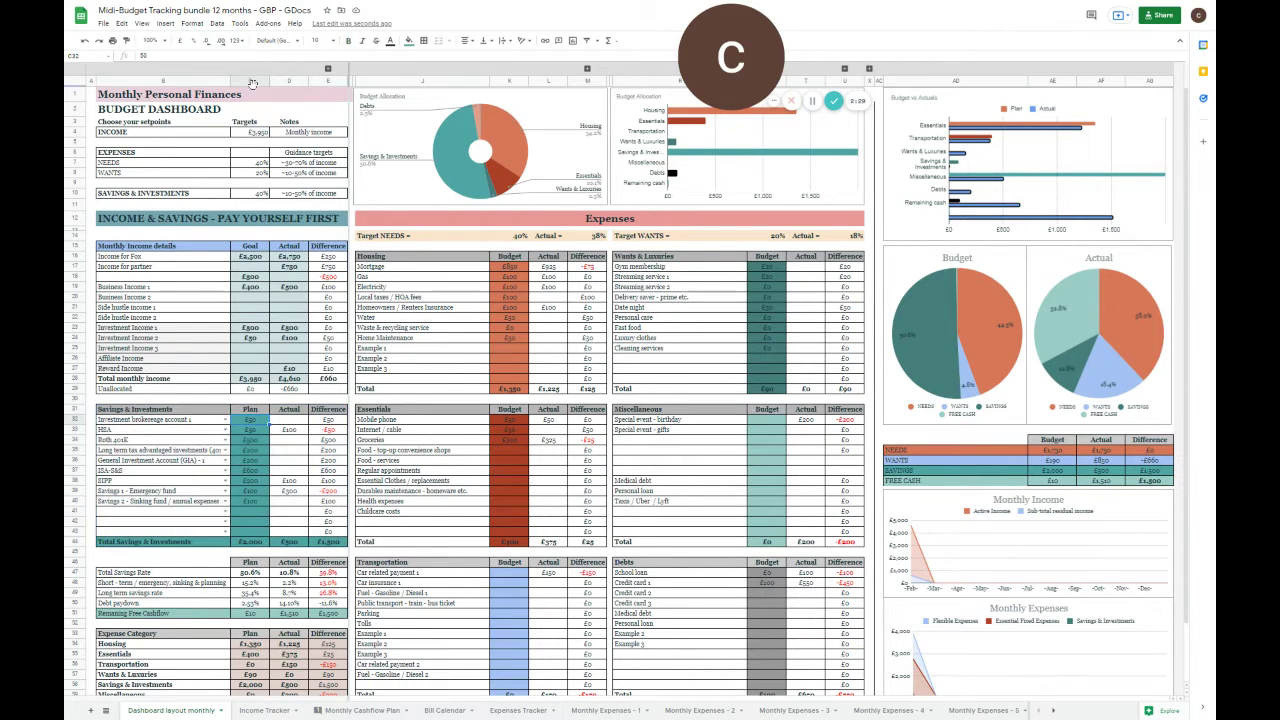
left_click(250, 81)
left_click(250, 394)
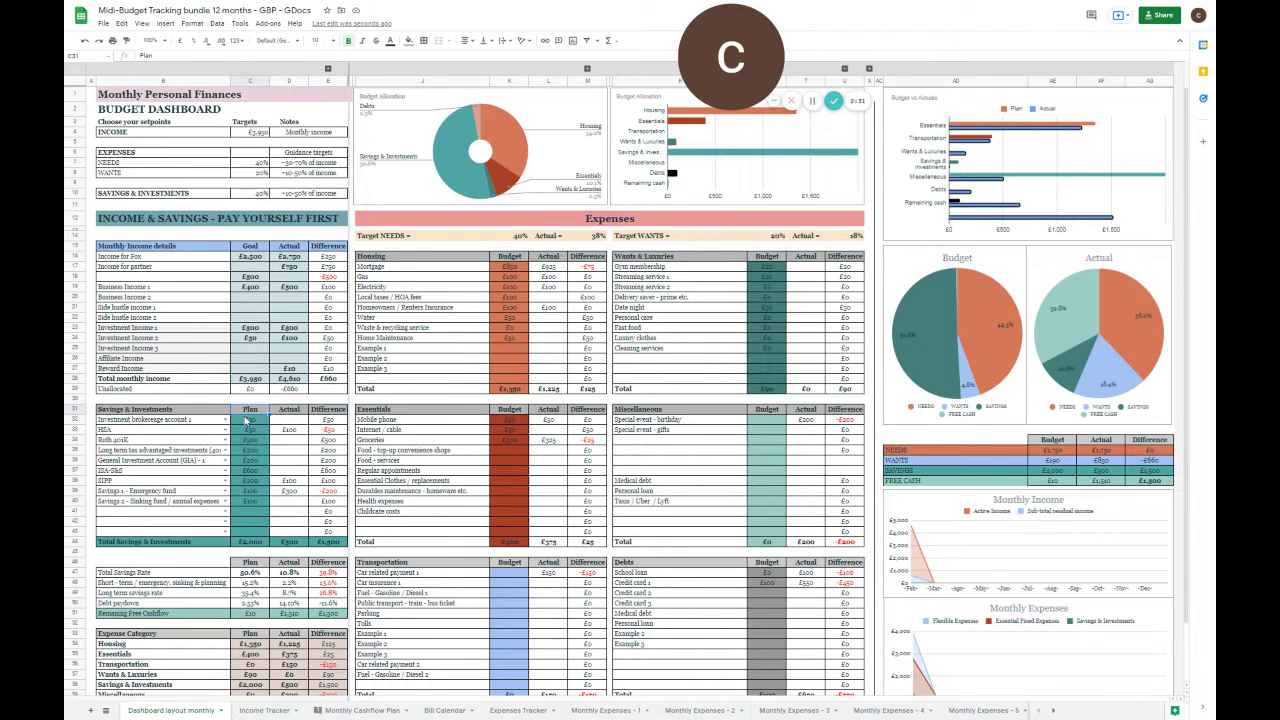
left_click(247, 426)
left_click(266, 440)
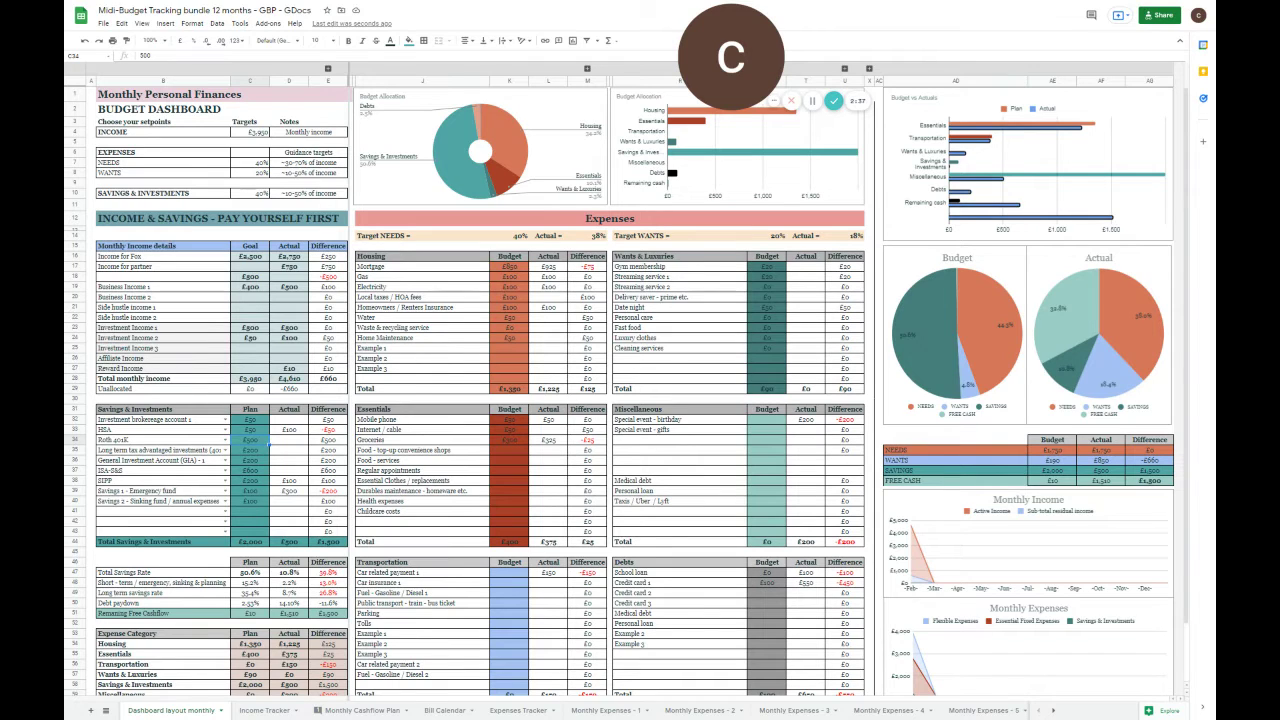
left_click(290, 419)
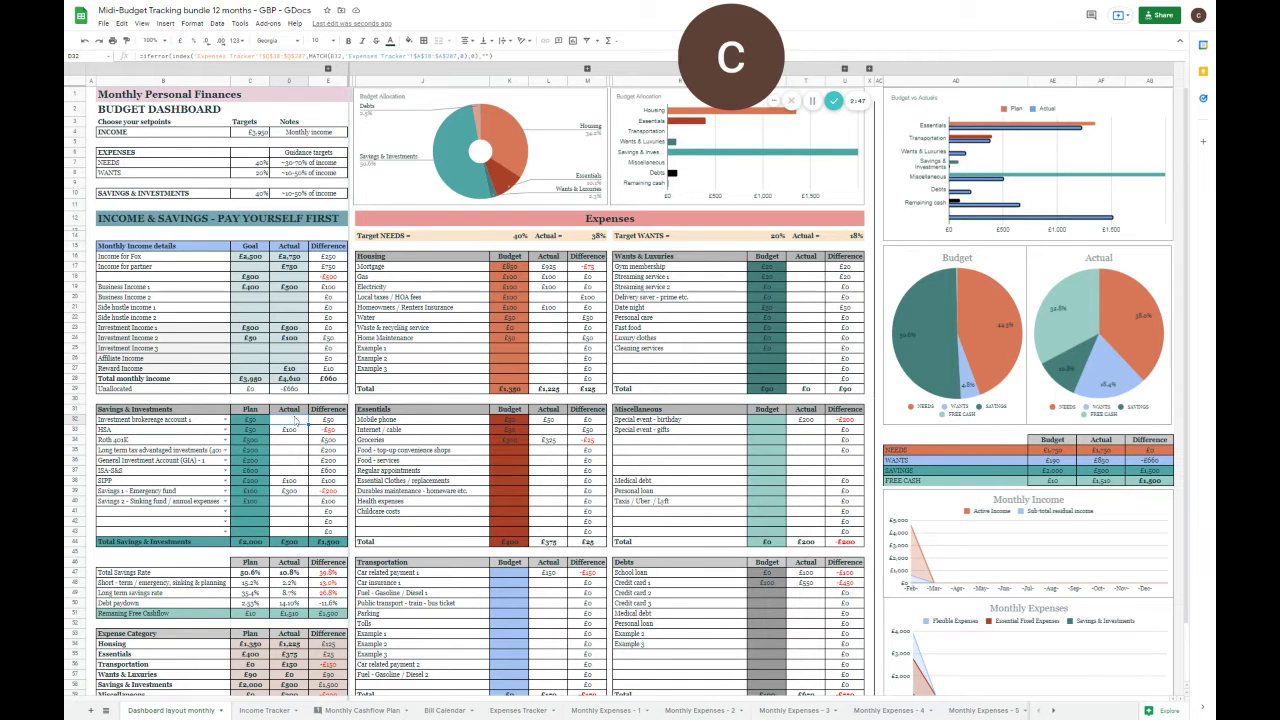
Examine the savings rate summary and the Expense Category table, including its Difference column
scroll(297, 422, "down", 1)
scroll(148, 590, "down", 1)
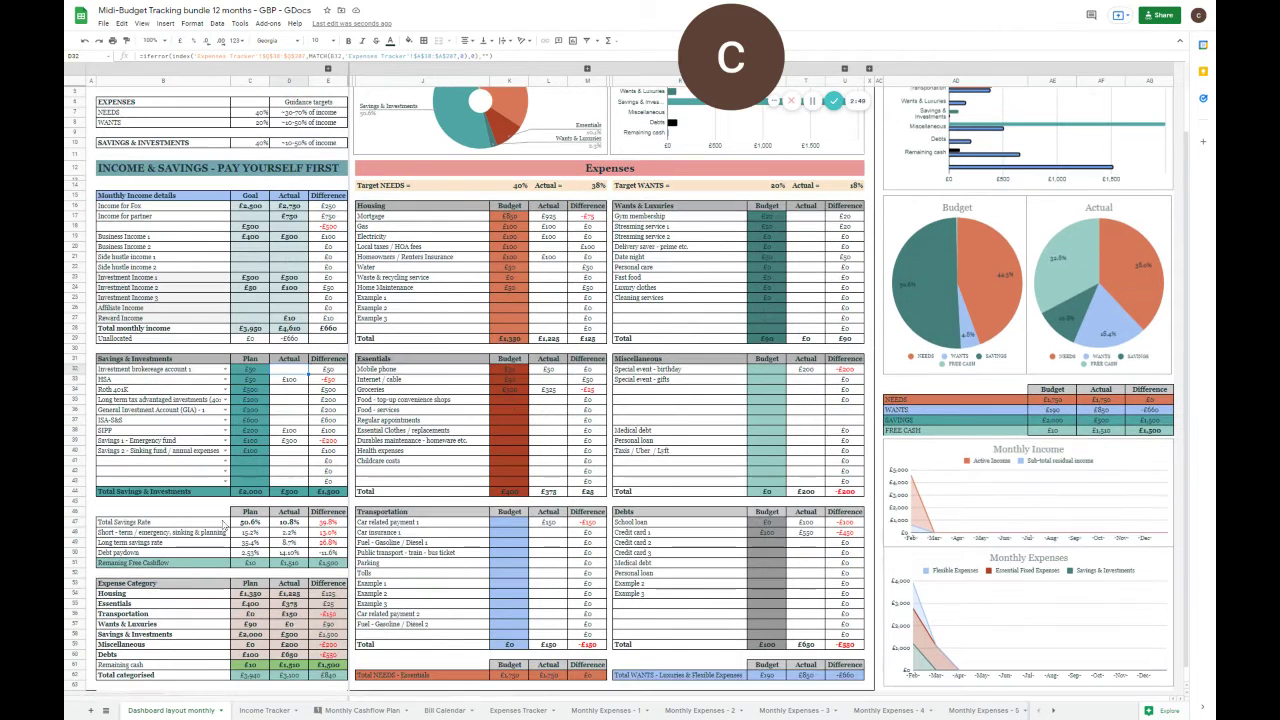
left_click_drag(135, 522, 332, 676)
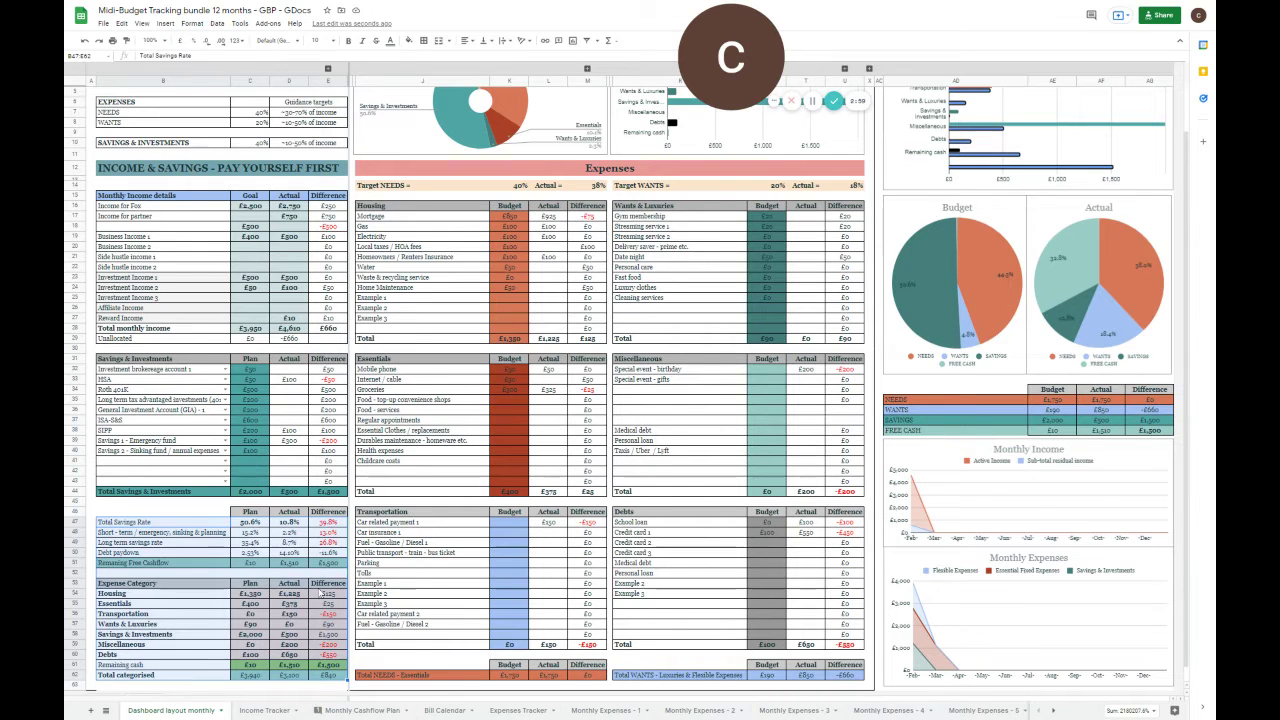
left_click_drag(322, 585, 325, 653)
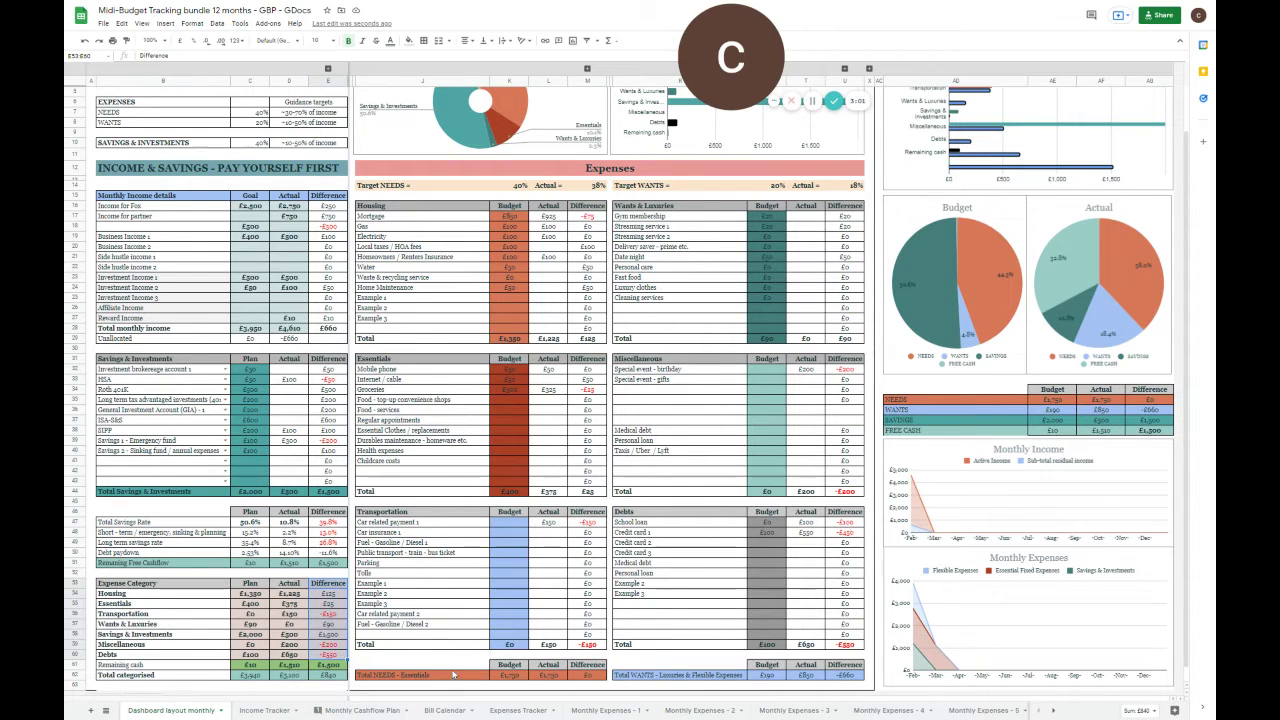
scroll(527, 130, "up", 2)
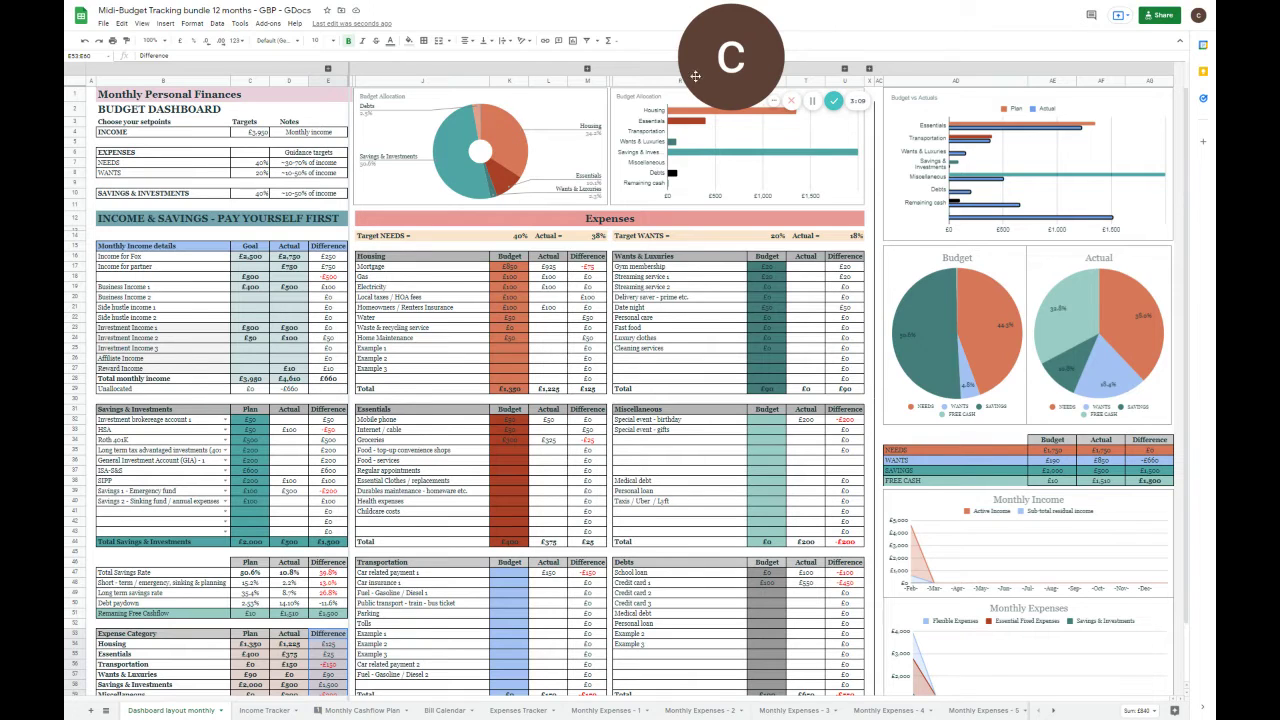
Compare the Housing budget figures with the Budget and Actual pie charts, and review the monthly trend charts
left_click_drag(696, 76, 1026, 6)
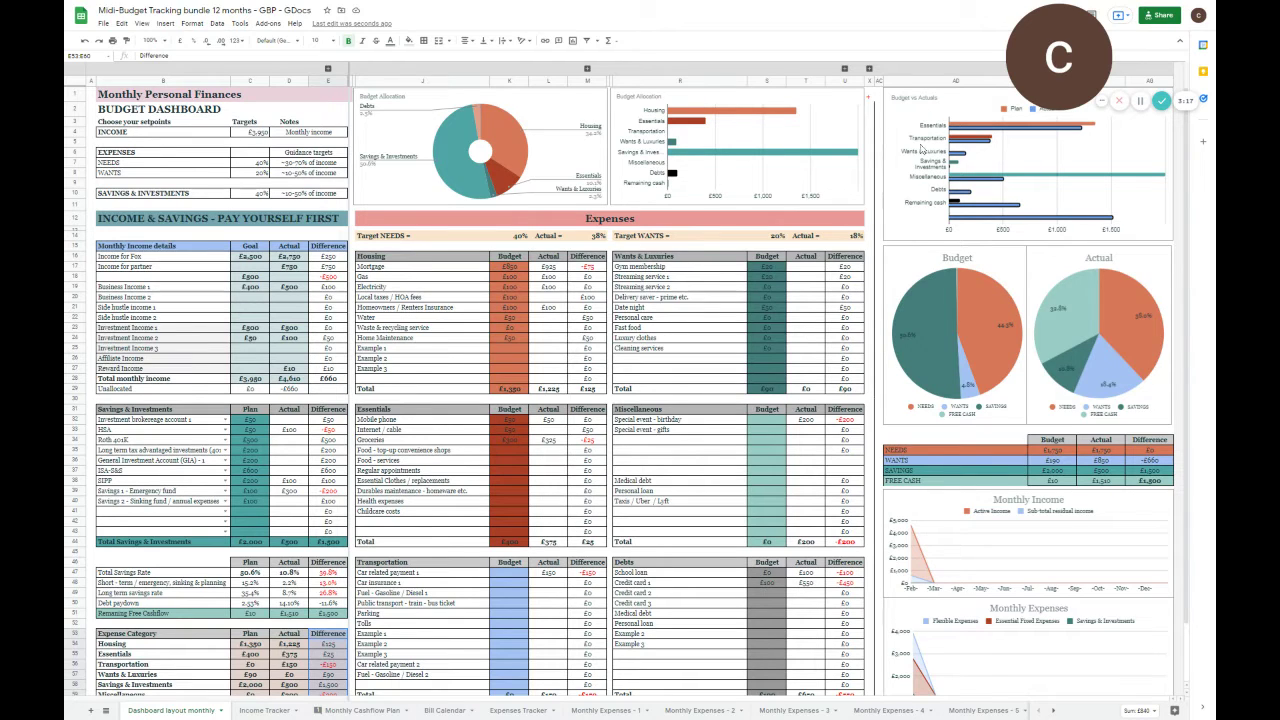
left_click_drag(1040, 57, 698, 16)
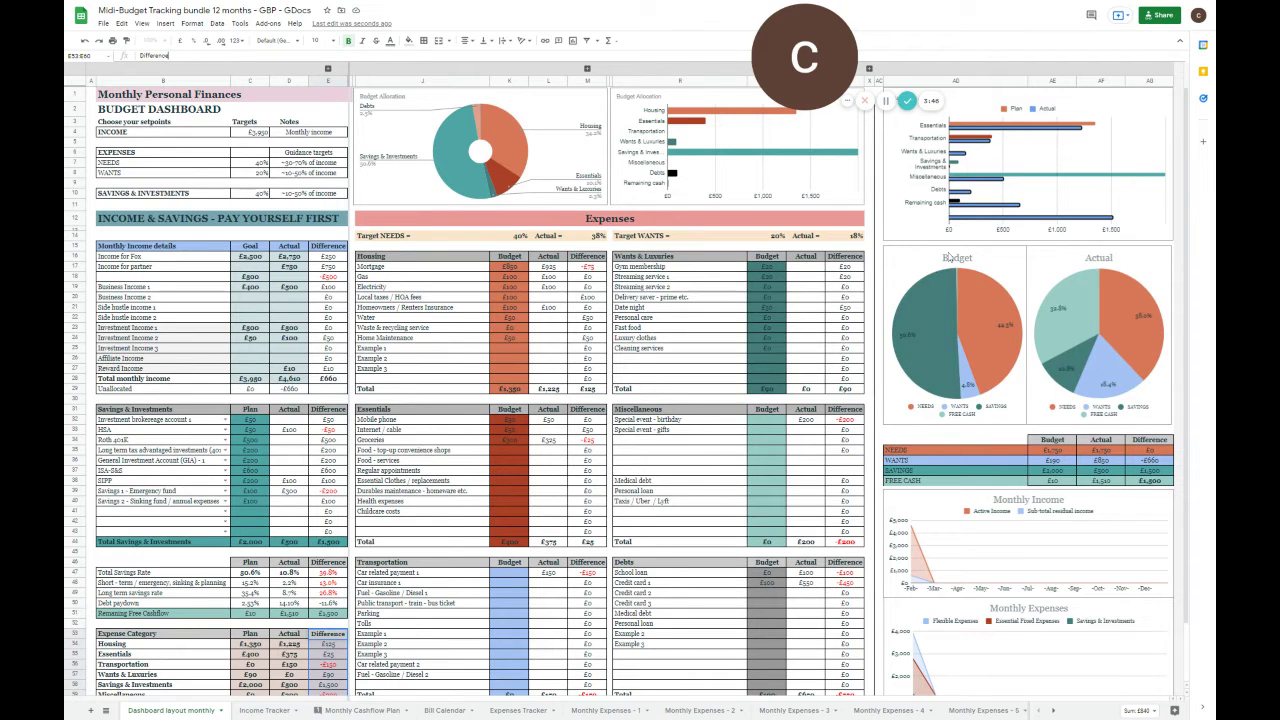
left_click_drag(508, 266, 508, 338)
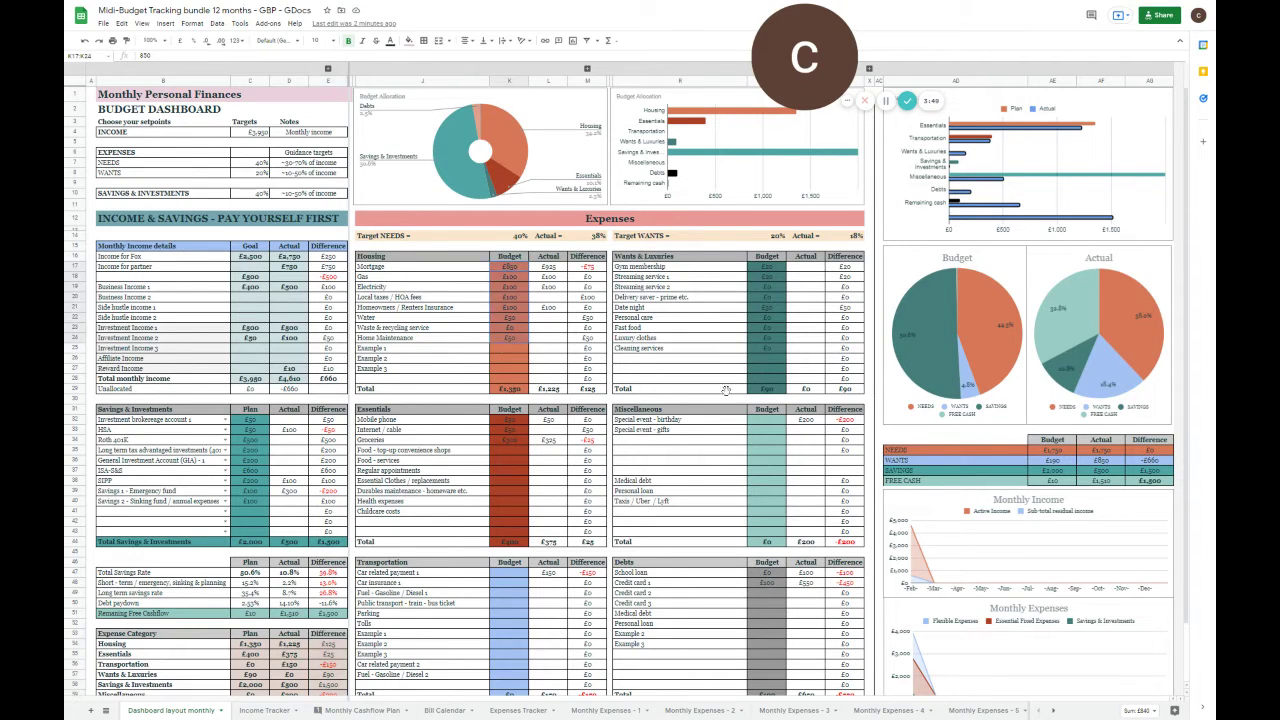
left_click(1144, 315)
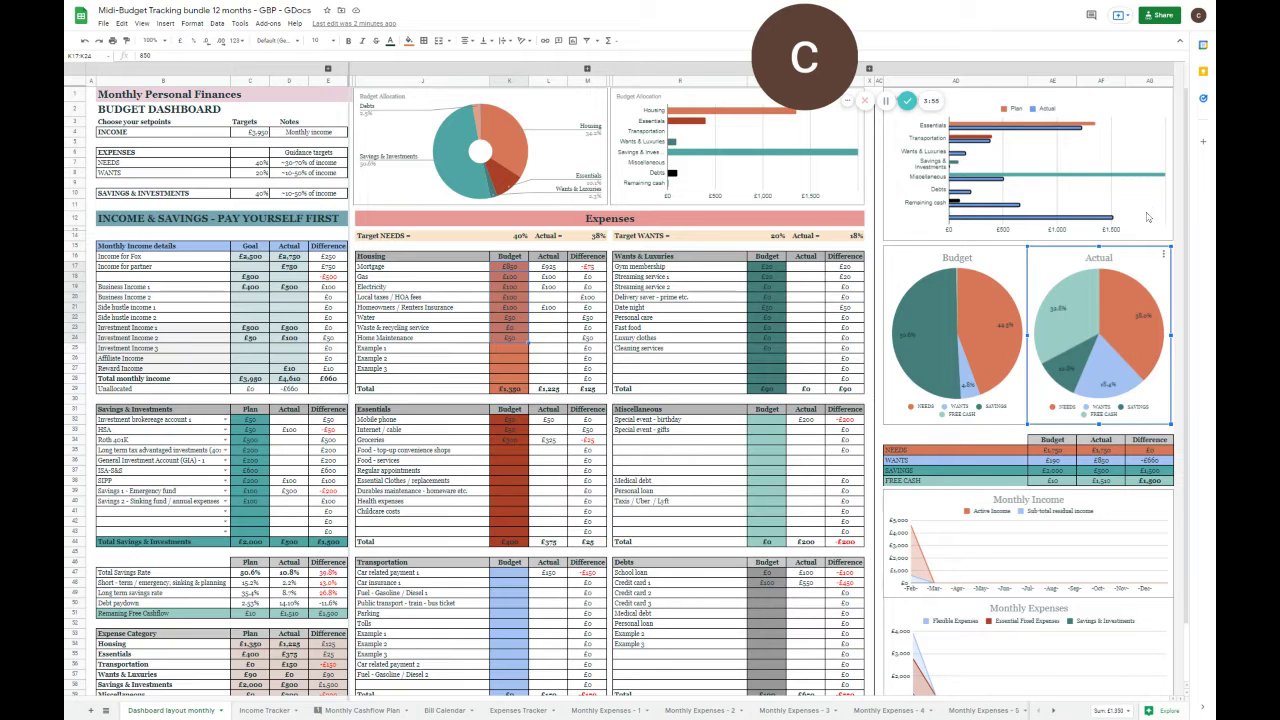
scroll(992, 412, "down", 1)
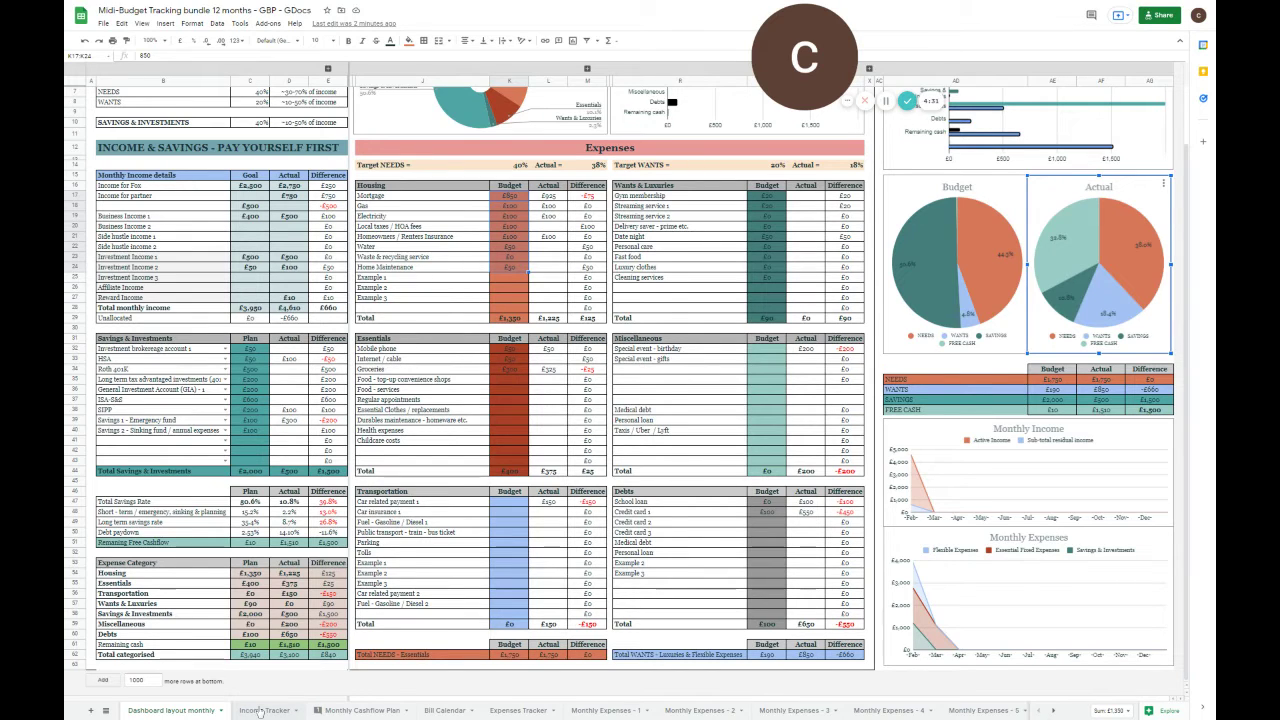
Open the Income Tracker sheet at a slightly larger size
key("ctrl+shift+Page_Down")
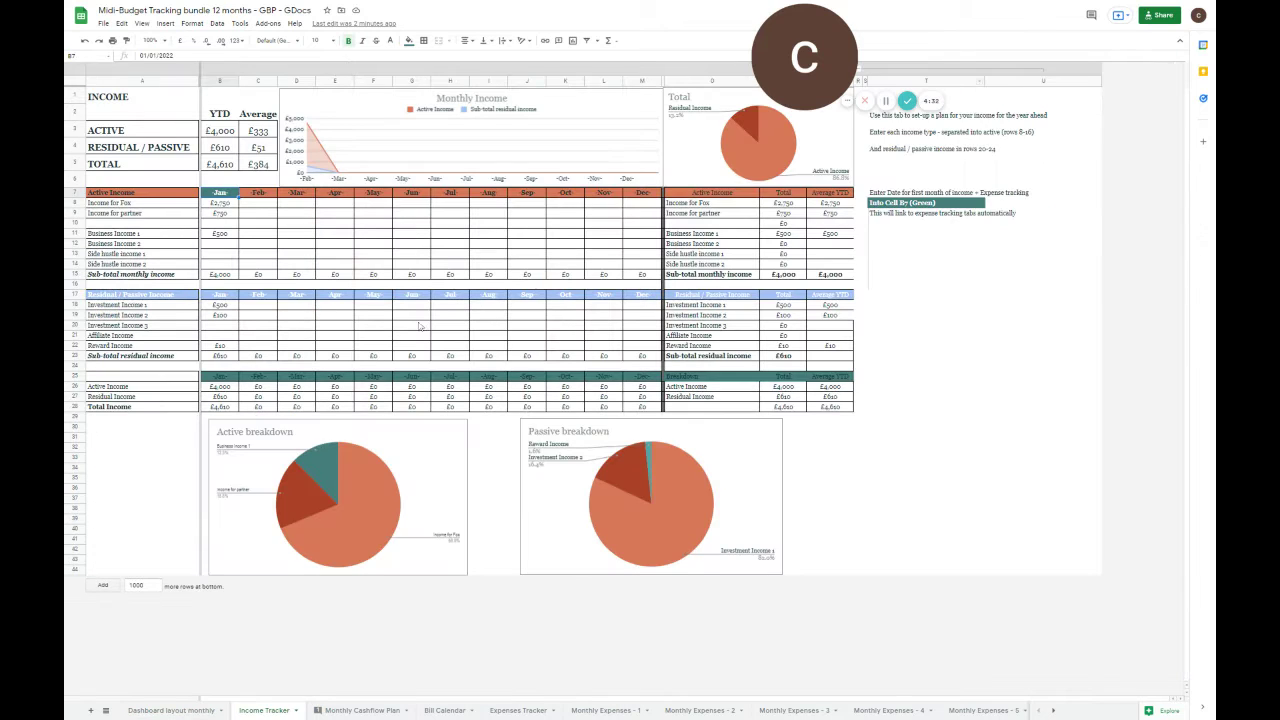
key("ctrl+plus")
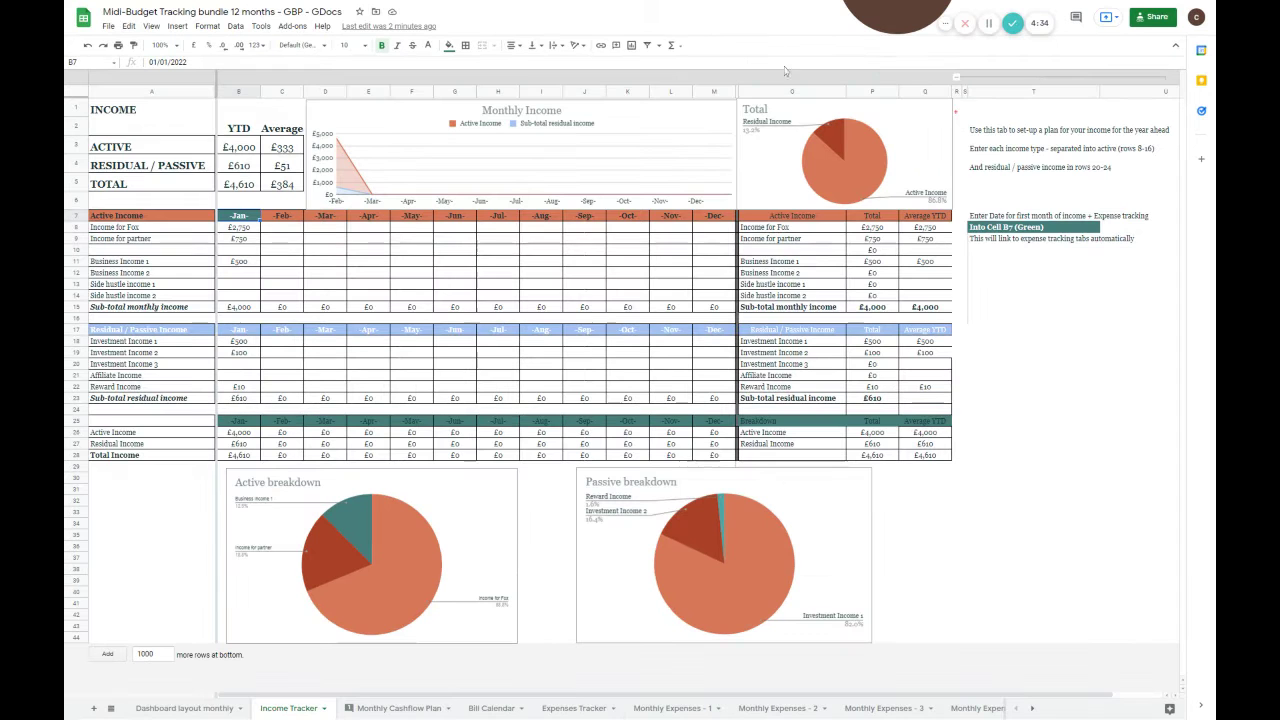
key("ctrl+plus")
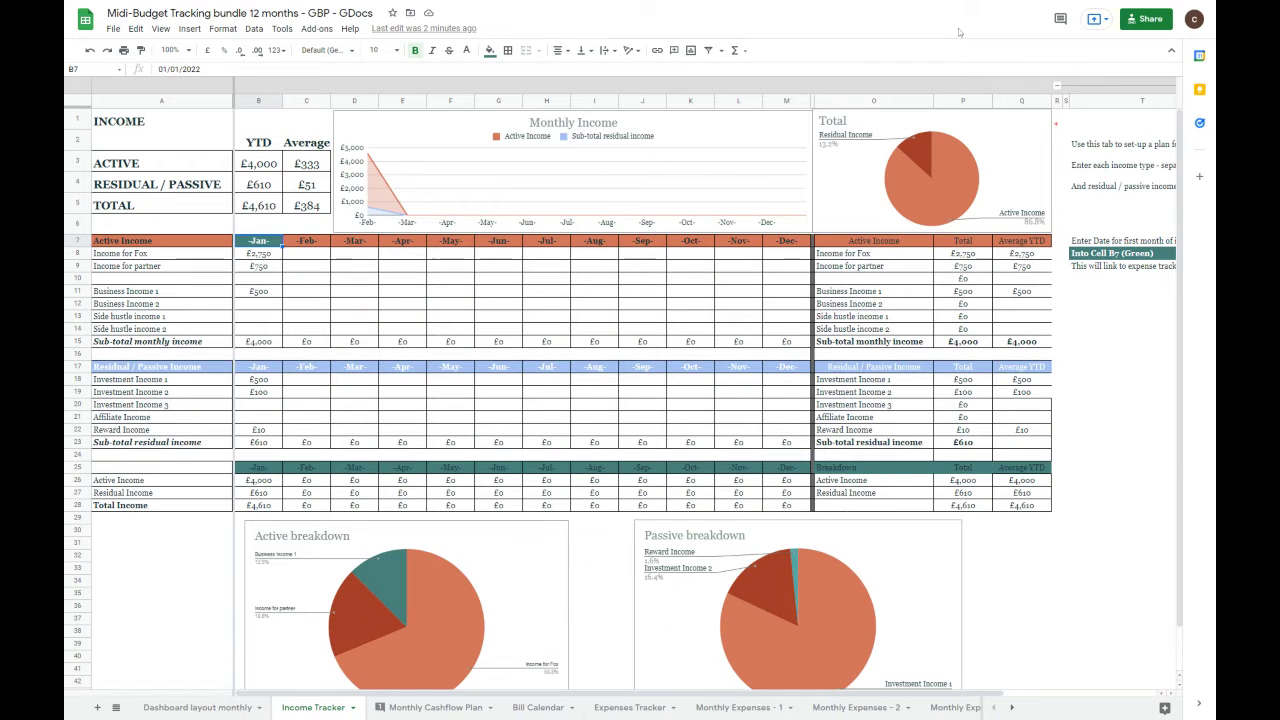
key("ctrl+minus")
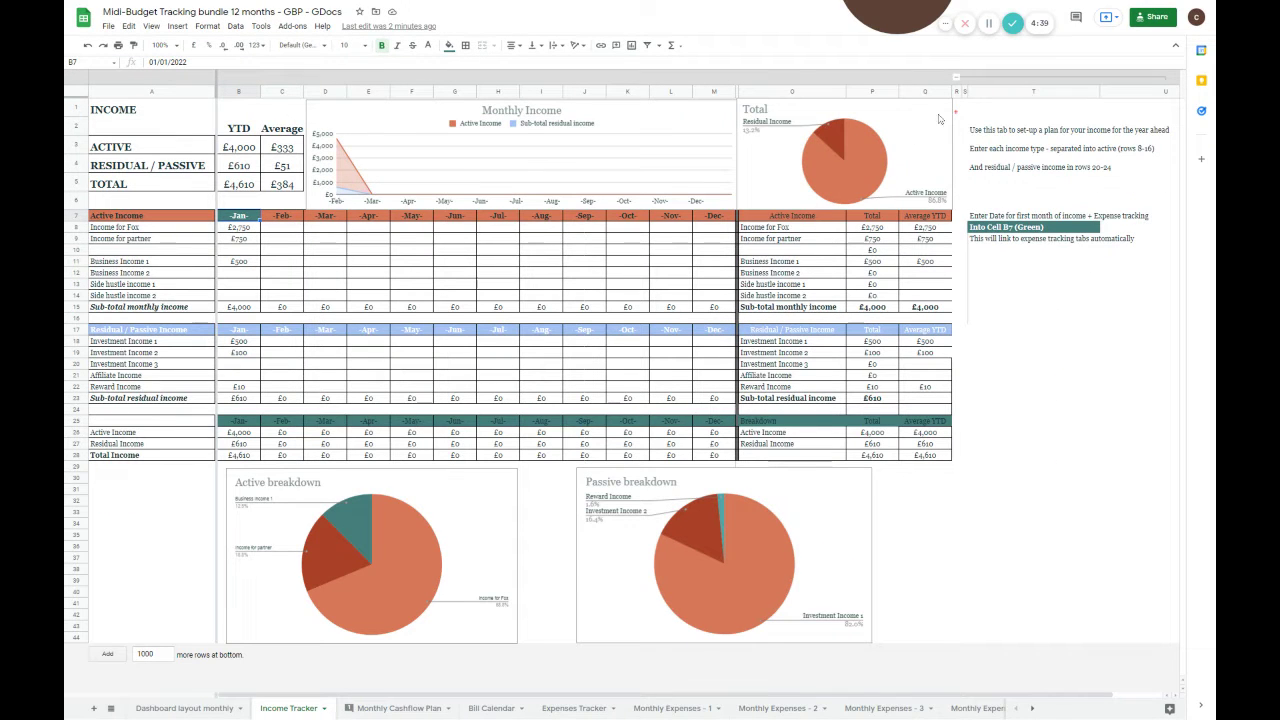
Examine the active income rows across the months, the residual income sources and the January income summary
left_click(284, 229)
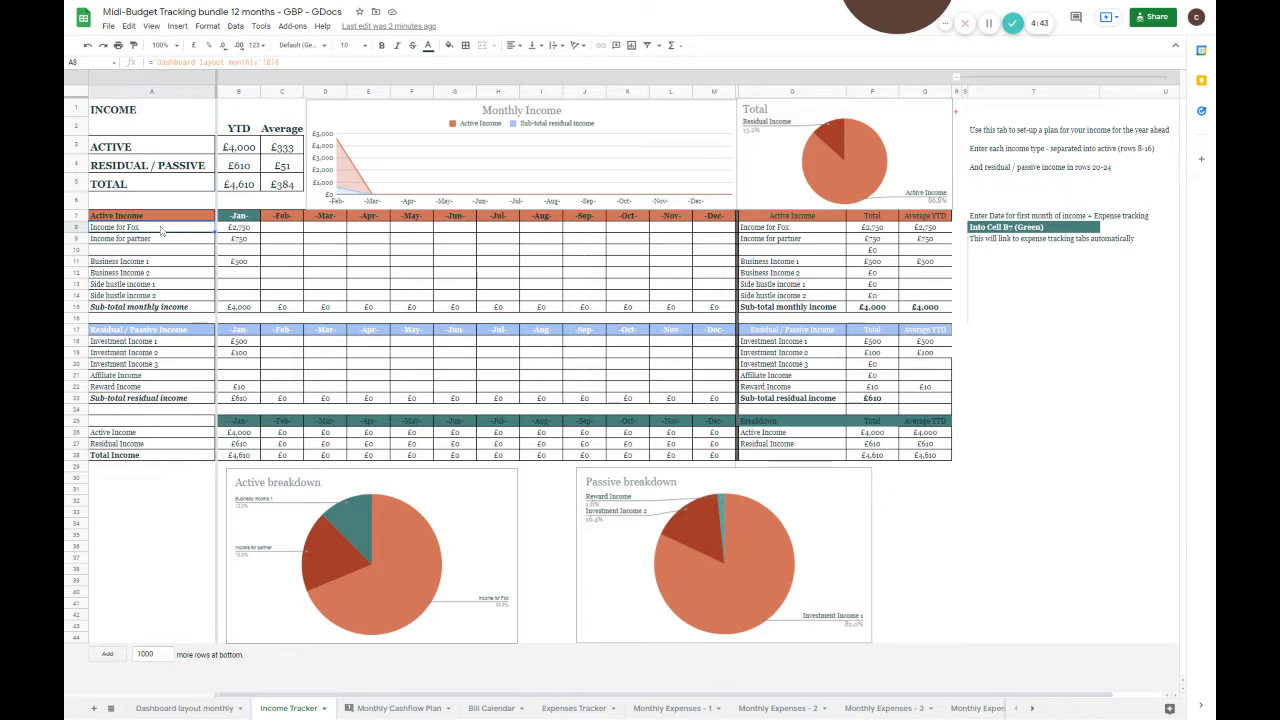
key("Left")
key("Left")
key("shift+Down")
key("shift+Down")
key("shift+Down")
left_click_drag(269, 289, 590, 296)
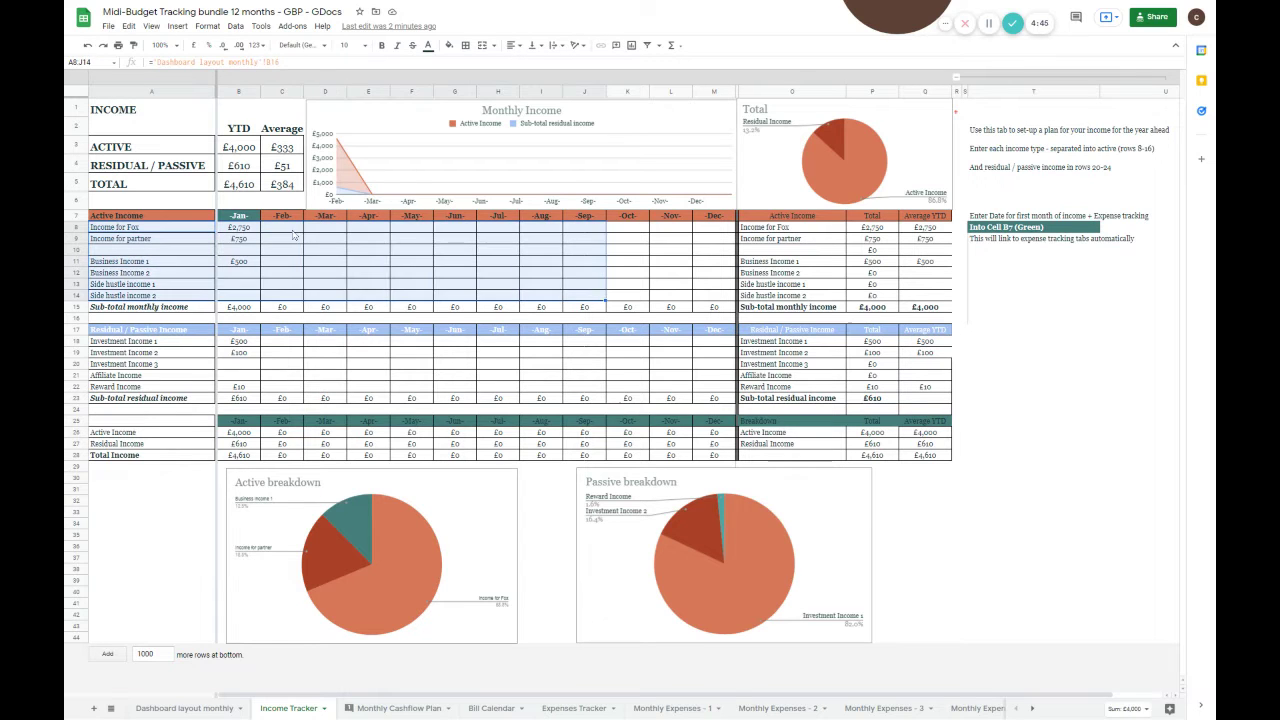
left_click(292, 230)
left_click_drag(122, 341, 143, 392)
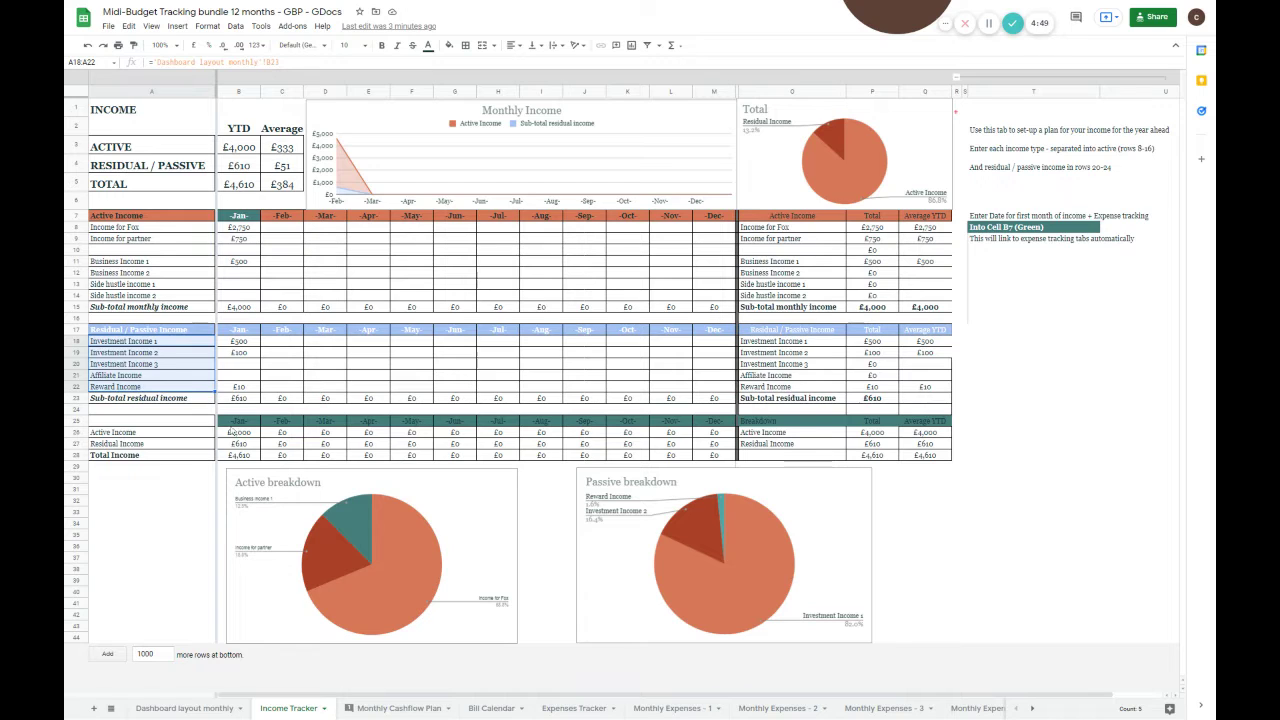
left_click_drag(238, 432, 250, 452)
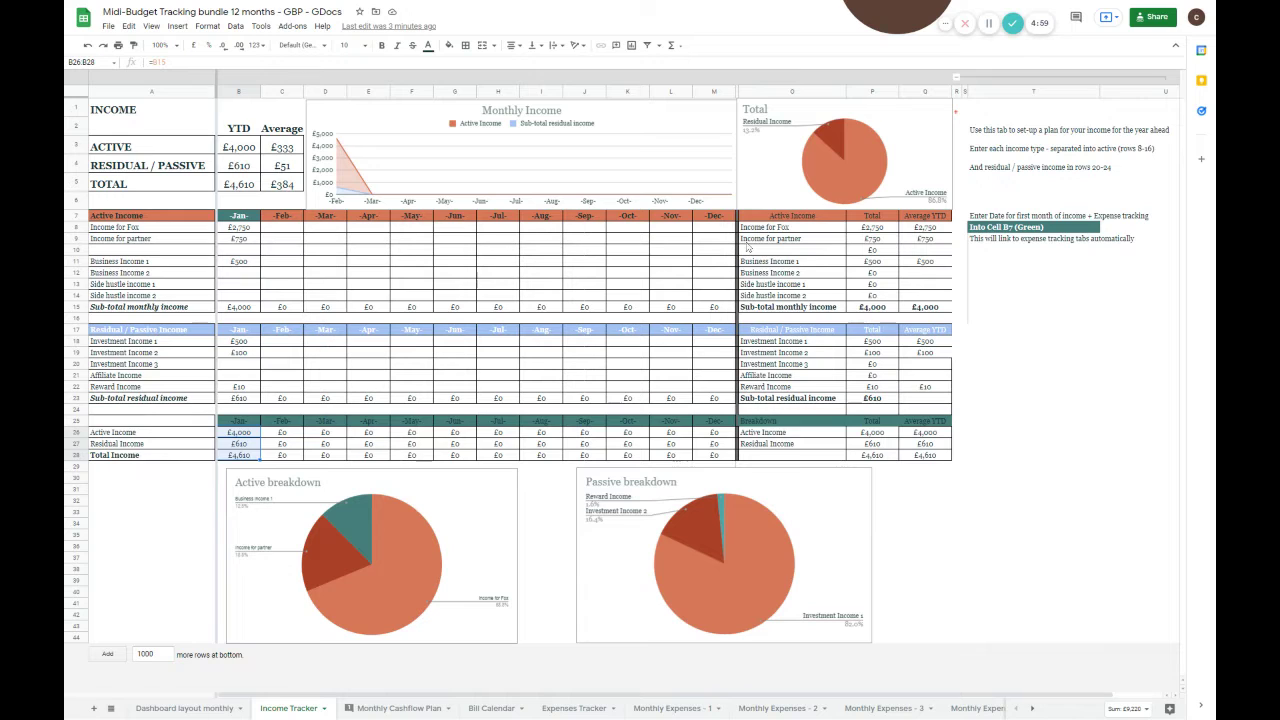
Inspect the Total and Average YTD columns and the formulas behind them for the first active income rows
left_click_drag(872, 228, 870, 453)
left_click(872, 228)
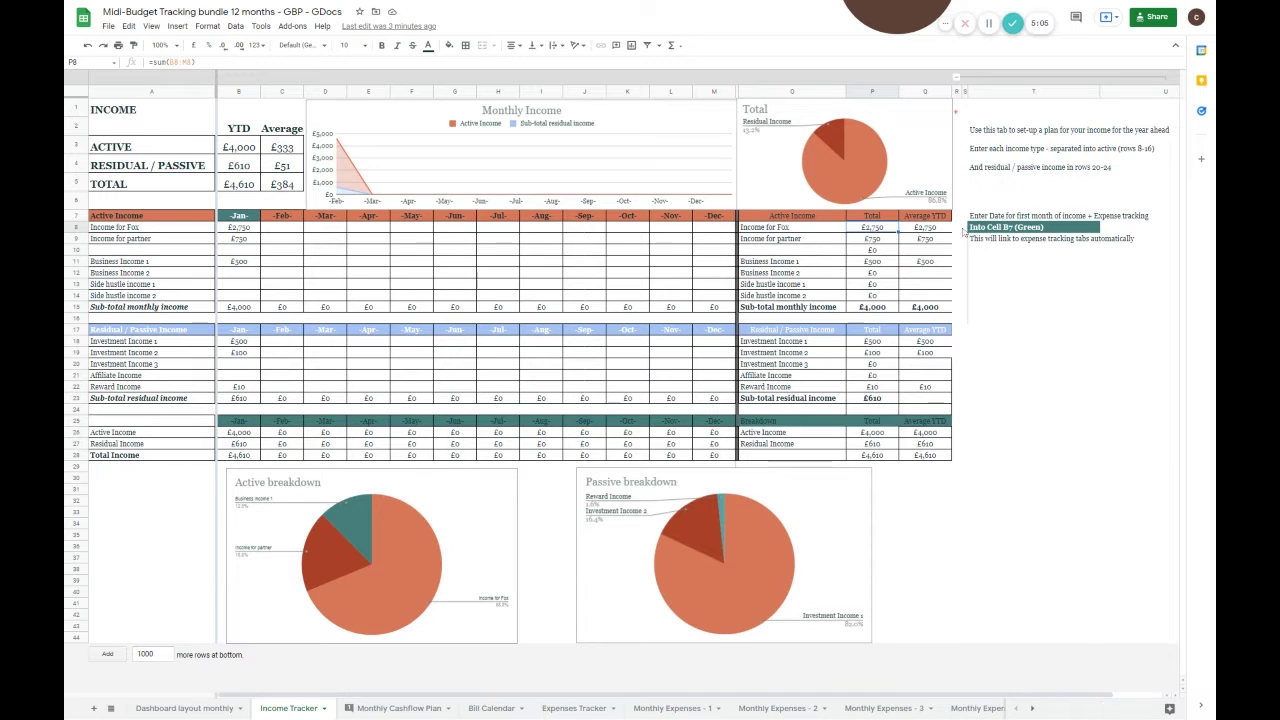
key("Right")
key("Return")
key("Return")
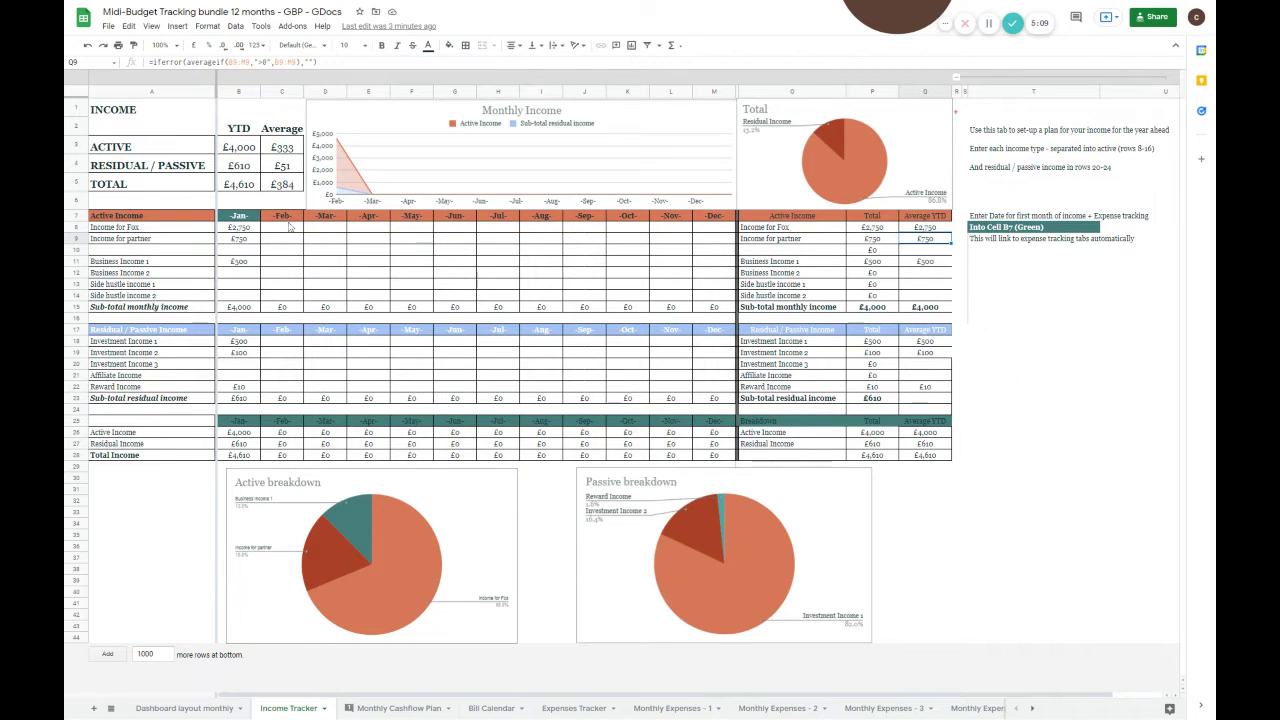
Enter 3000 as the May amount in the first active income row of the Income Tracker
left_click(290, 228)
left_click(397, 231)
type("3000")
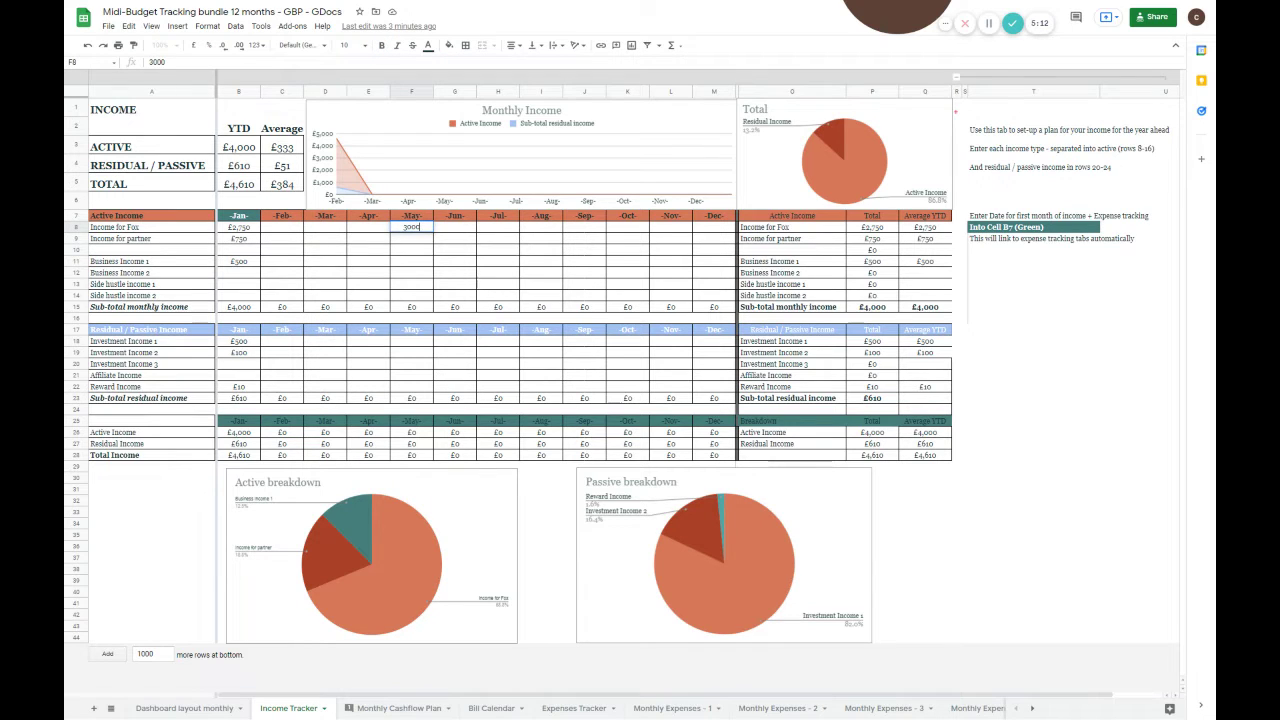
key("Return")
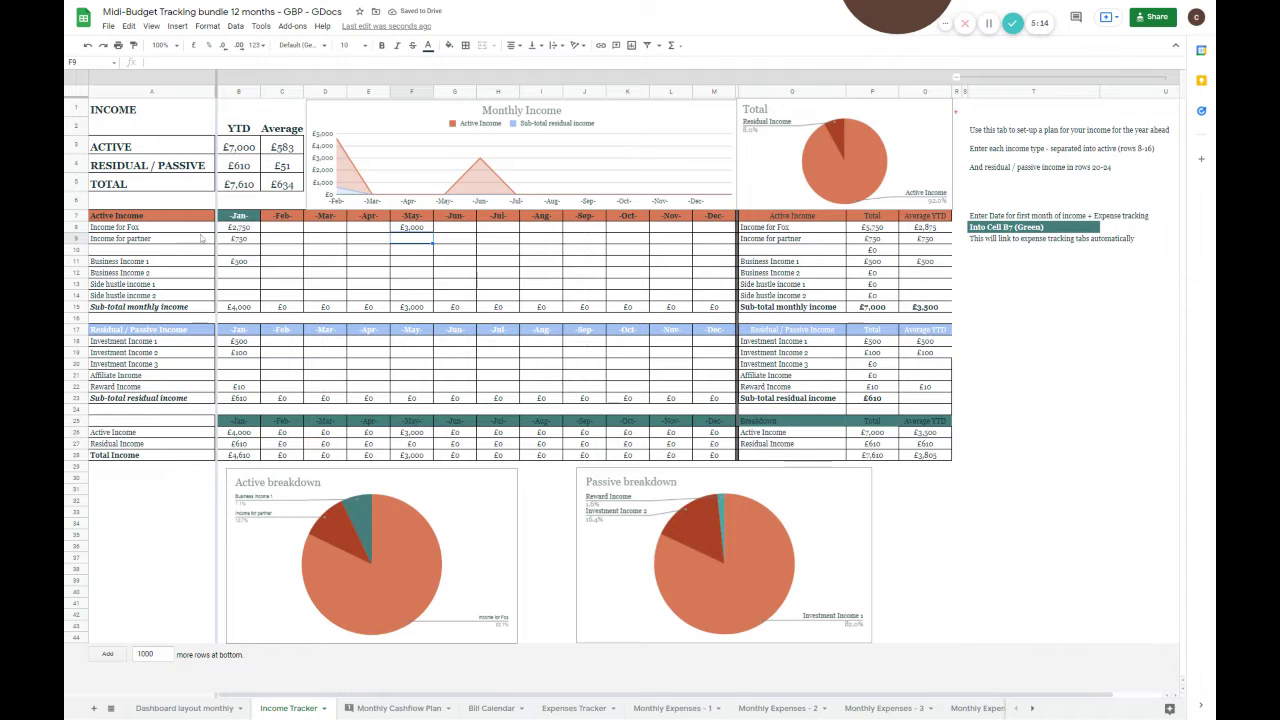
Clear the May test amount from the first active income row
left_click(240, 229)
left_click(418, 231)
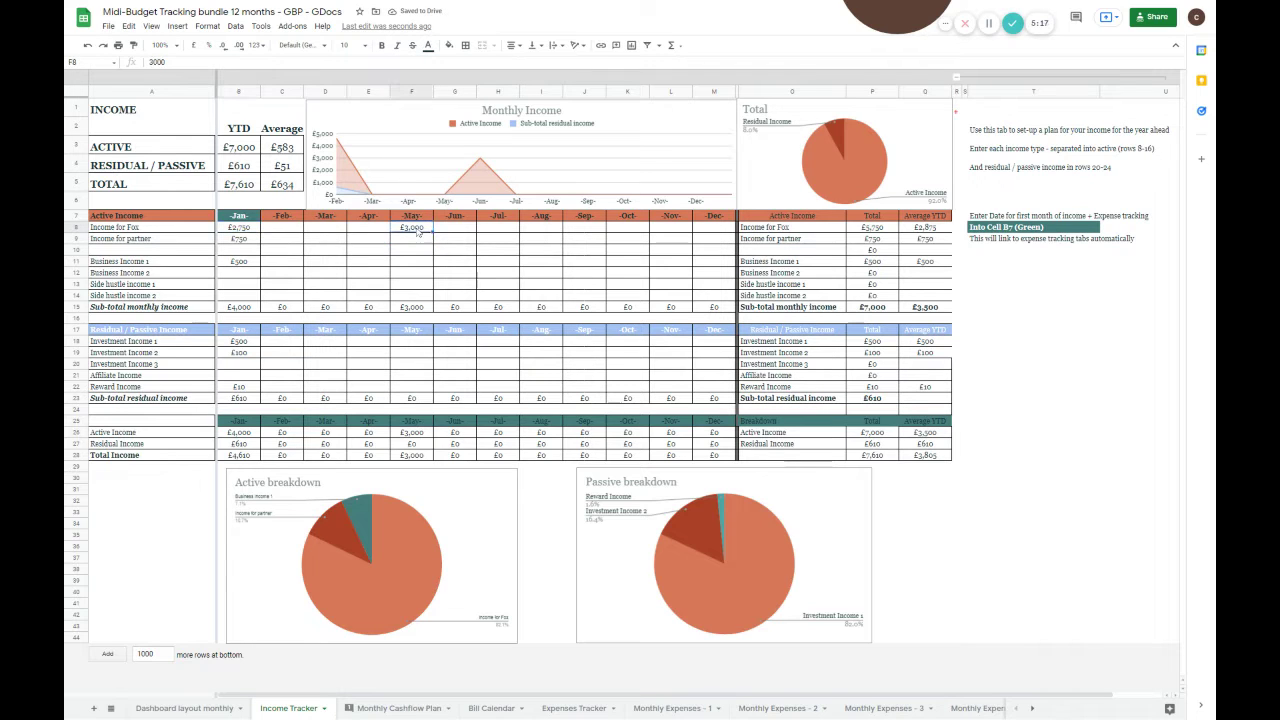
key("Delete")
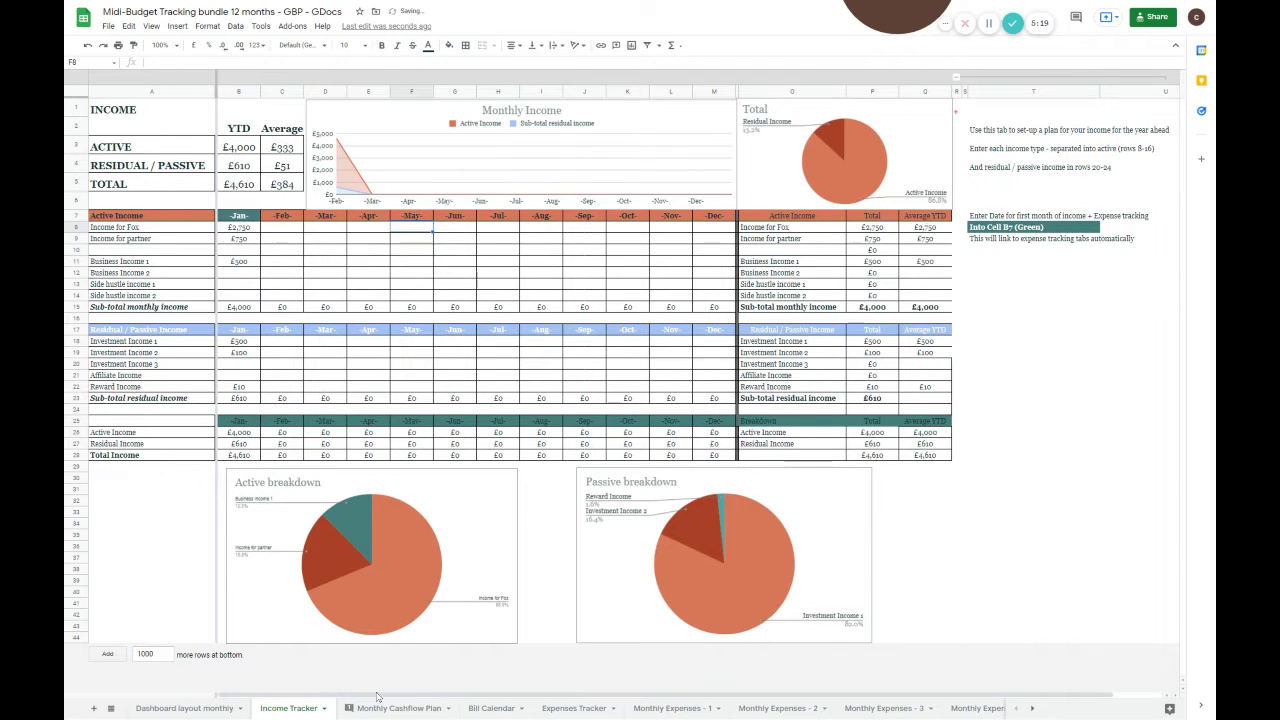
Open the Expenses Tracker sheet and inspect the formula for January Housing expenses
left_click(575, 708)
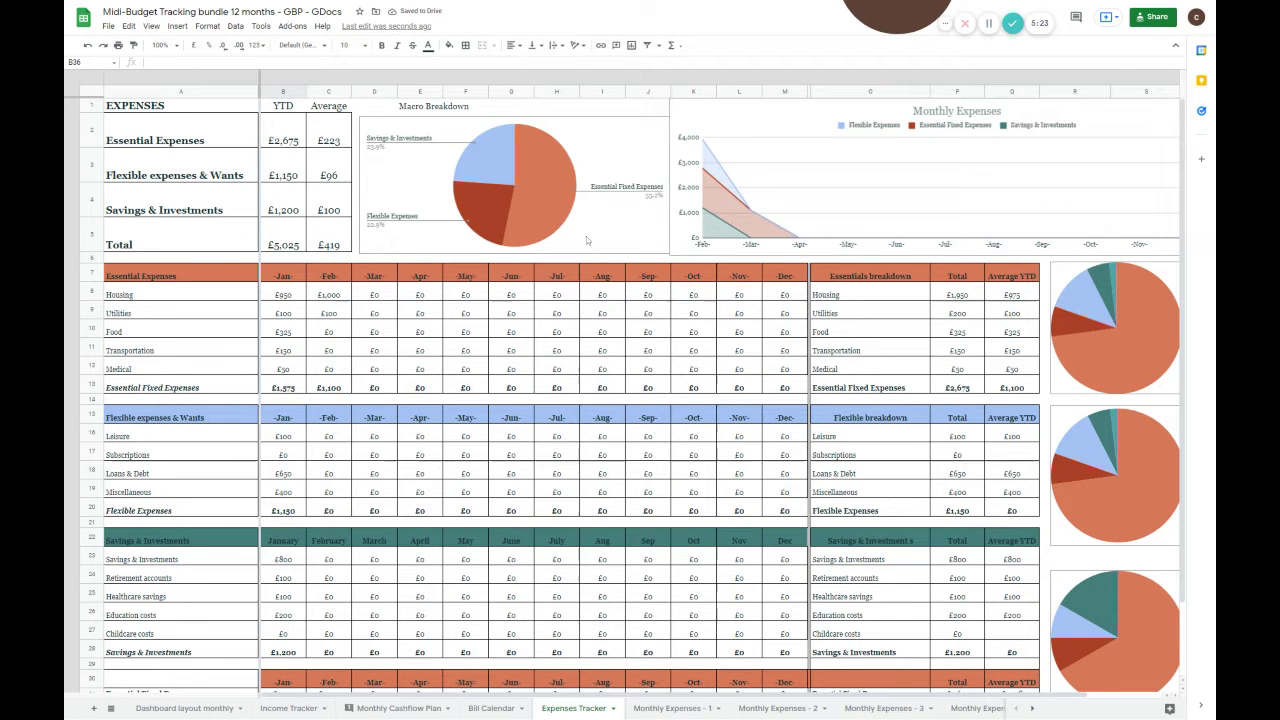
left_click(295, 299)
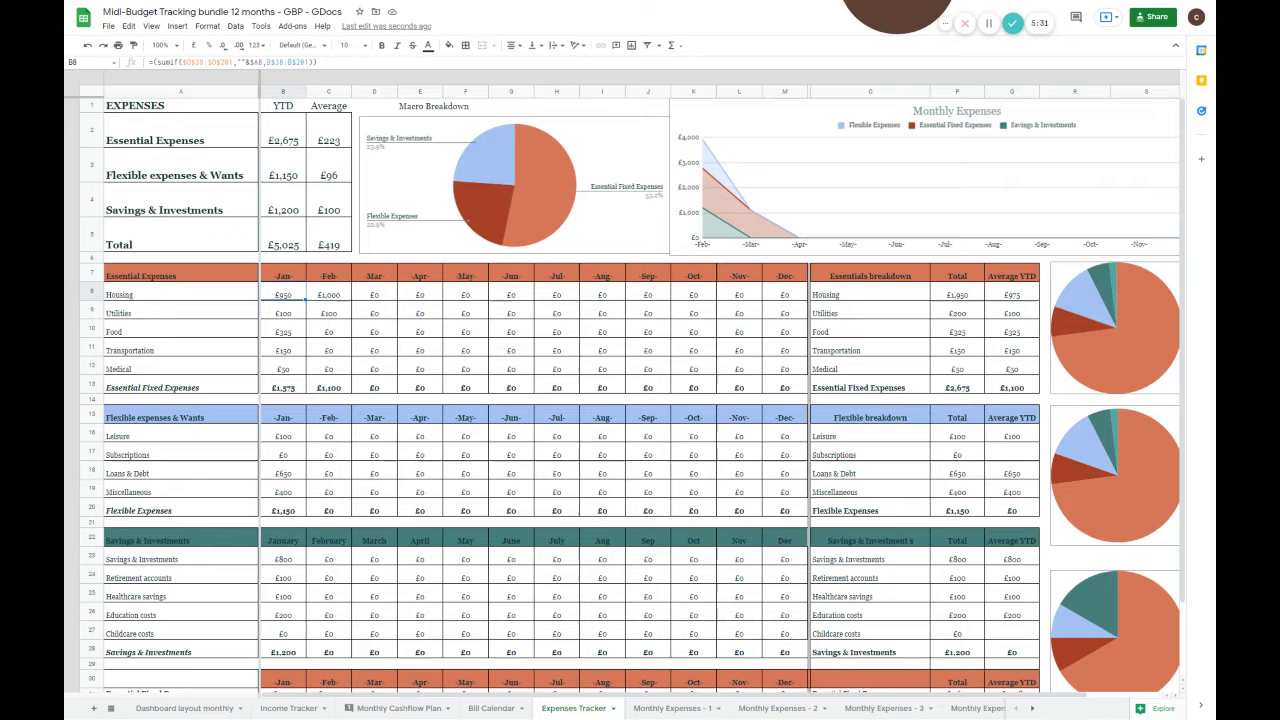
key("ctrl+minus")
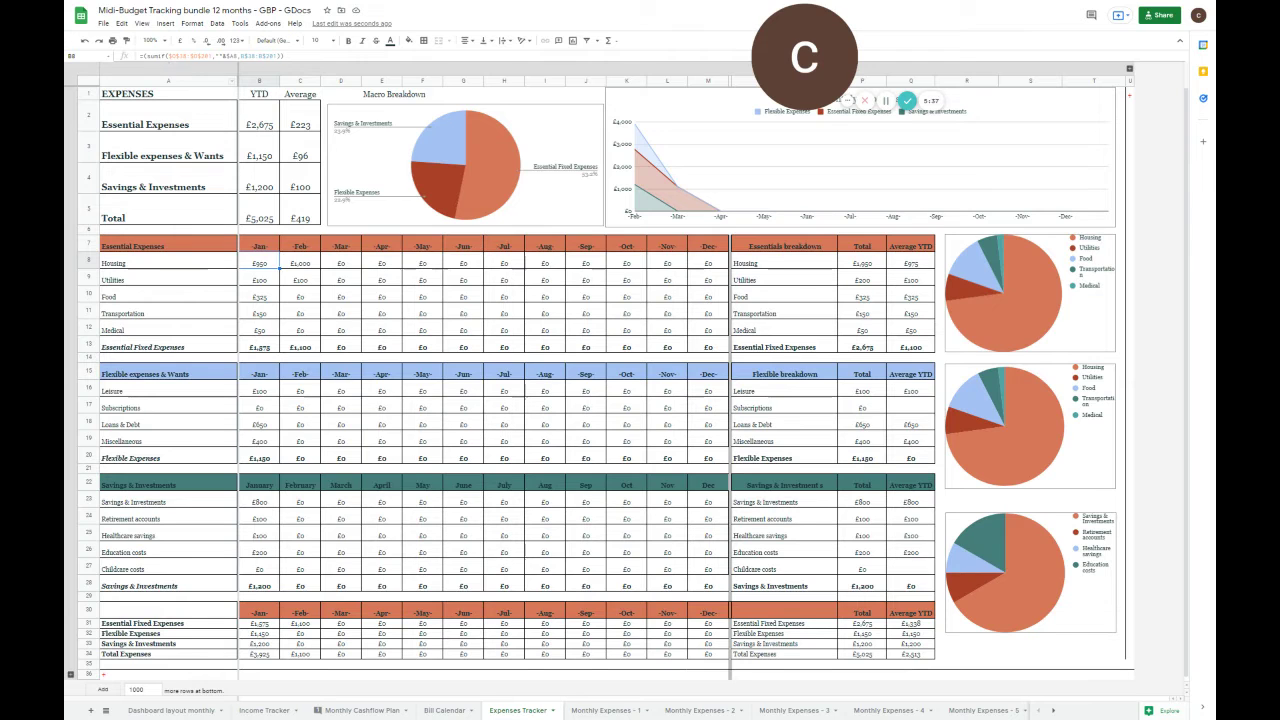
Expand the grouped Sub-category rows to review them, collapse them again and highlight the essential expense categories
left_click(70, 675)
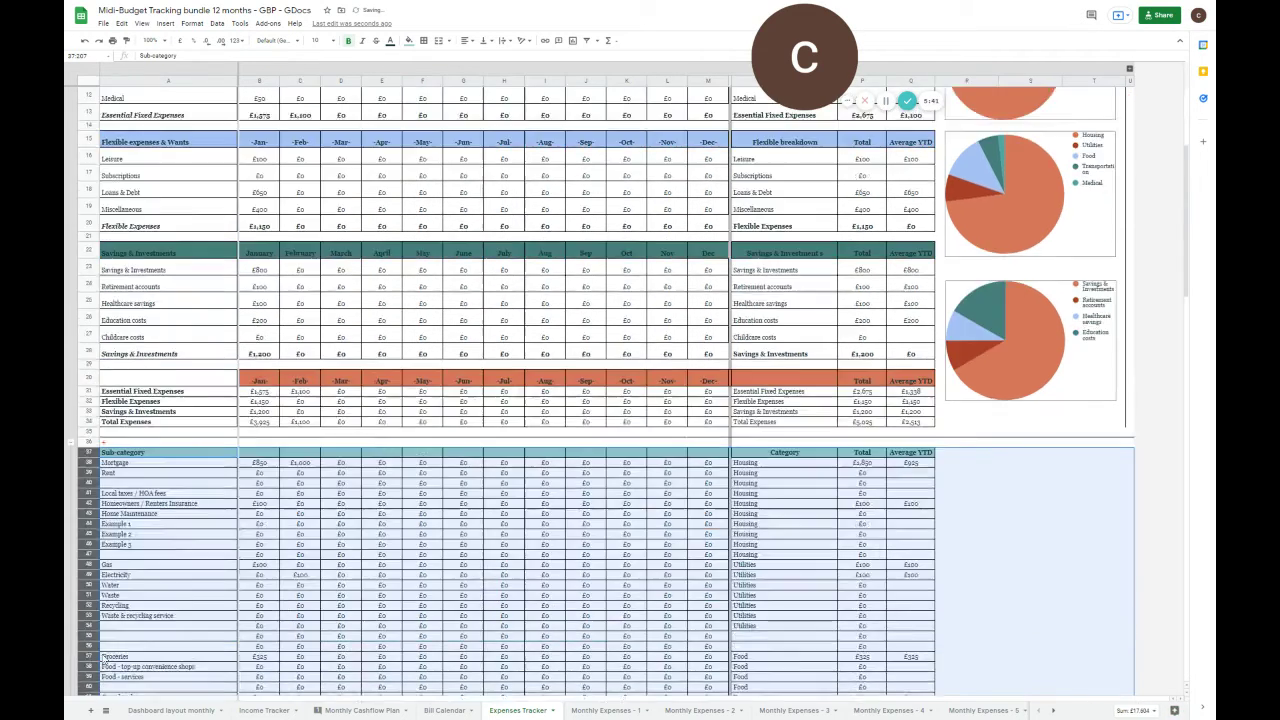
left_click(71, 384)
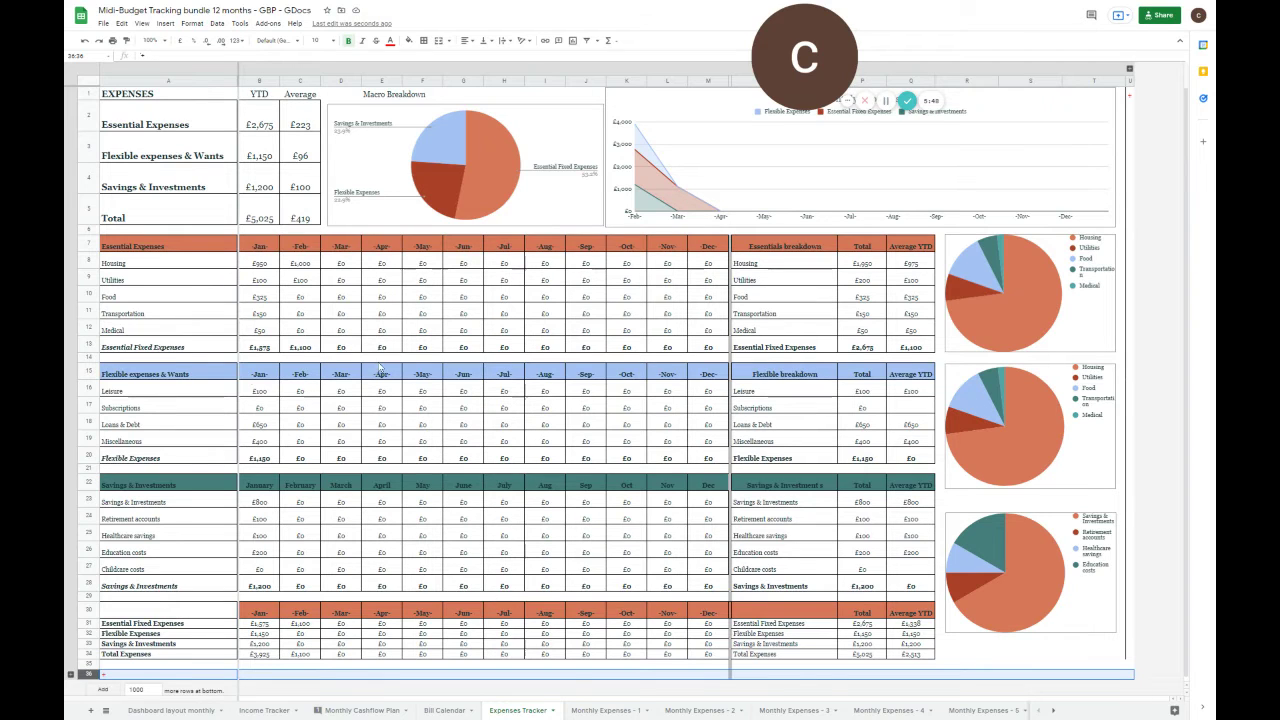
left_click_drag(150, 263, 150, 347)
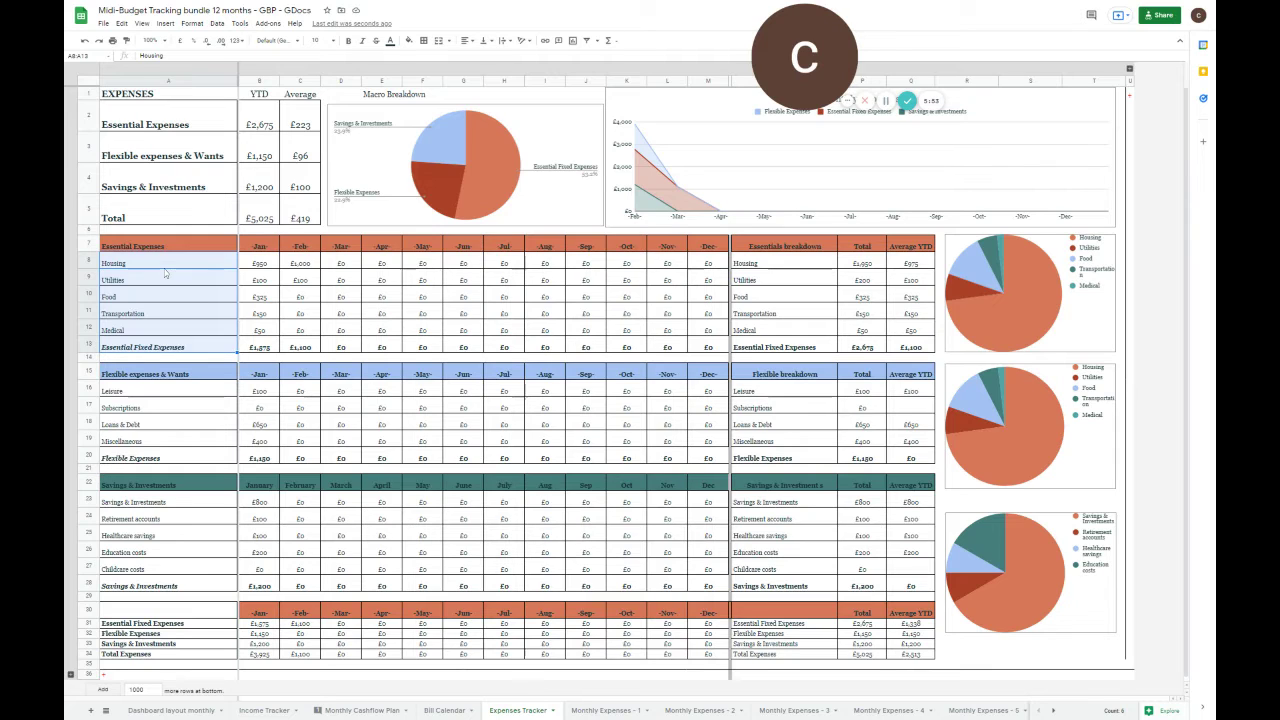
Highlight the flexible expense categories in the Expenses Tracker and examine the Loans & Debt row and label
left_click_drag(155, 391, 168, 452)
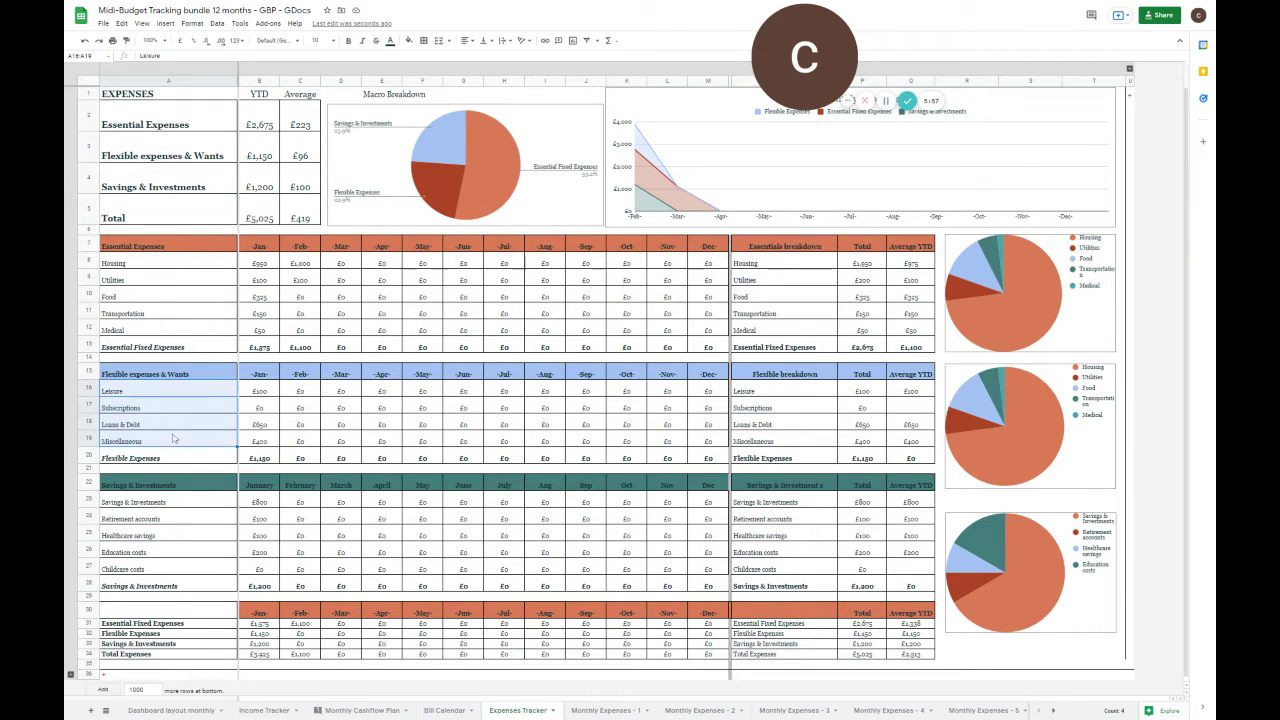
left_click(84, 424)
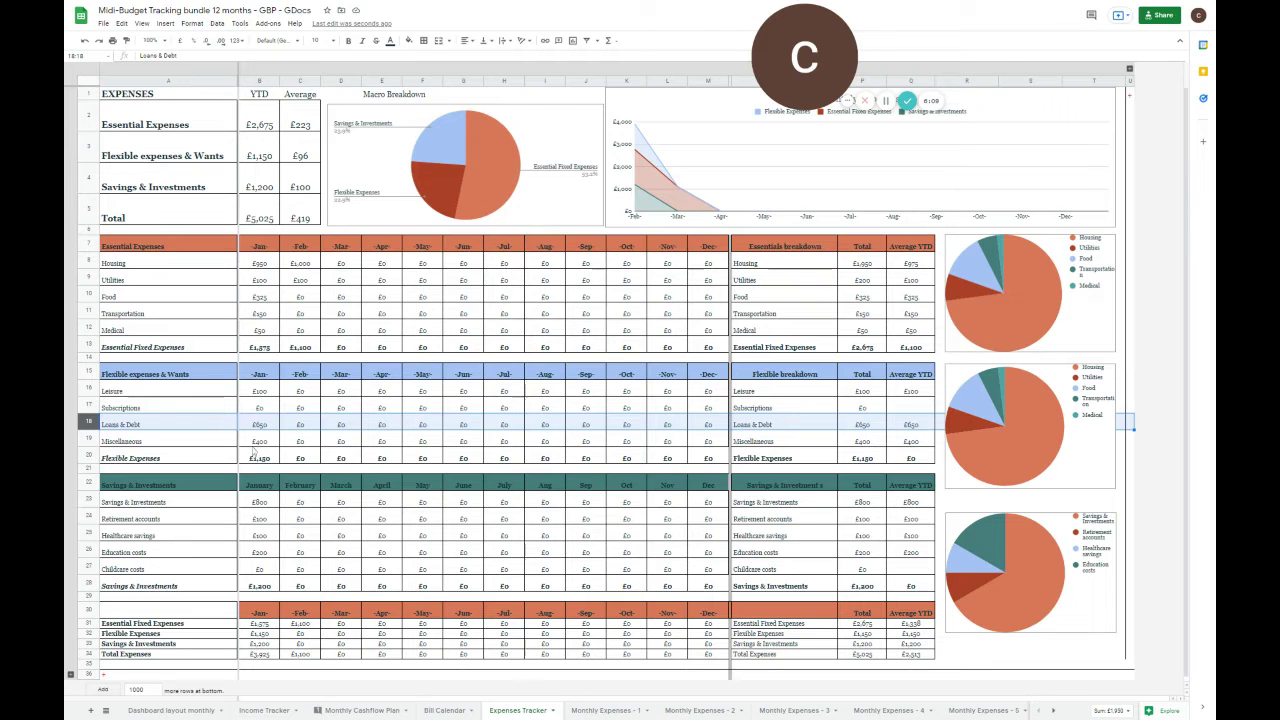
left_click(150, 428)
double_click(155, 430)
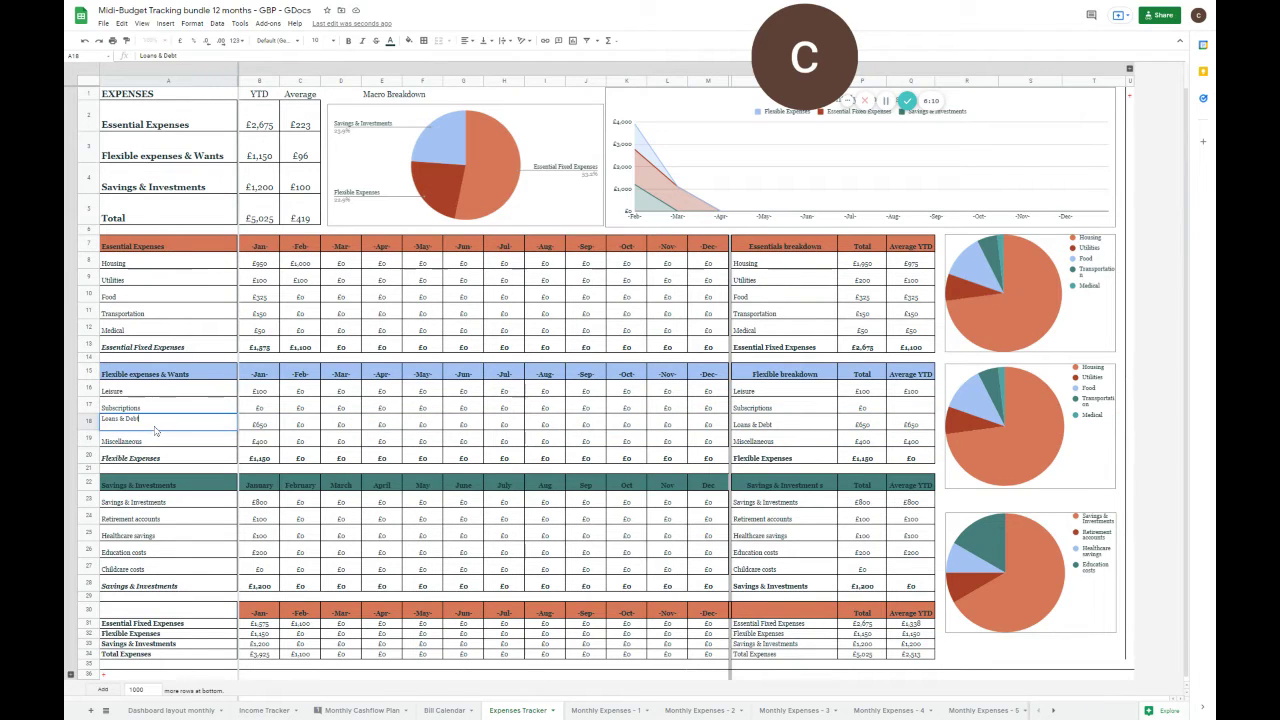
left_click(161, 411)
left_click(188, 428)
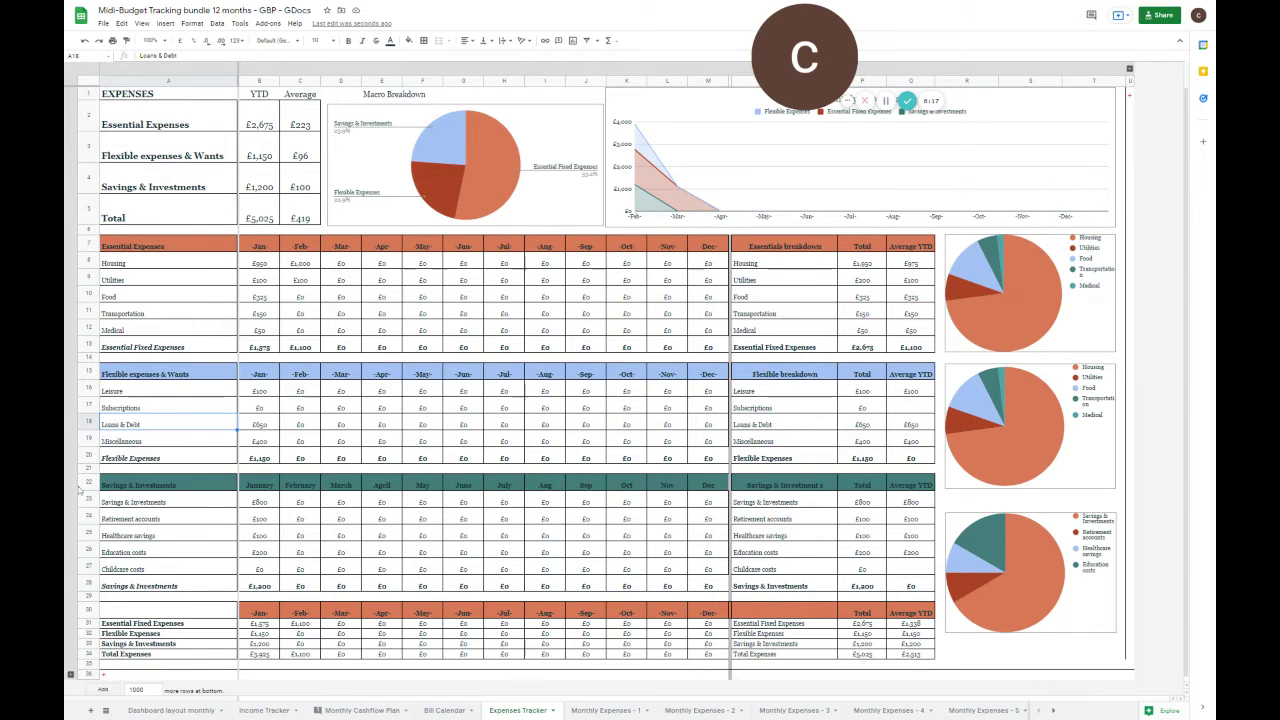
Review the Savings & Investments categories one by one, from Savings & Investments through Childcare costs
left_click(82, 483)
left_click_drag(82, 483, 84, 517)
left_click(146, 504)
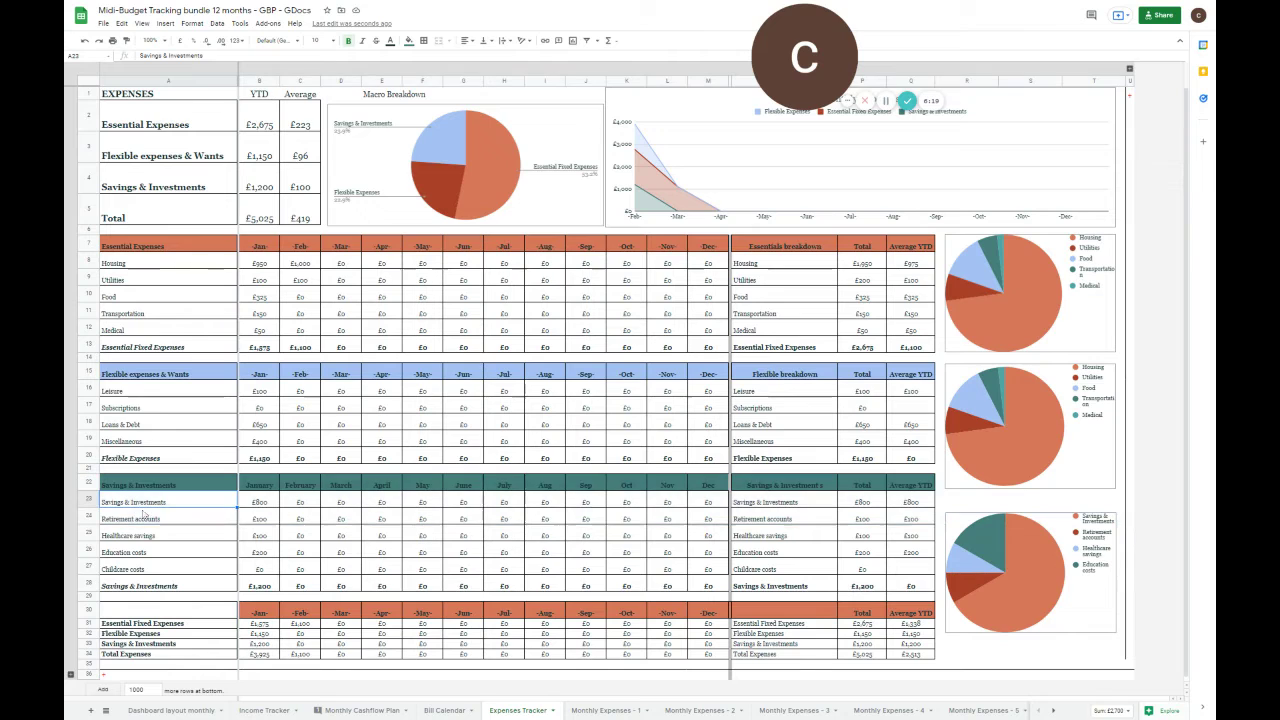
left_click(196, 522)
left_click(87, 517)
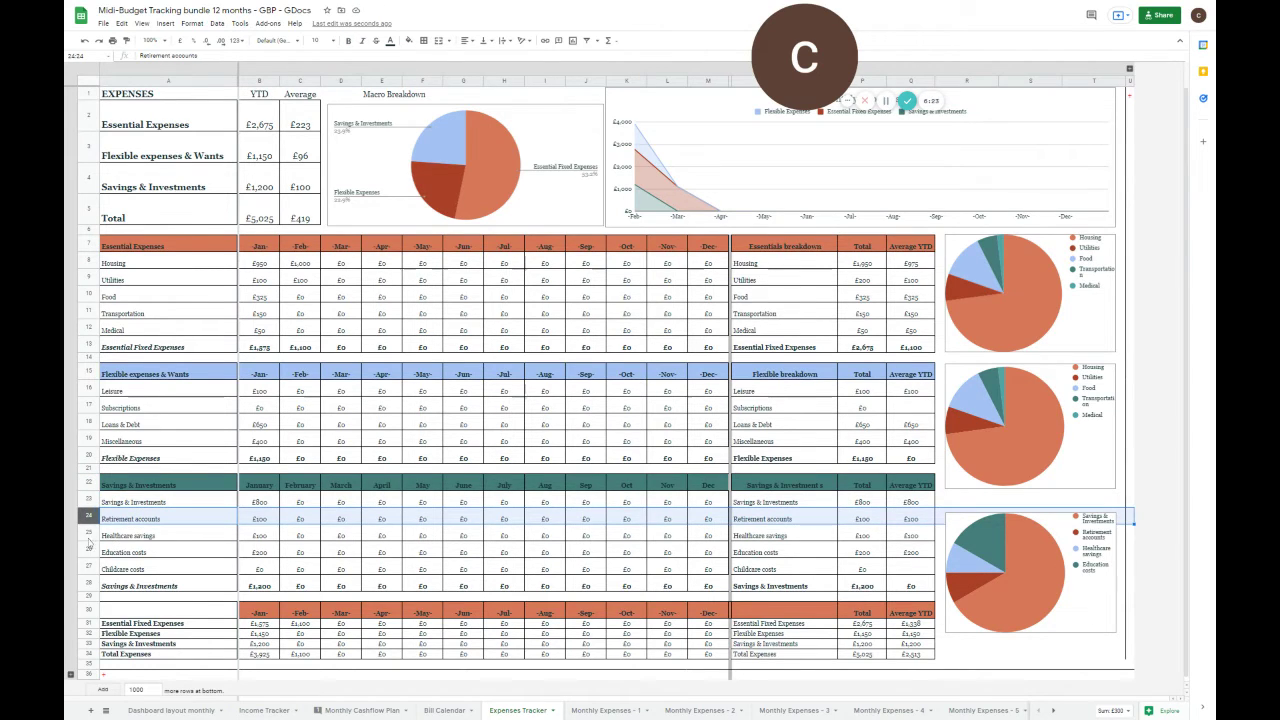
left_click(88, 537)
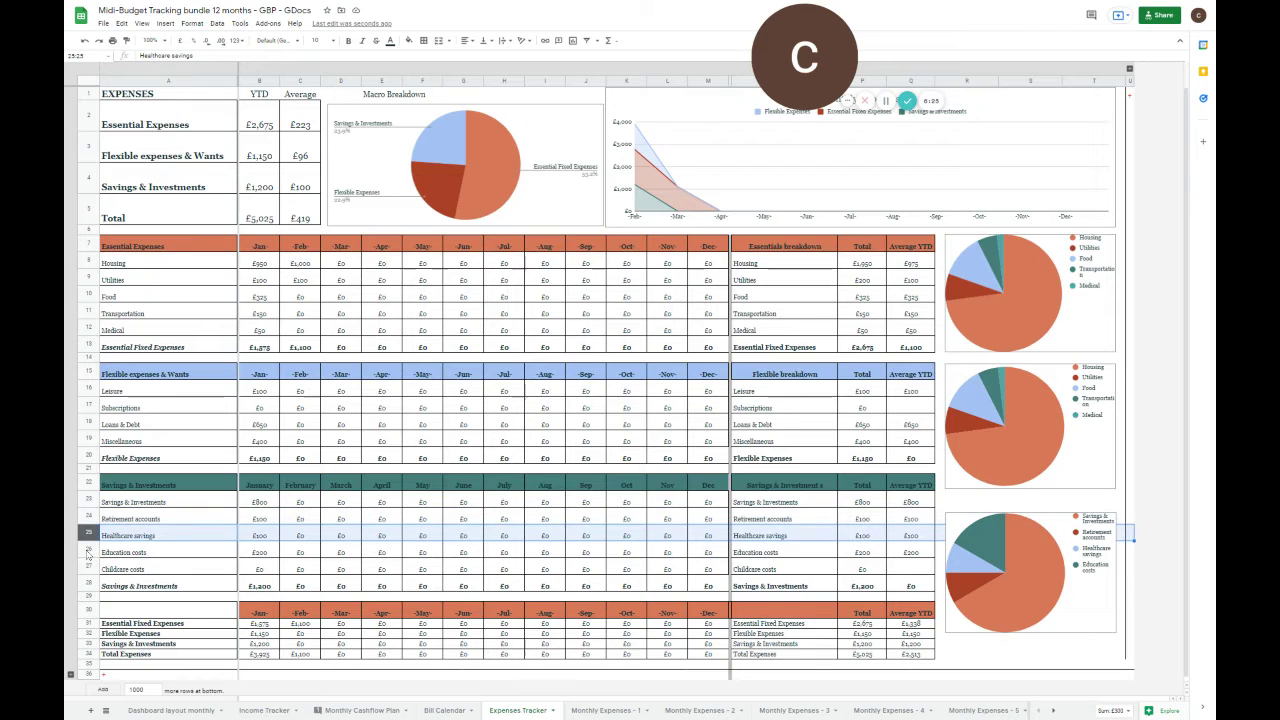
left_click(87, 553)
left_click(114, 570)
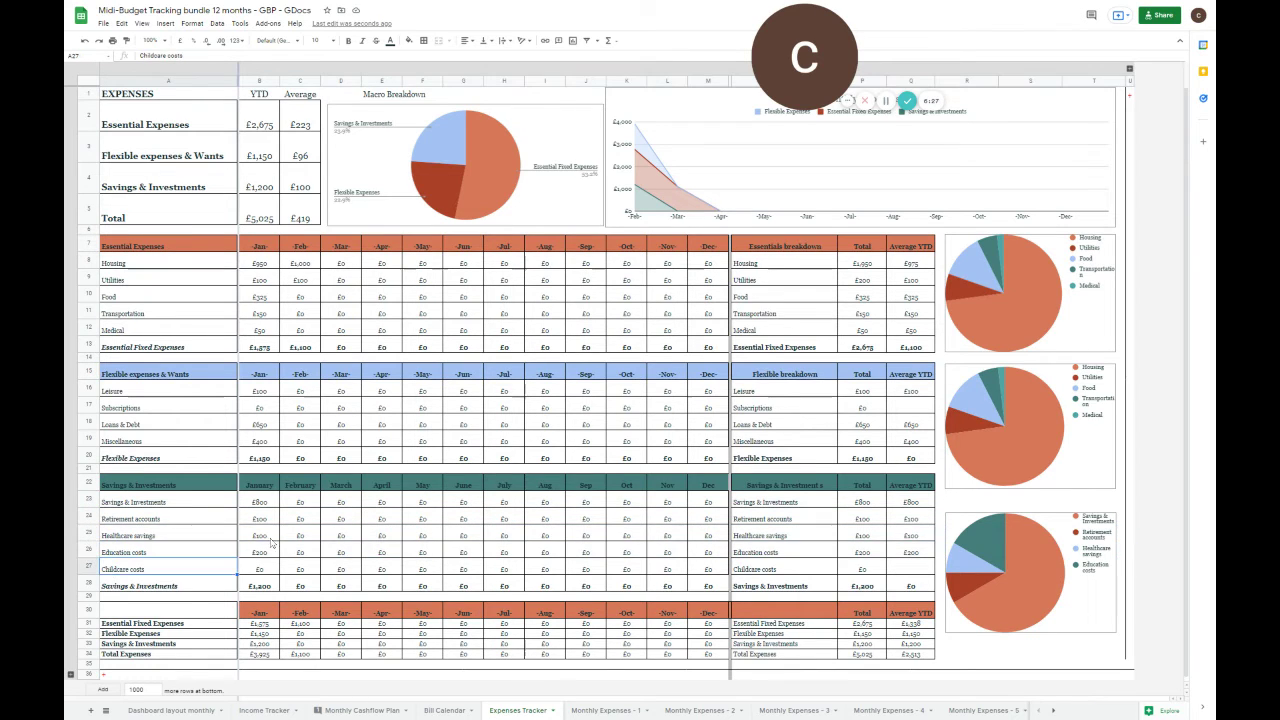
Highlight the January summary totals and the Total and Average YTD columns of the expense breakdowns
left_click_drag(256, 623, 258, 654)
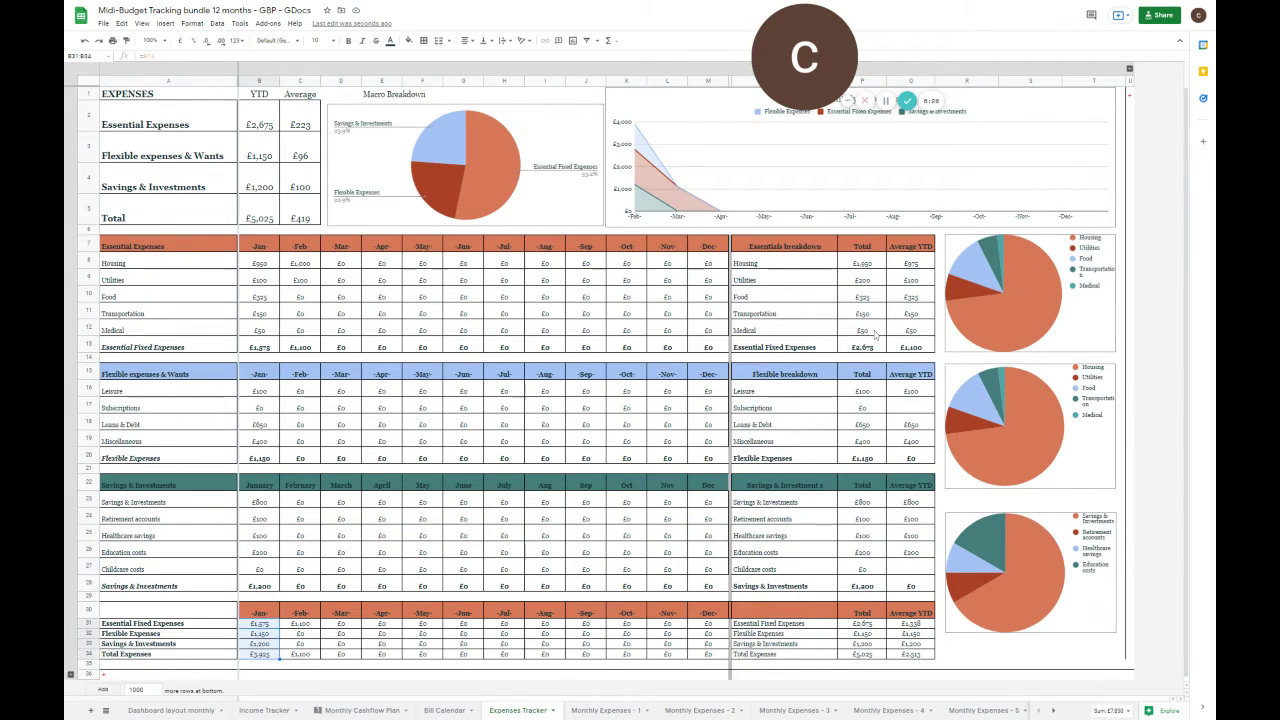
left_click_drag(873, 248, 872, 390)
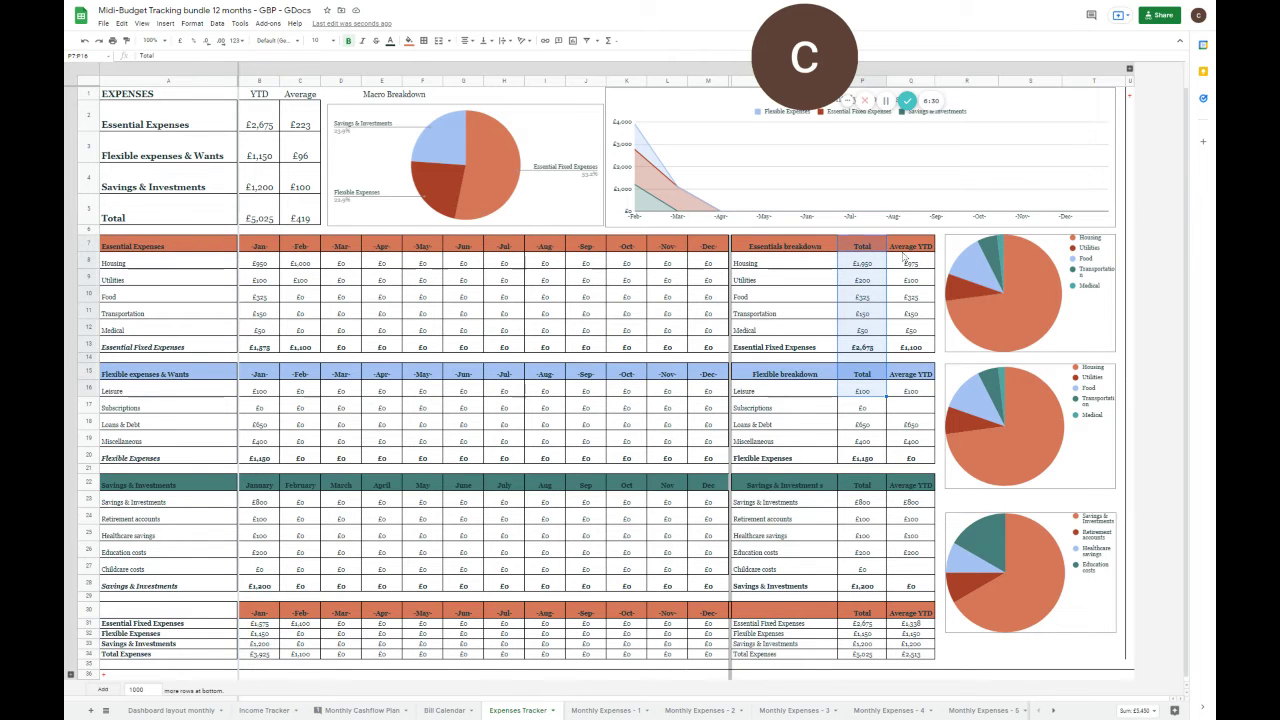
left_click_drag(905, 248, 908, 392)
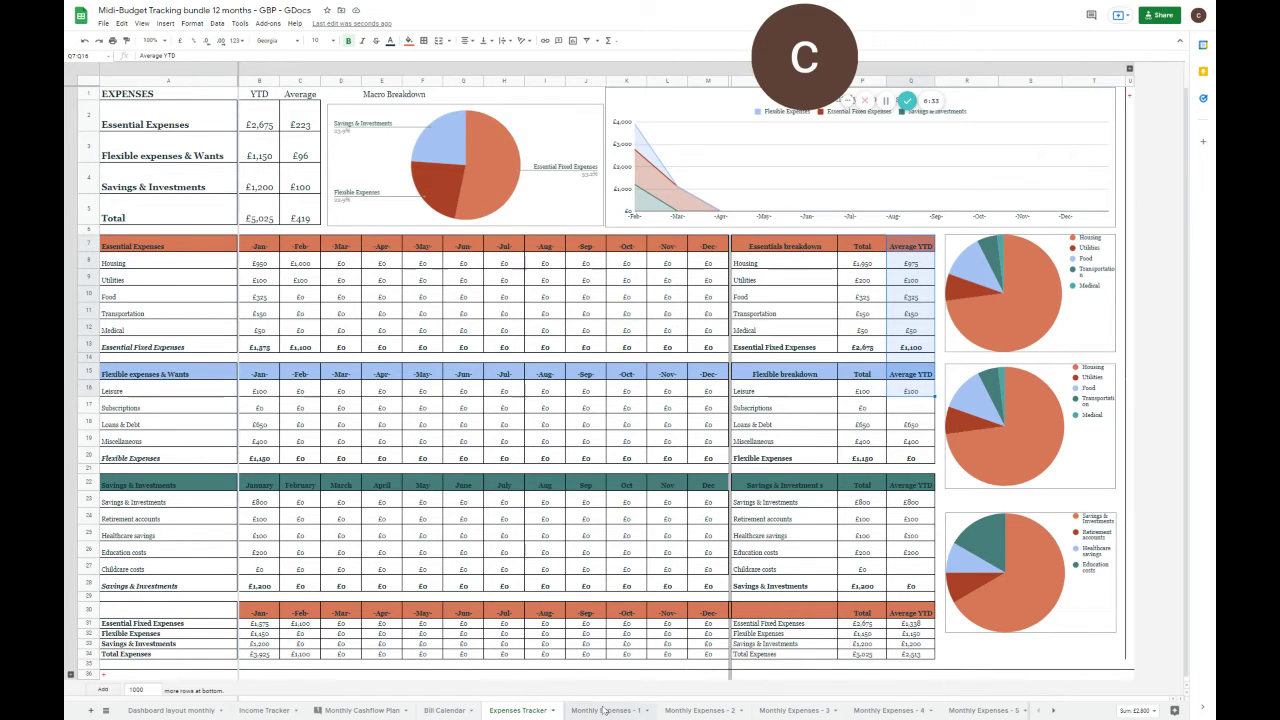
Check the January Housing formula, then highlight the main categories from Housing to Miscellaneous on the Monthly Expenses - 1 sheet
left_click(260, 263)
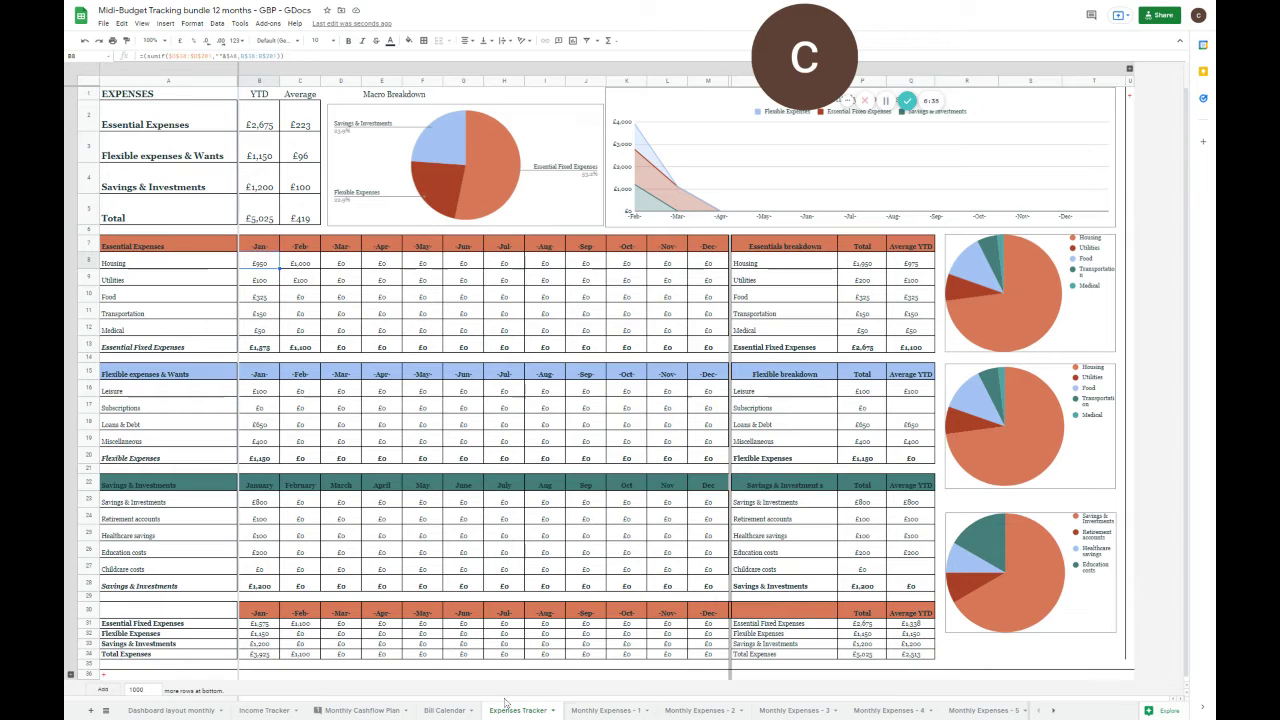
left_click(600, 710)
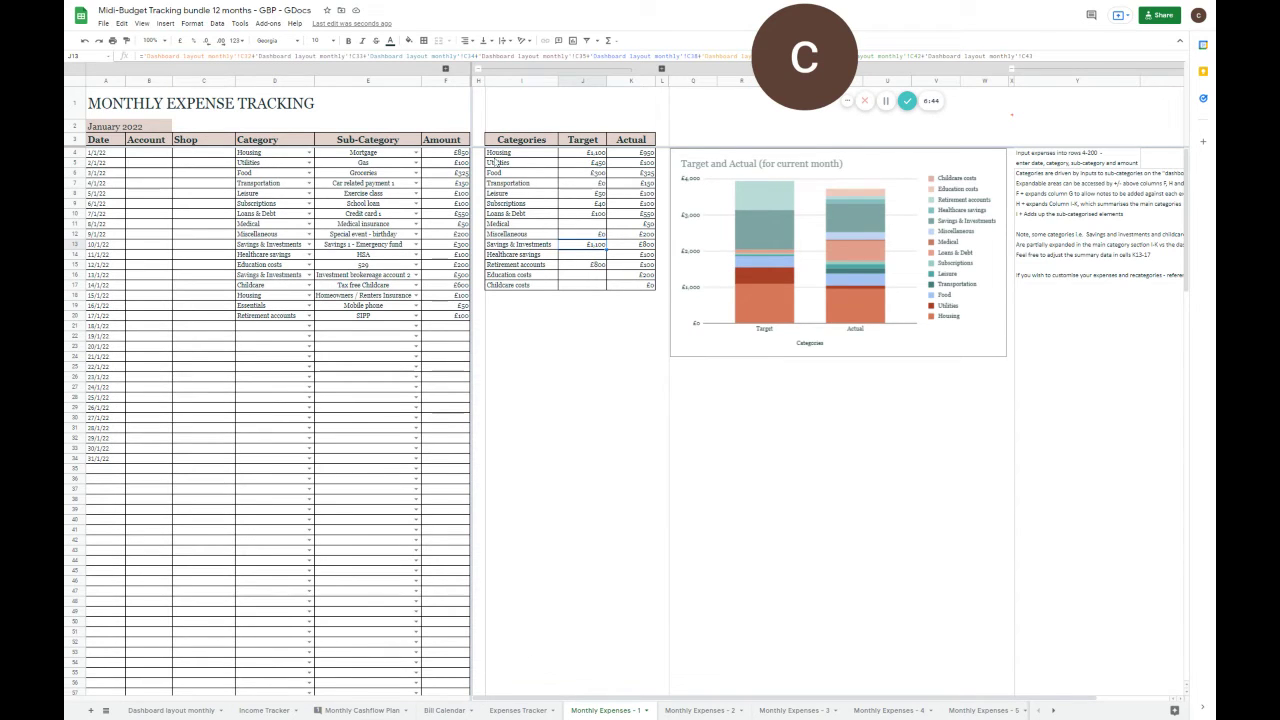
left_click_drag(520, 152, 520, 234)
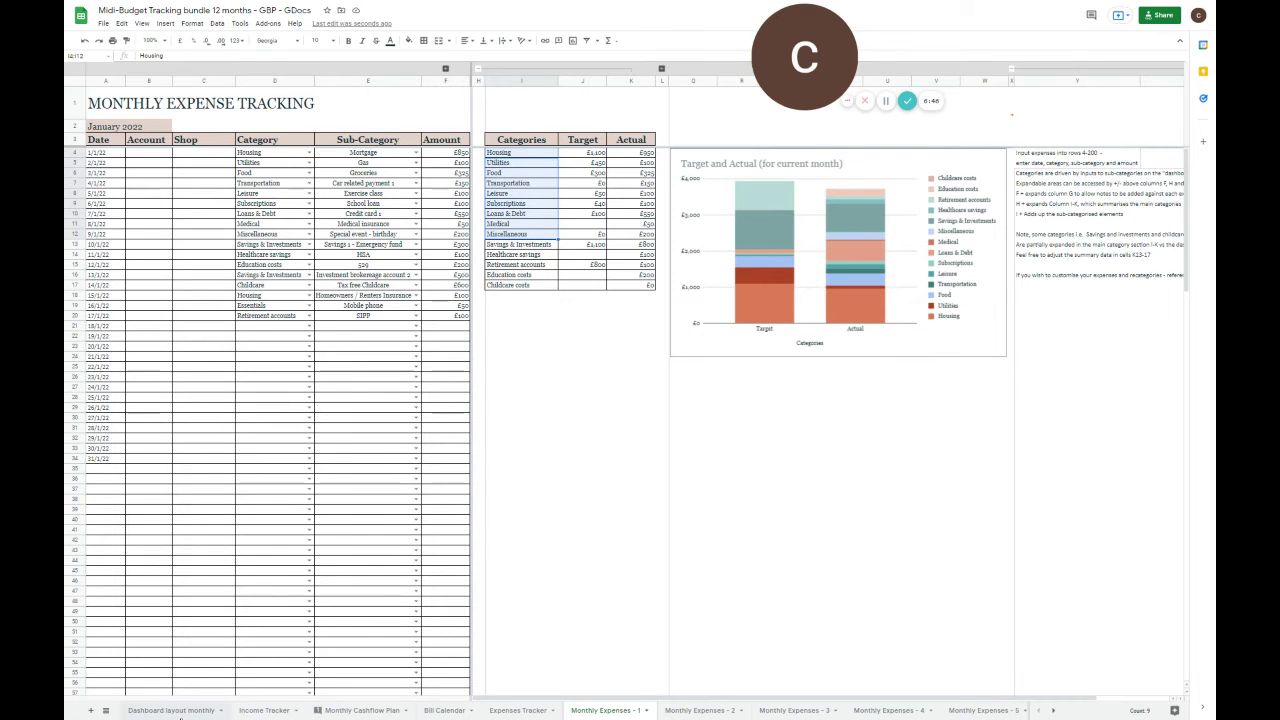
Rename the Mortgage item to Rent in the Housing budget on the Dashboard layout monthly sheet and inspect its Actual formula
left_click(197, 708)
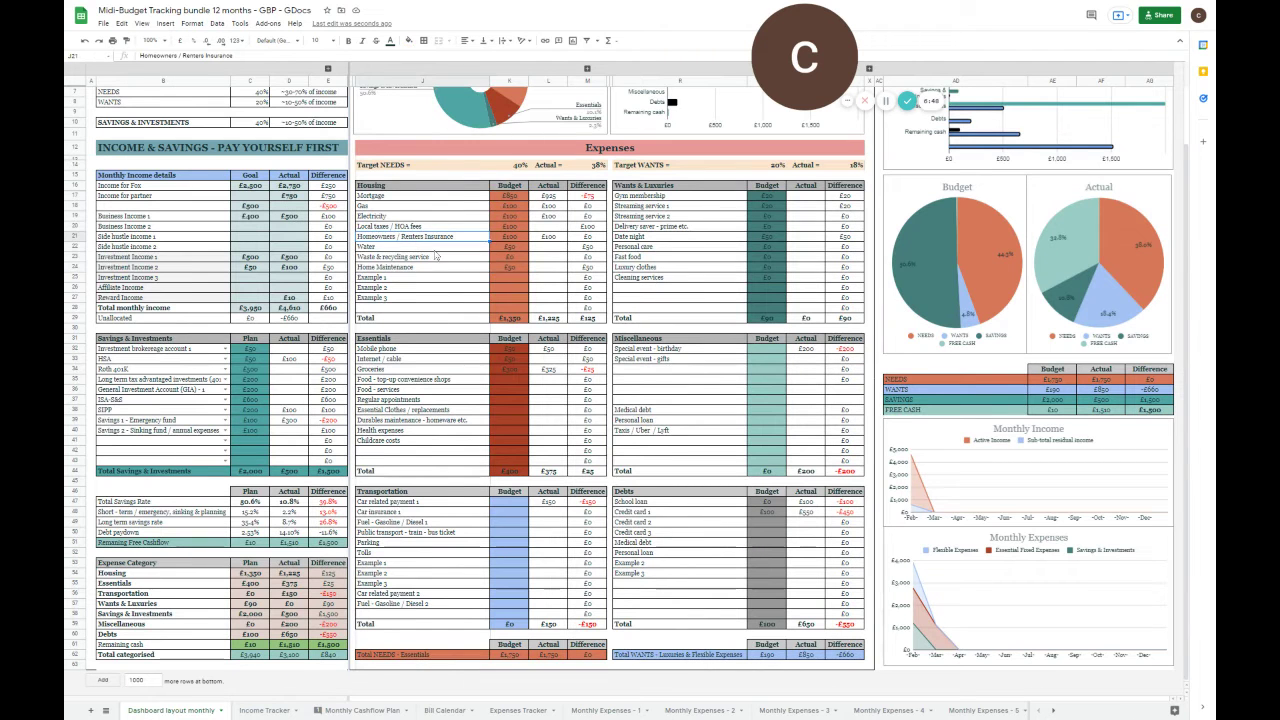
left_click(388, 199)
type("ent")
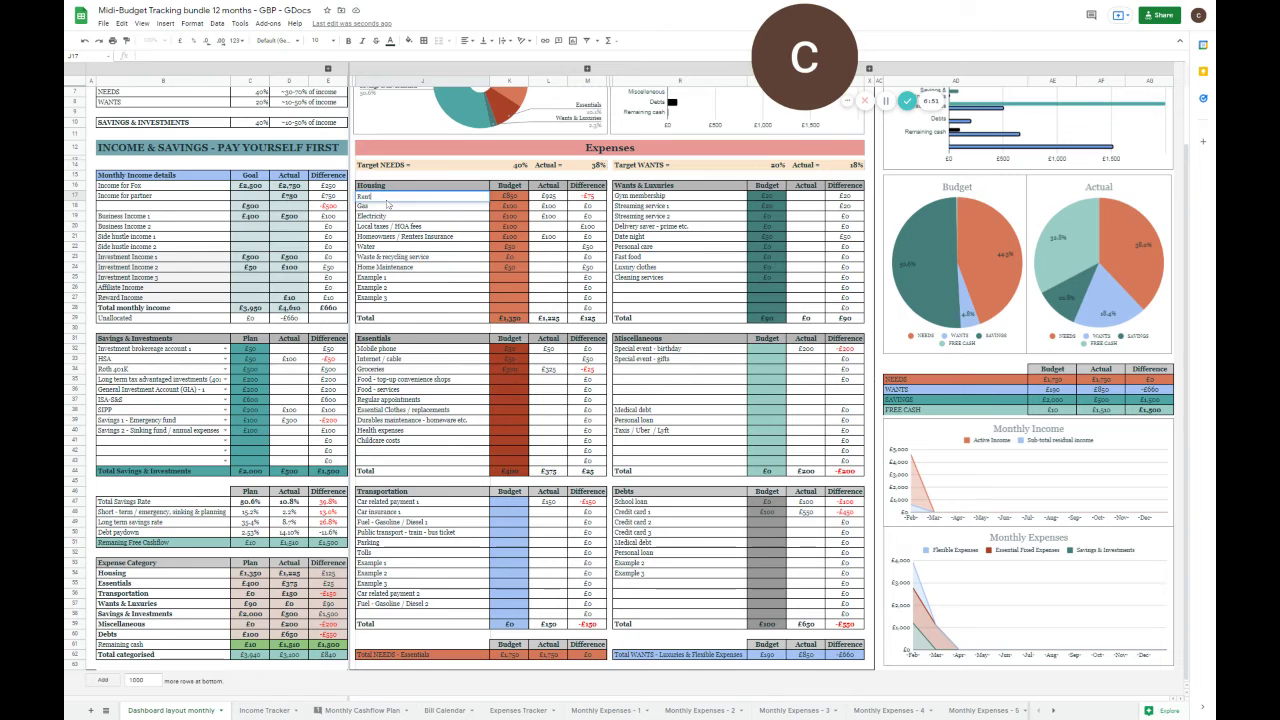
key("Return")
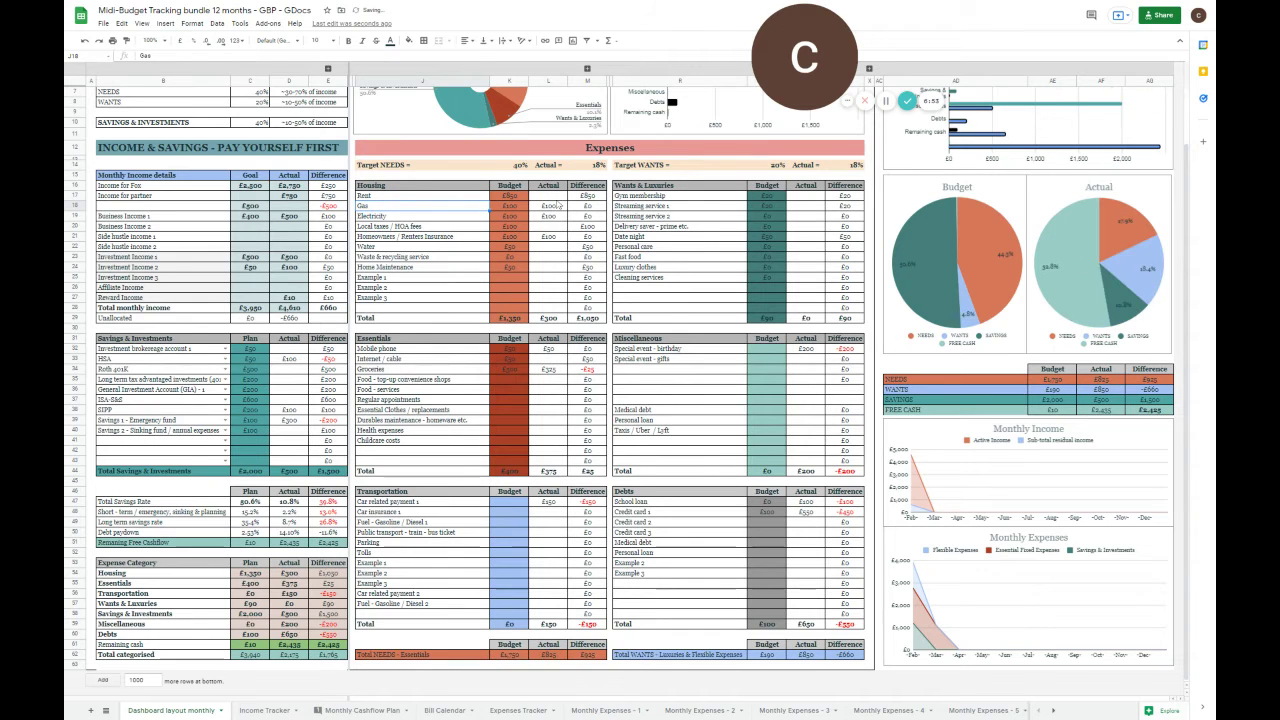
left_click(556, 198)
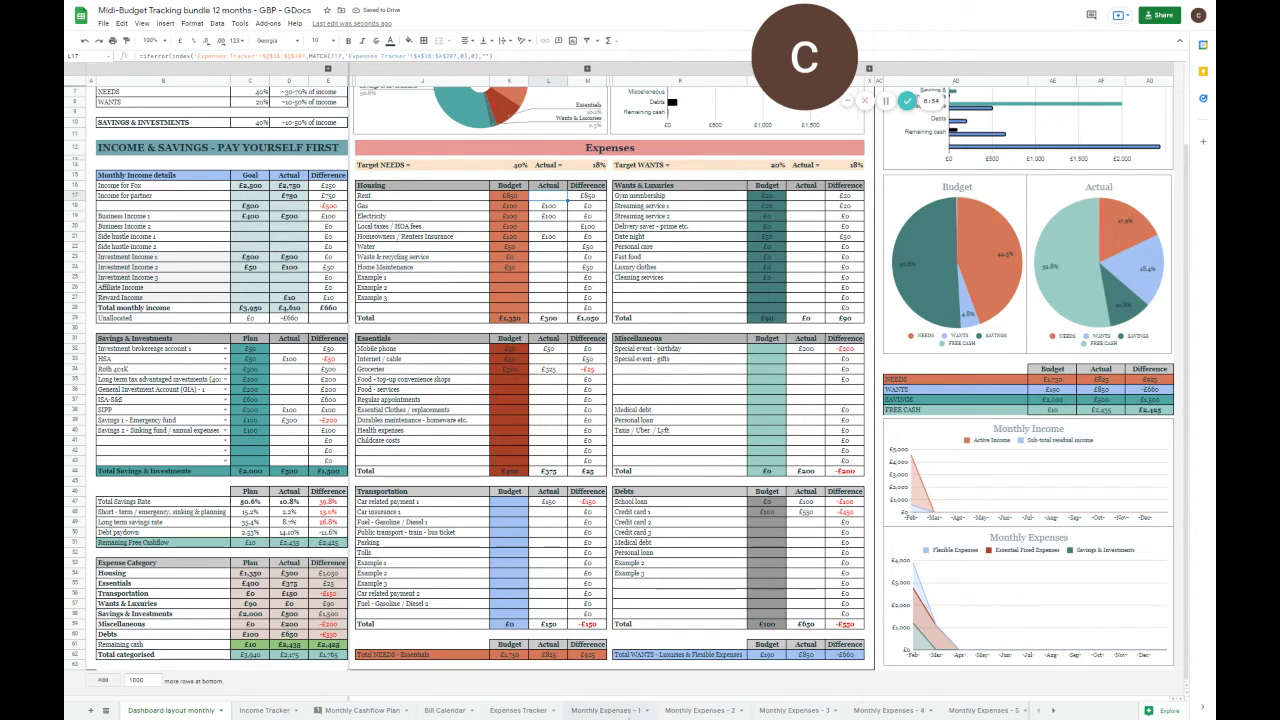
Set the sub-category of the 1/1/22 Housing expense on the Monthly Expenses - 1 sheet to Rent
left_click(578, 711)
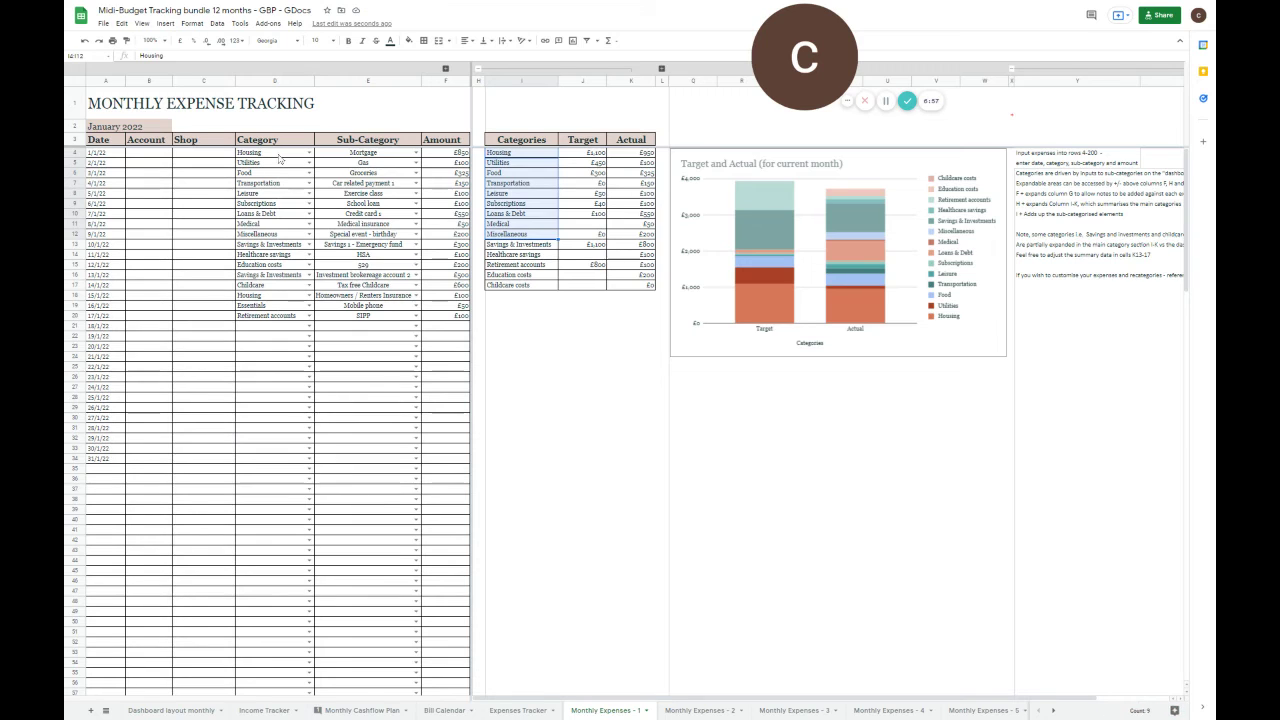
left_click(416, 153)
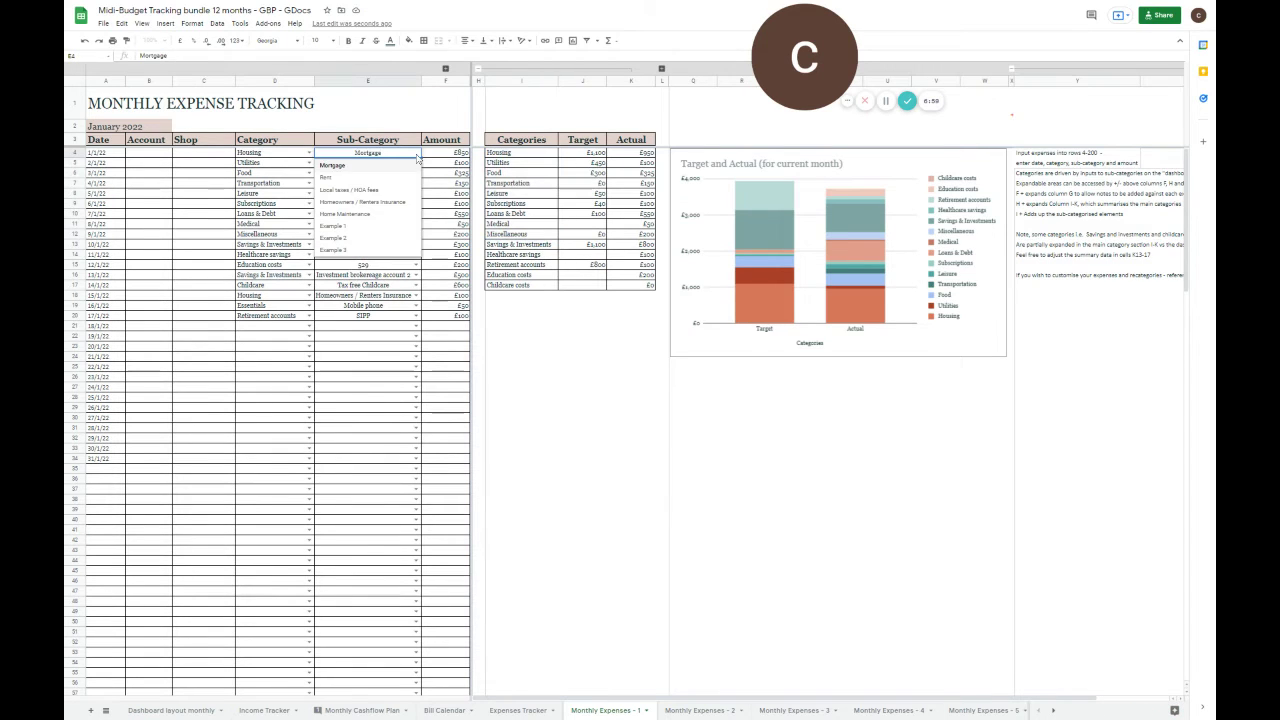
key("Return")
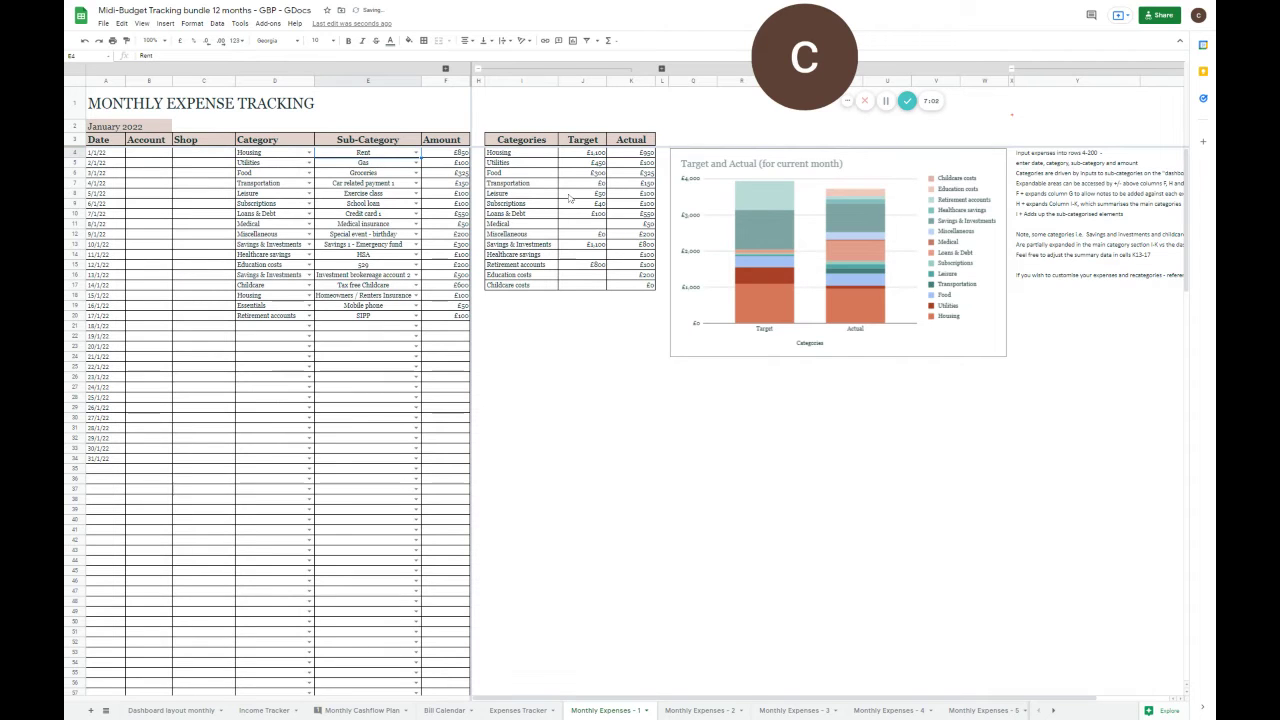
Highlight the Housing target and actual summary, expand the grouped sub-category breakdown and compare its Mortgage and Rent rows
left_click(526, 156)
left_click_drag(528, 159, 638, 155)
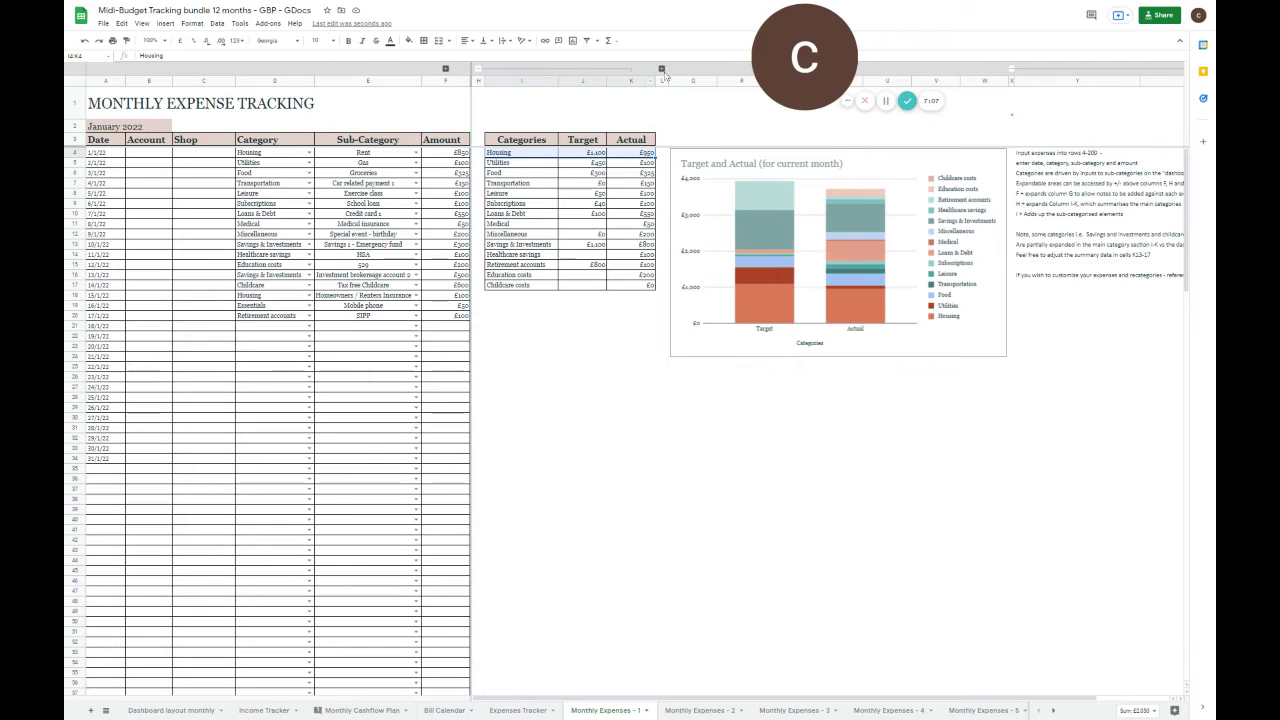
left_click(661, 68)
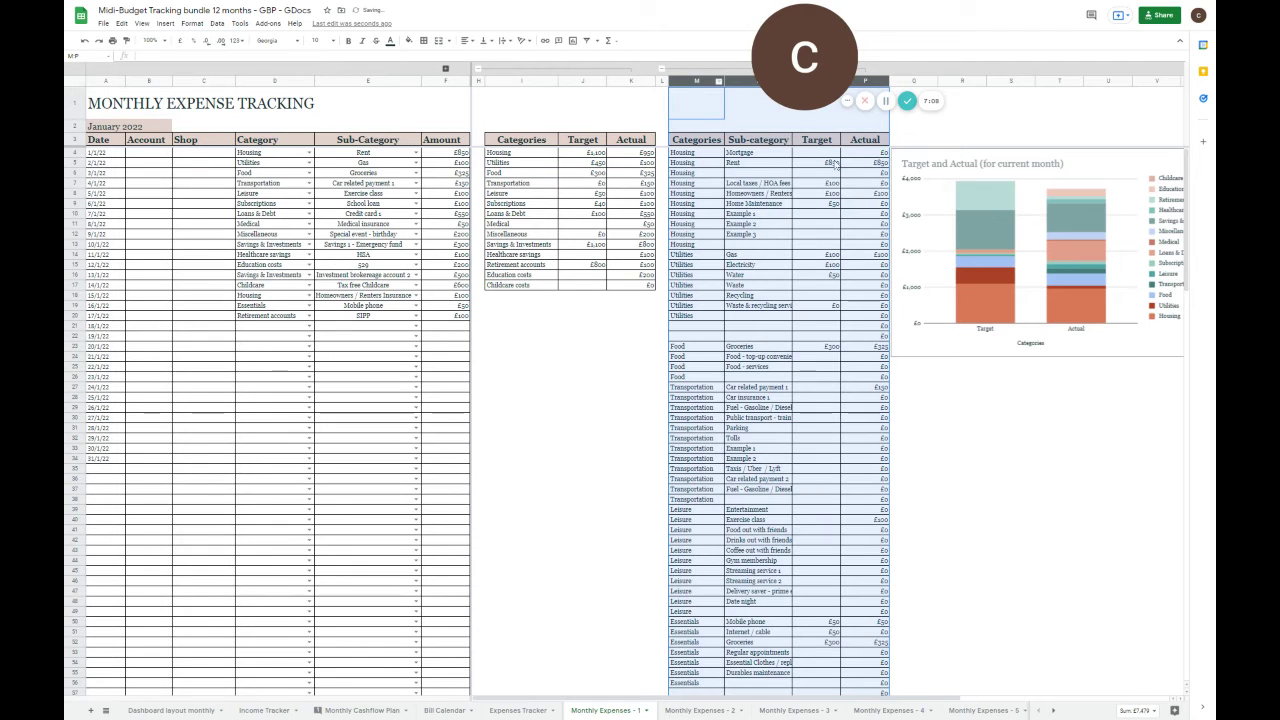
left_click_drag(742, 164, 862, 156)
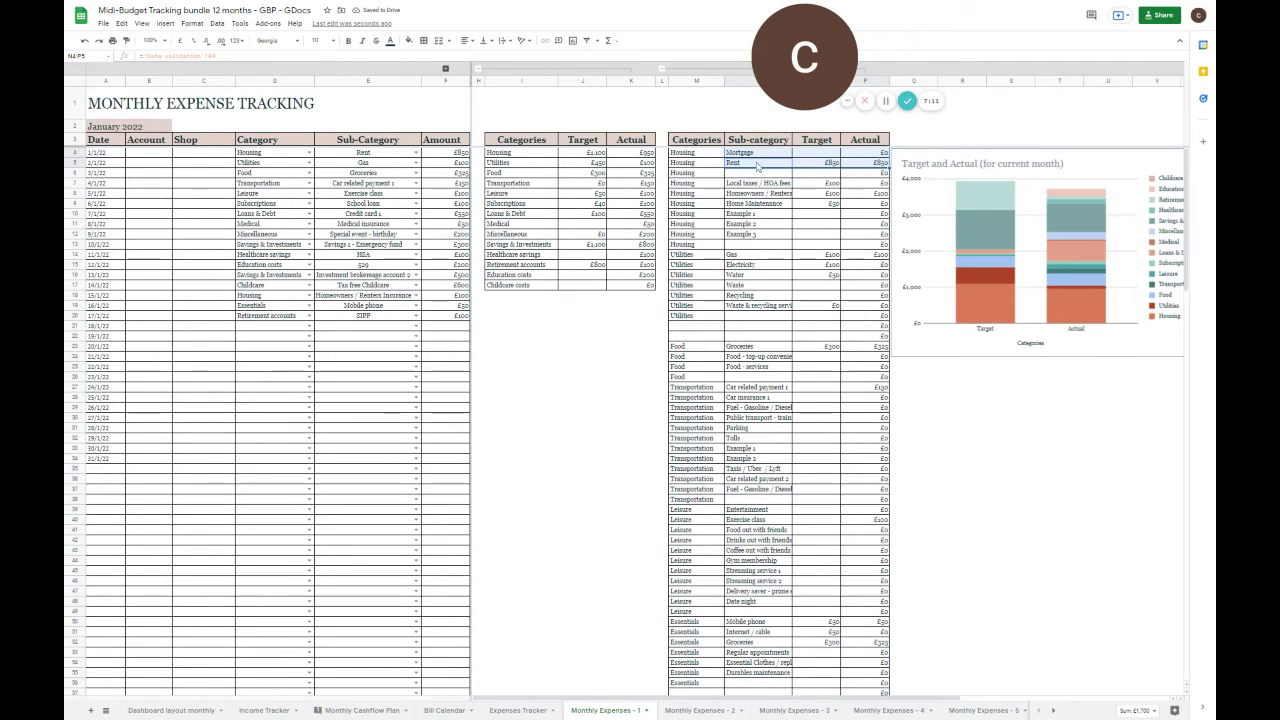
left_click_drag(752, 164, 802, 158)
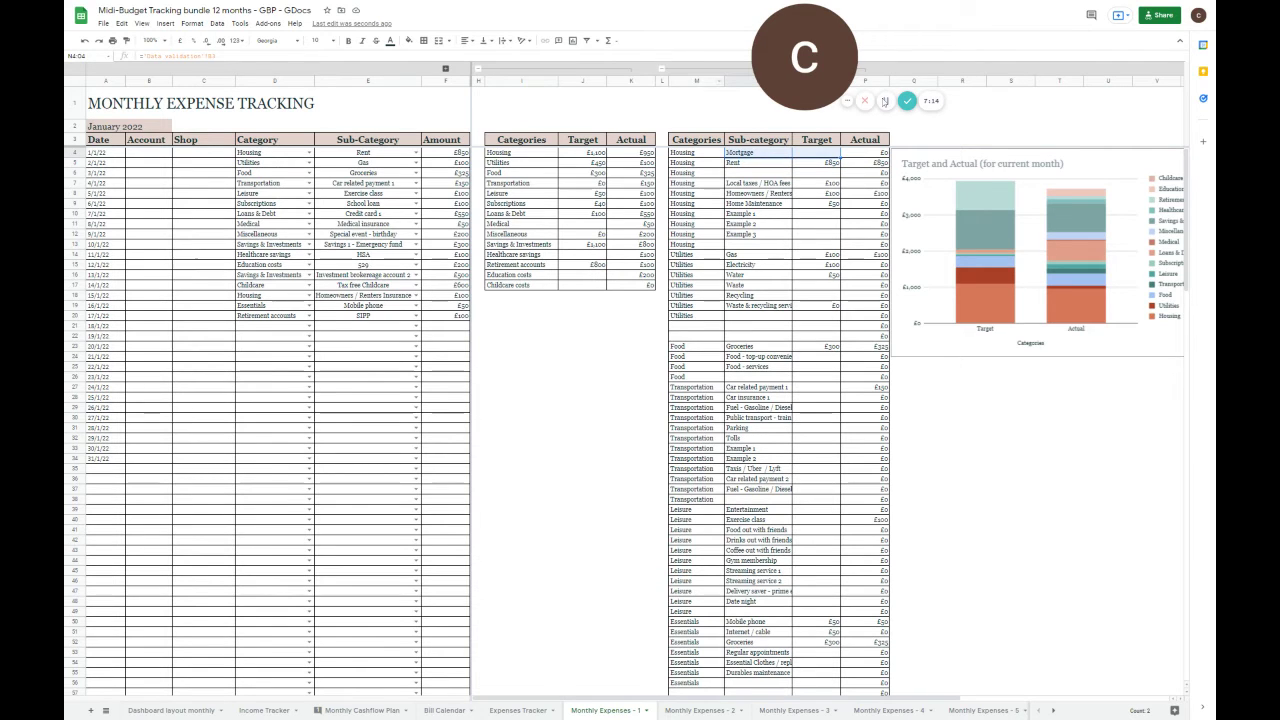
Highlight the whole sub-category breakdown, look through its rows and collapse the grouped columns again
left_click_drag(696, 82, 872, 82)
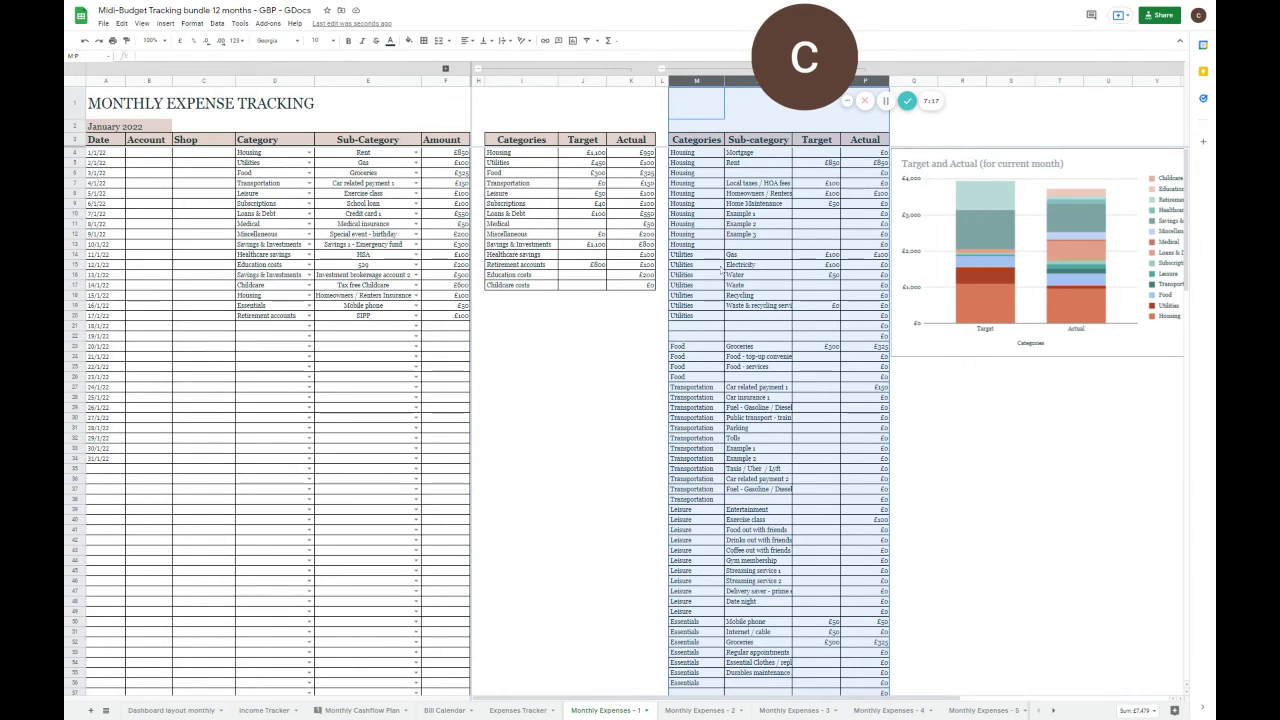
scroll(720, 364, "down", 10)
scroll(720, 364, "up", 10)
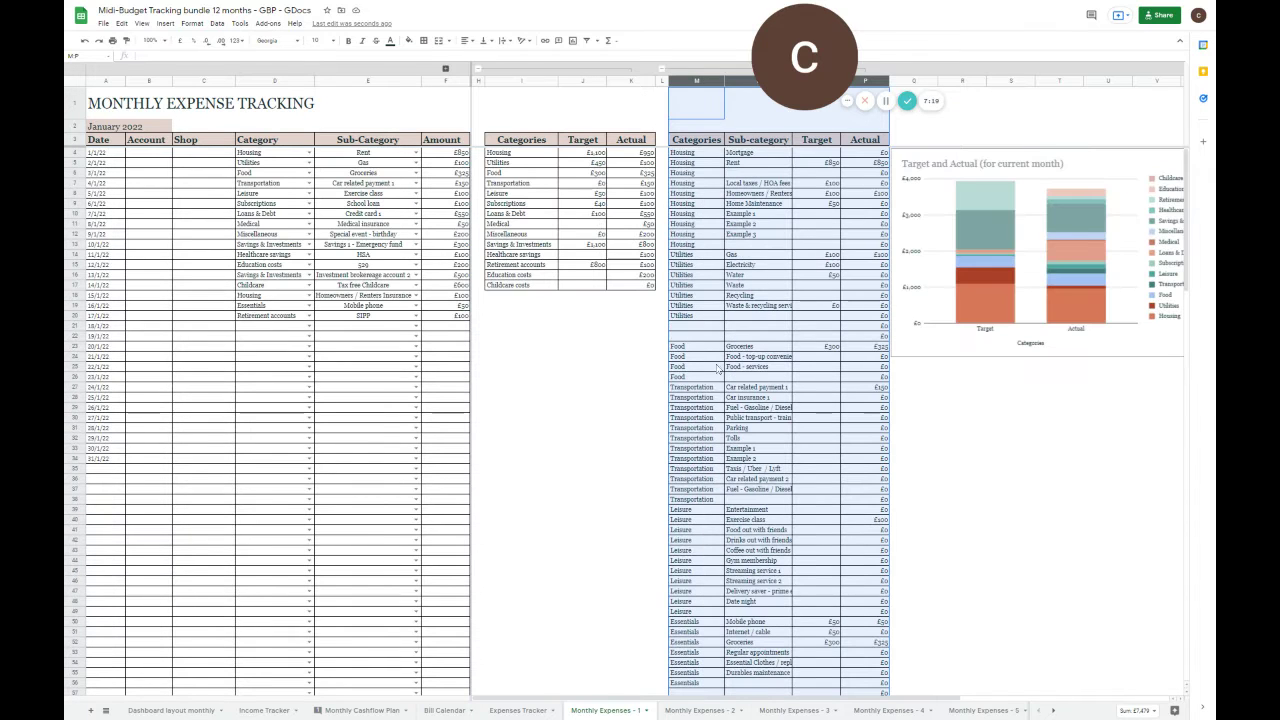
left_click(662, 70)
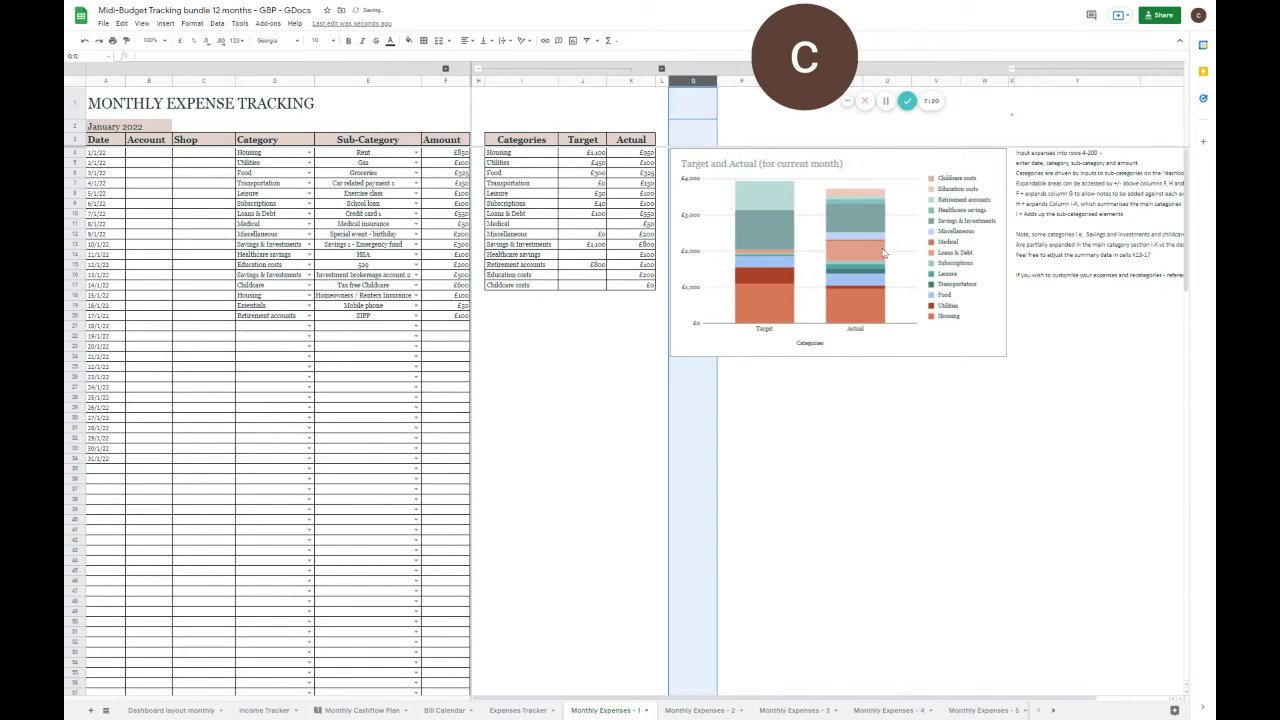
Inspect the Housing target formula in the category summary and select the Target and Actual chart
left_click(838, 396)
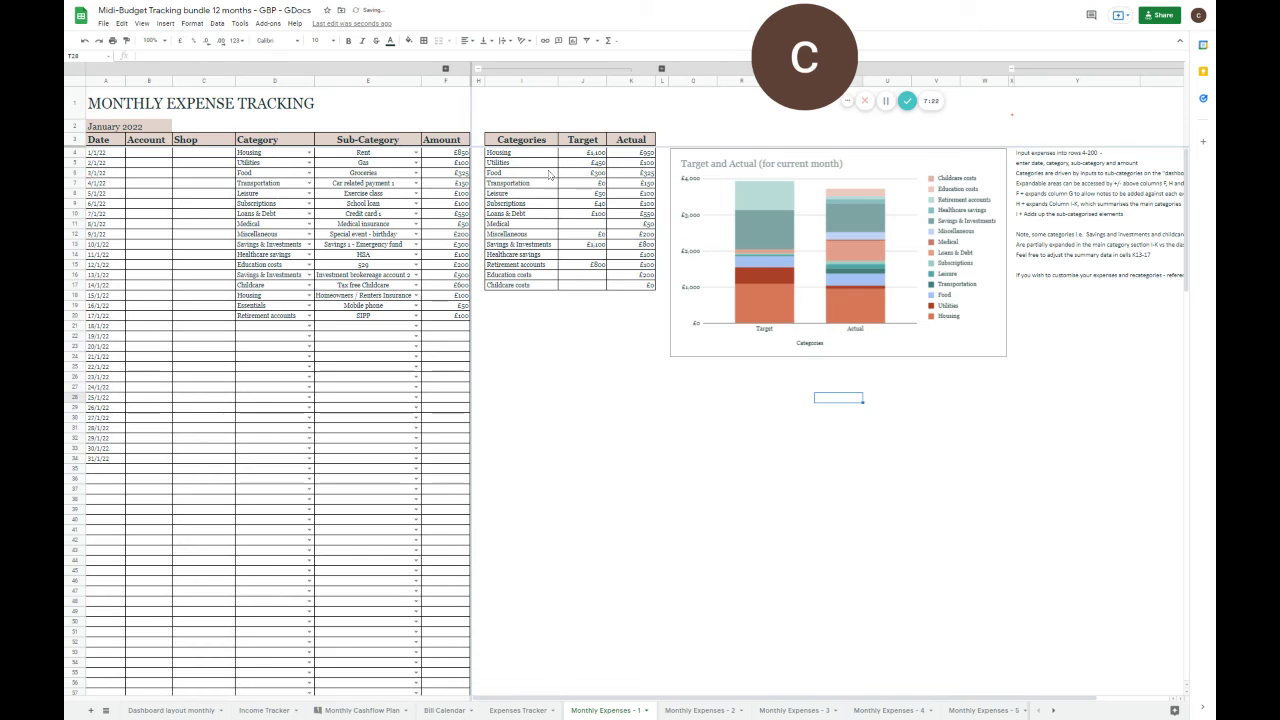
left_click(585, 163)
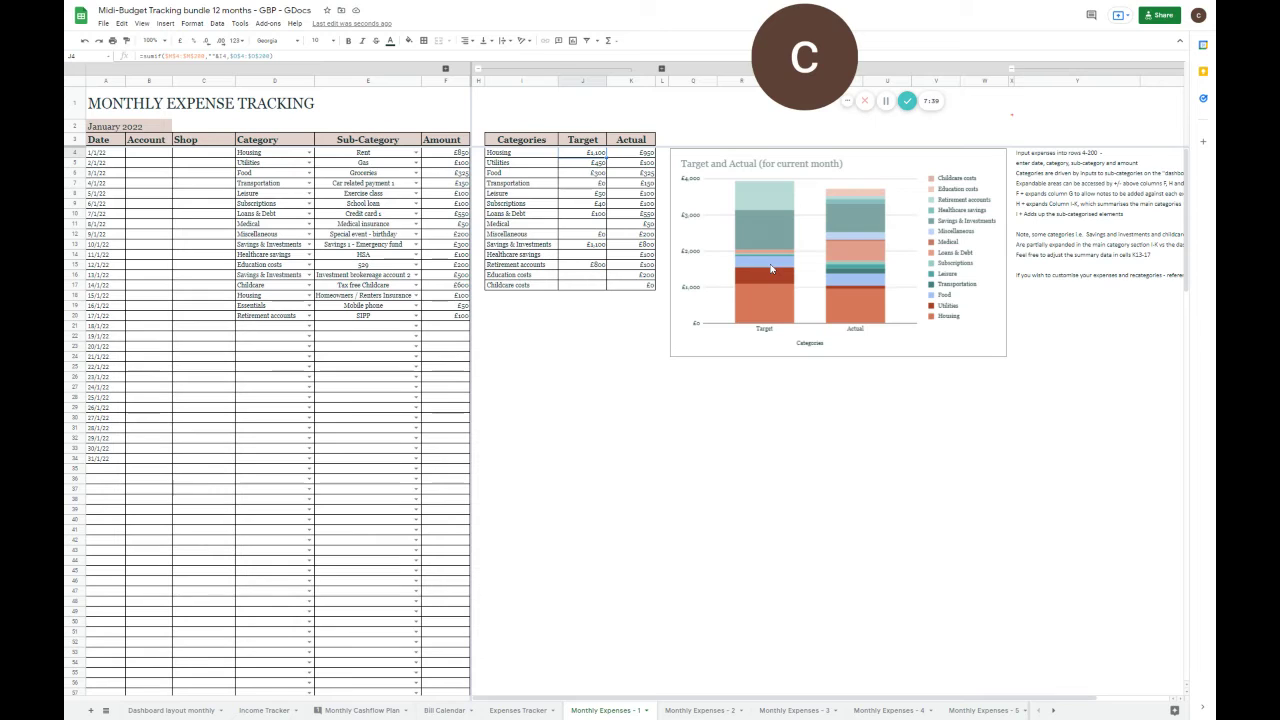
left_click(771, 268)
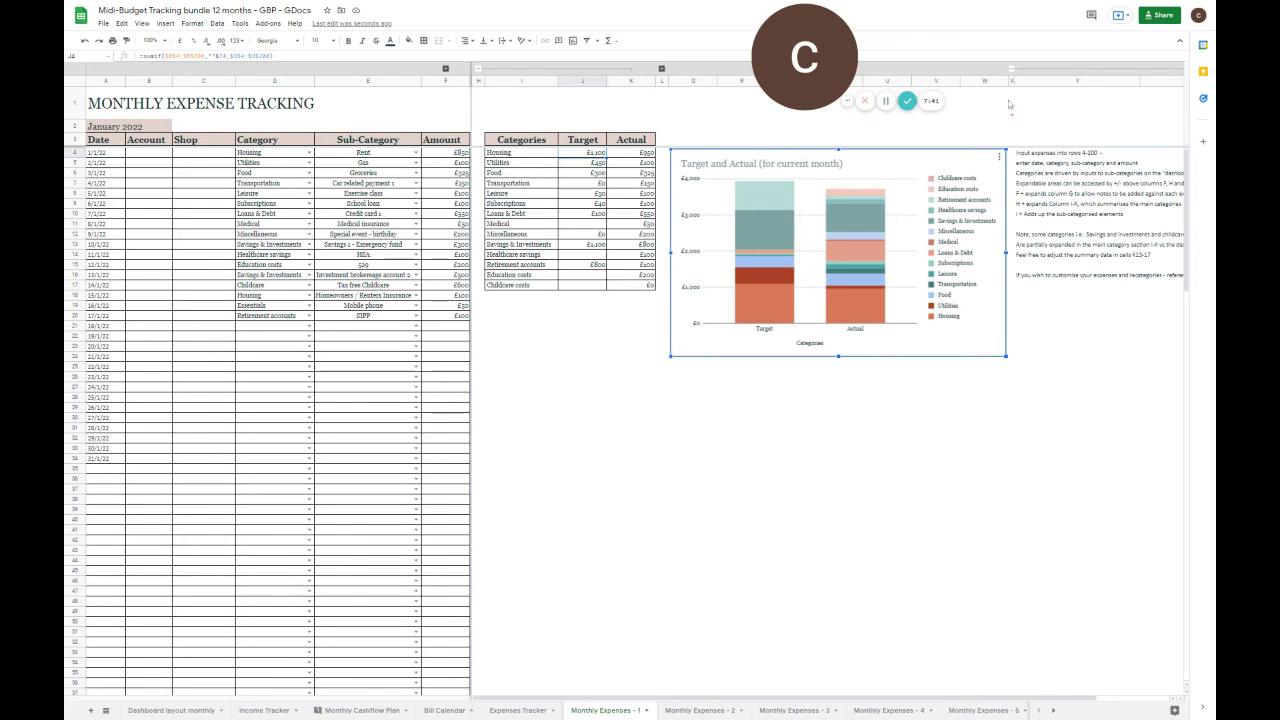
Highlight the usage instructions beside the chart, then expand the grouped Notes column and highlight the notes in it
left_click(1011, 112)
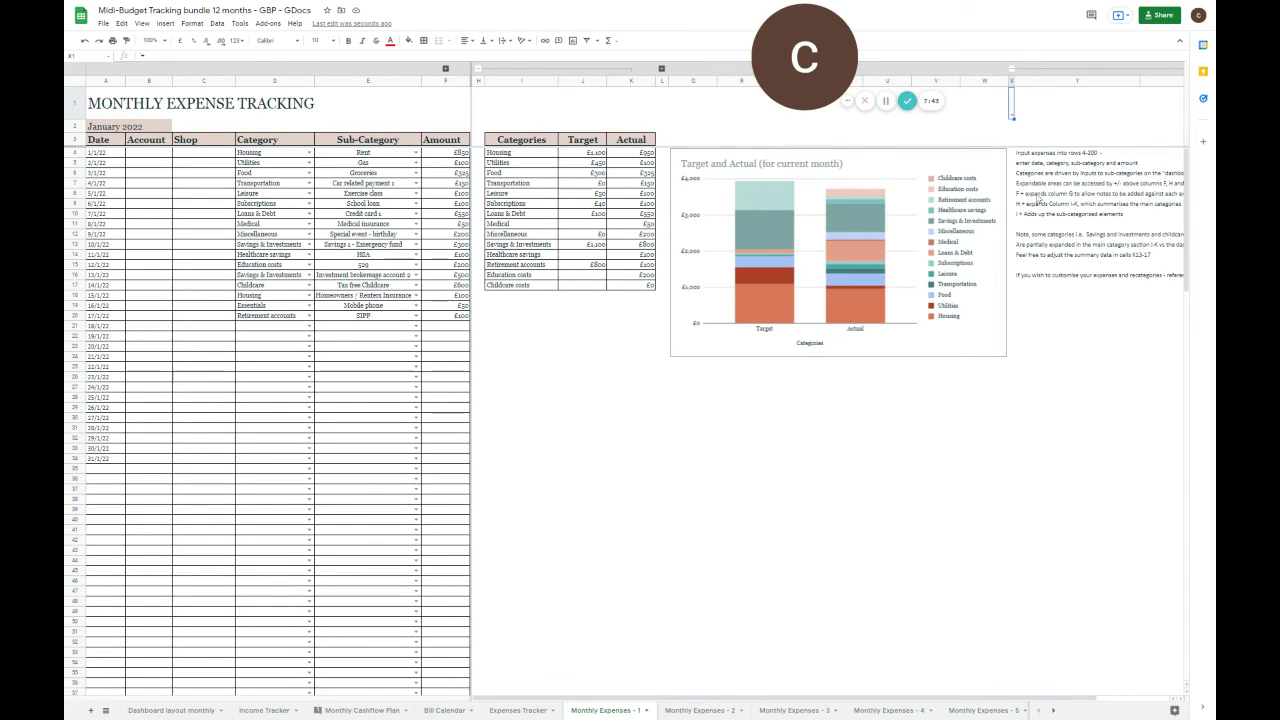
left_click_drag(1054, 152, 1062, 300)
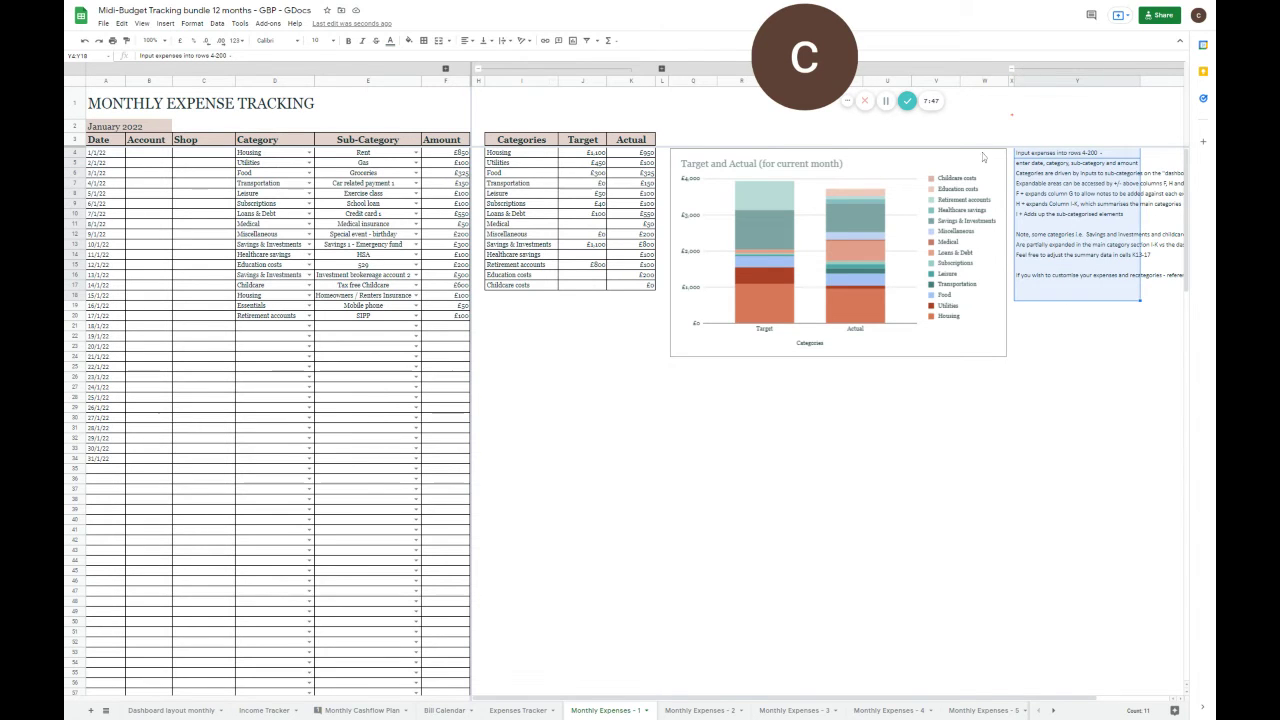
left_click(446, 68)
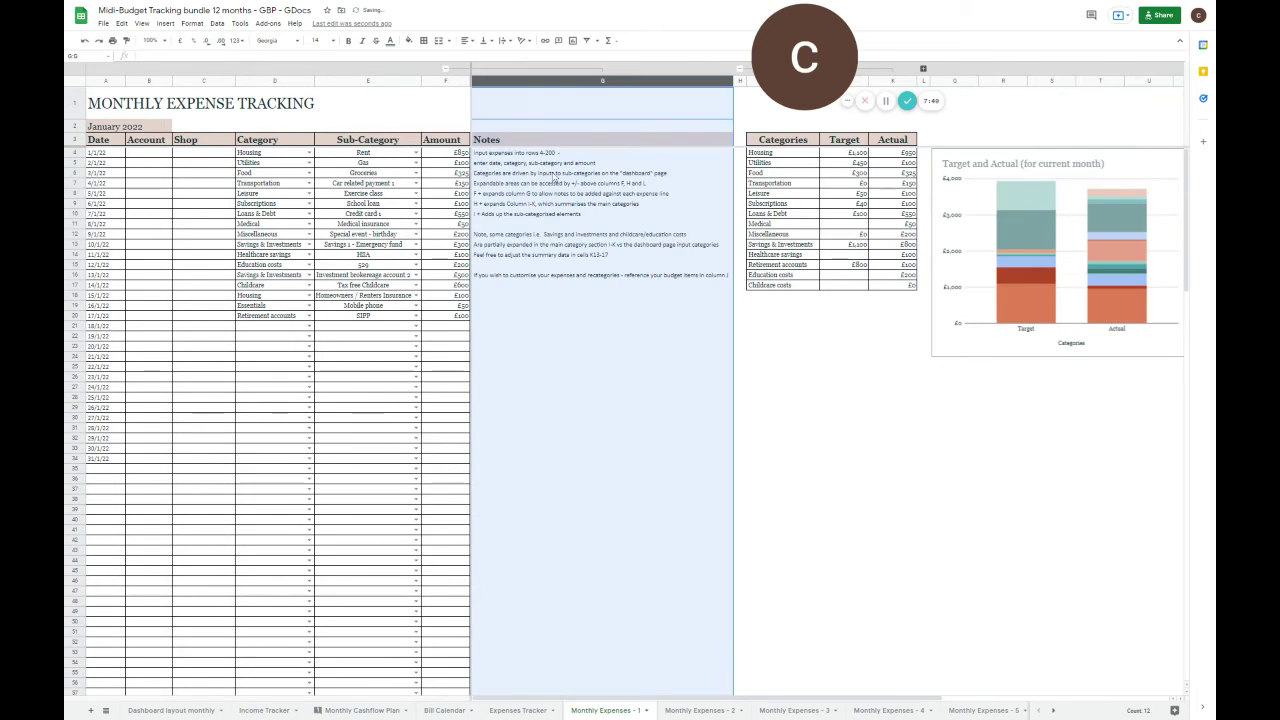
left_click_drag(513, 348, 513, 347)
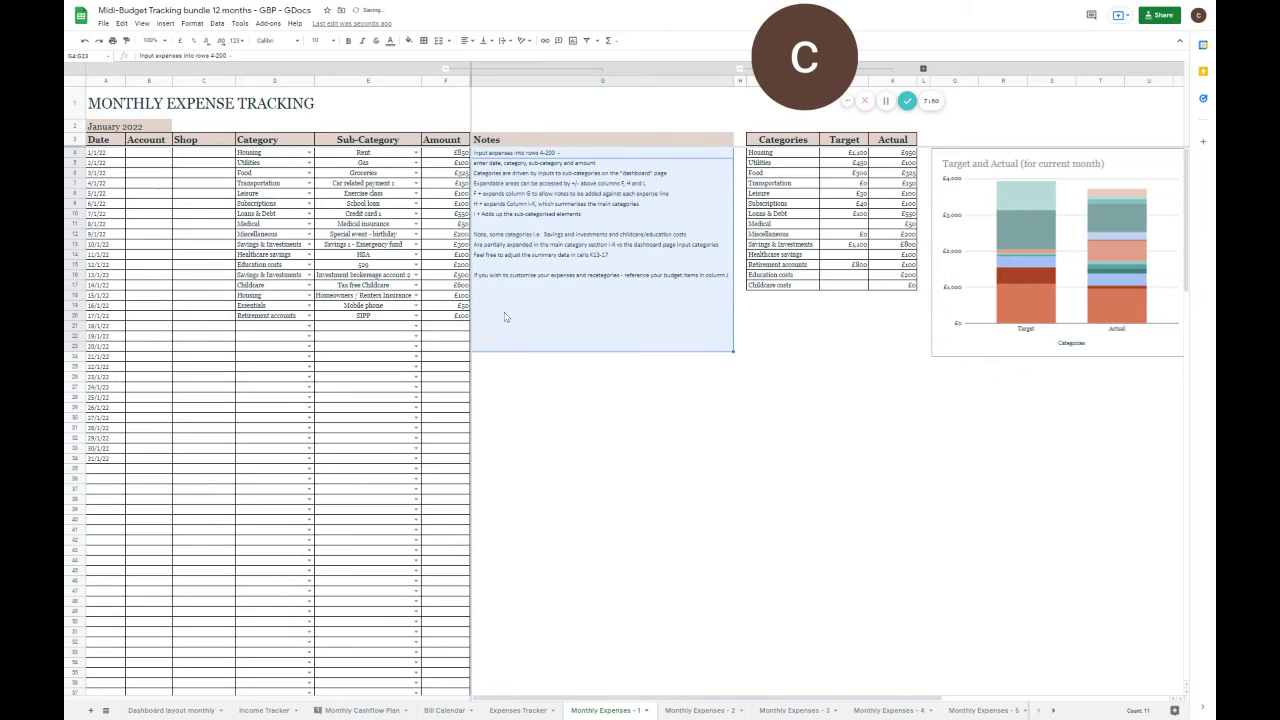
Collapse the grouped Notes column and trace the month heading to the start-date instructions in the Income Tracker
left_click(447, 69)
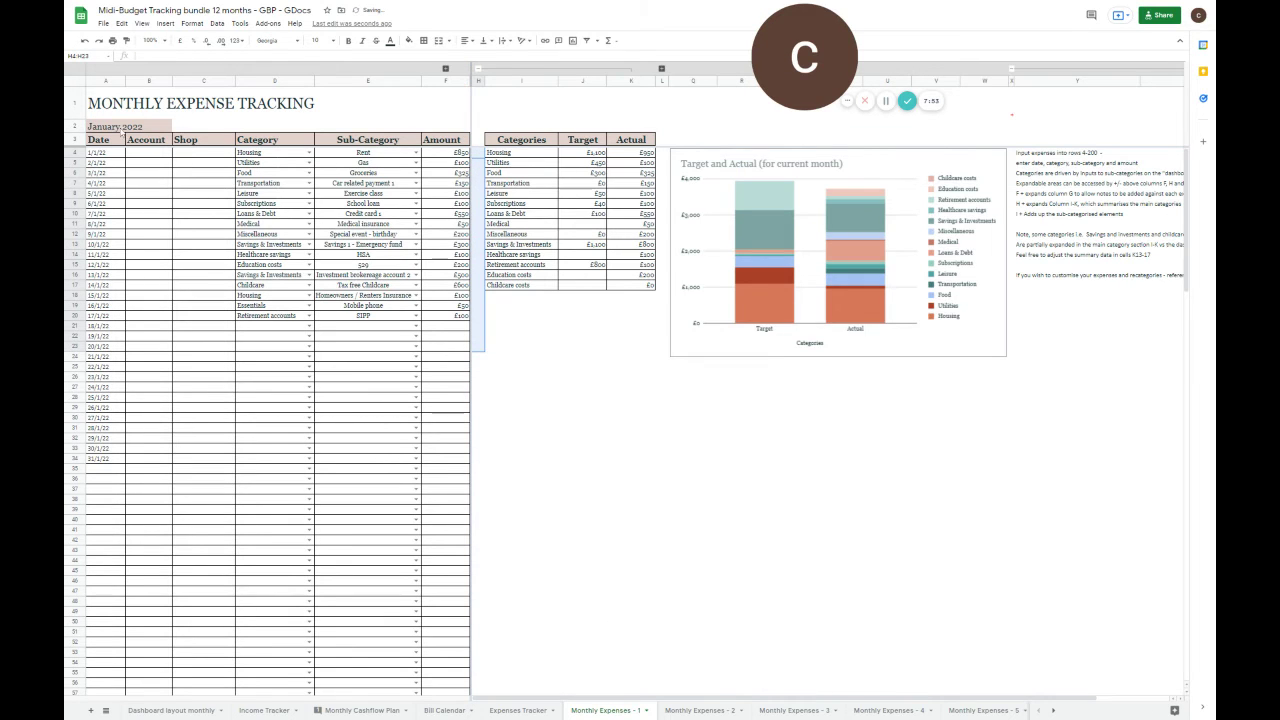
left_click(122, 133)
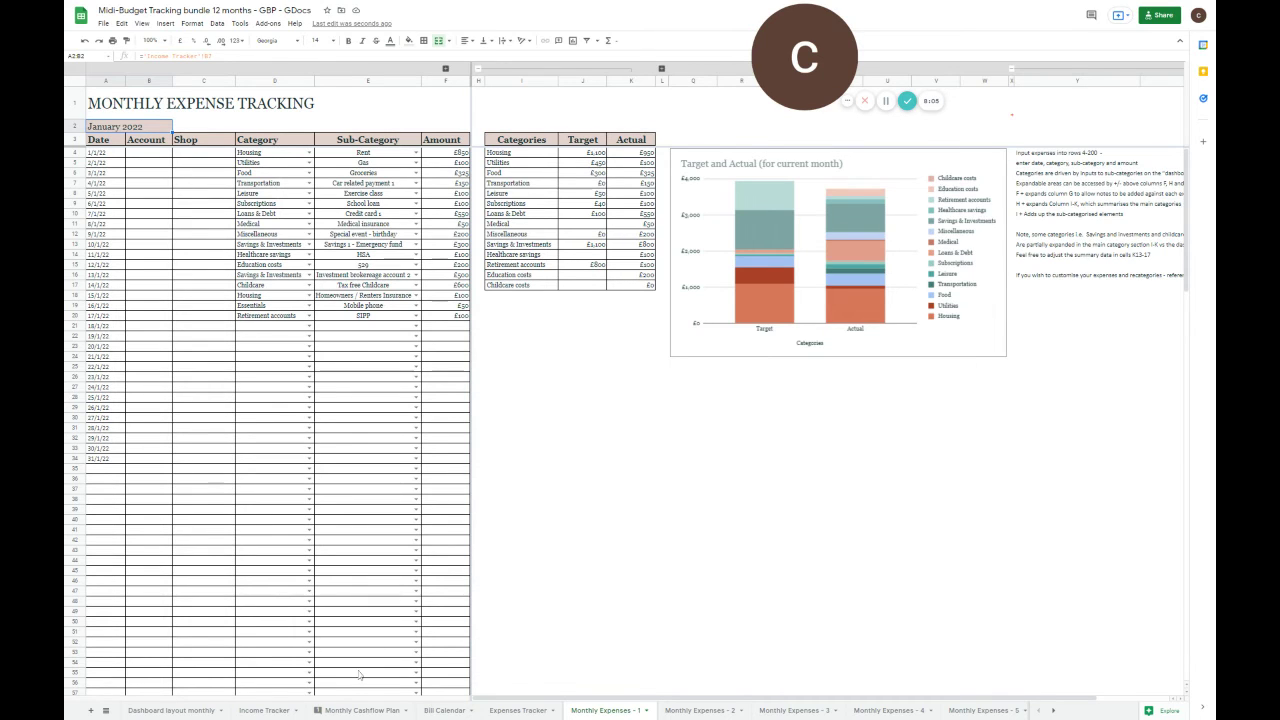
left_click(266, 710)
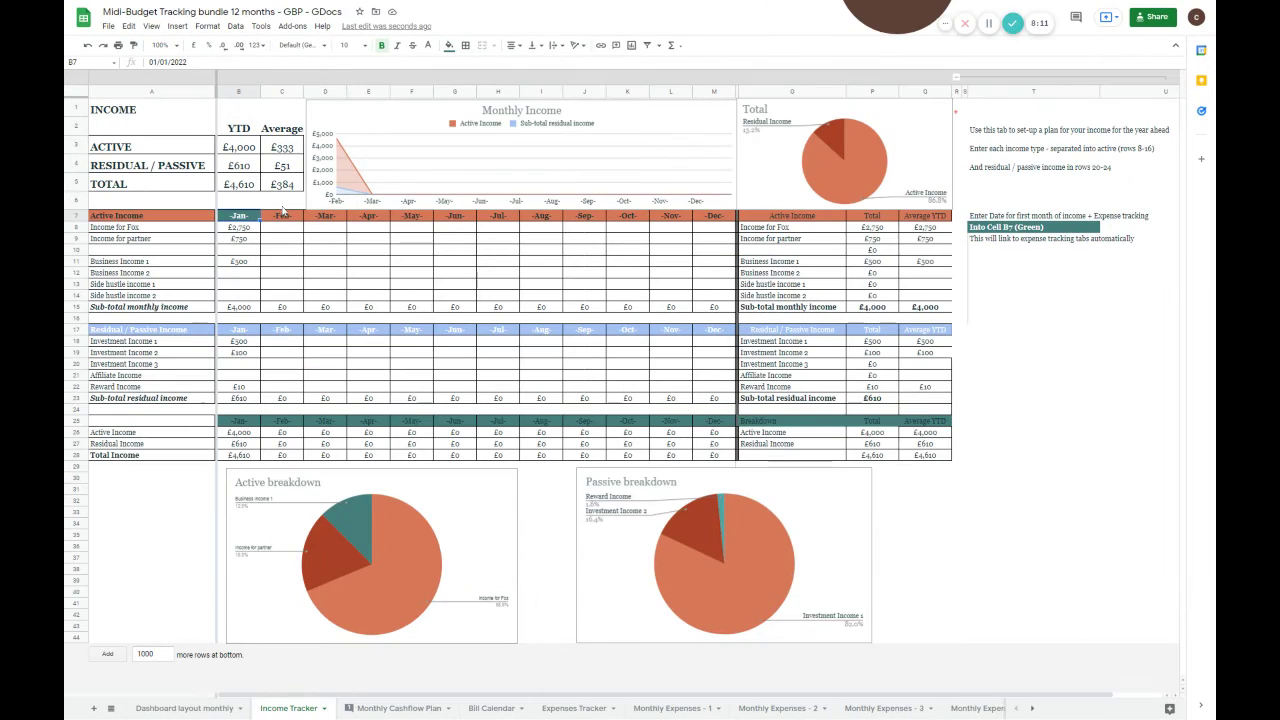
left_click_drag(1025, 219, 1030, 252)
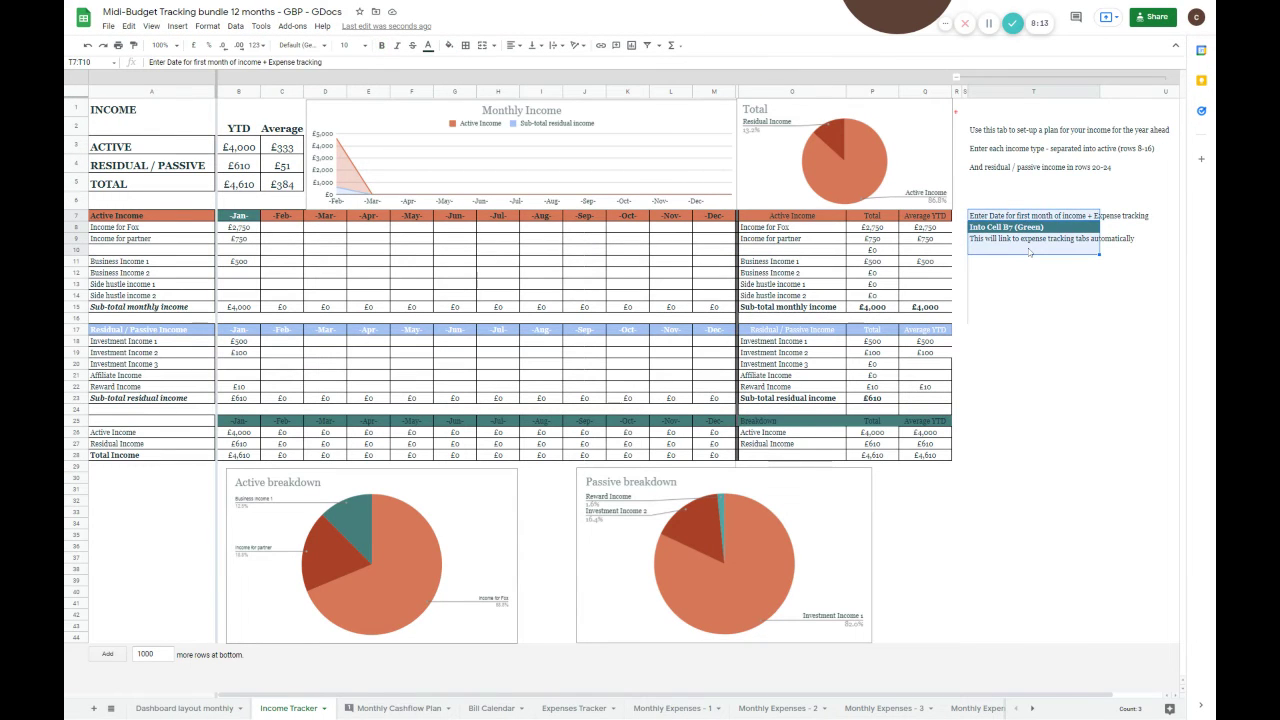
Set the first income month in cell B7 to 01/11/2021
left_click(253, 219)
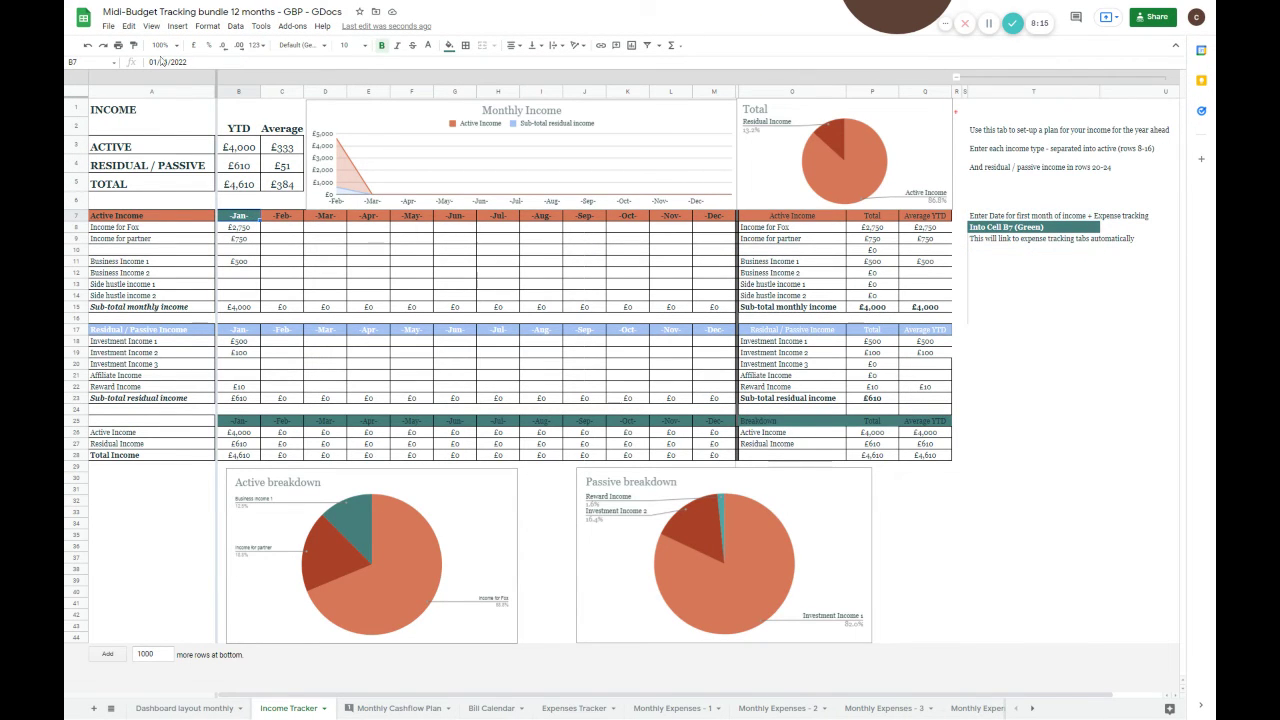
left_click_drag(188, 62, 148, 62)
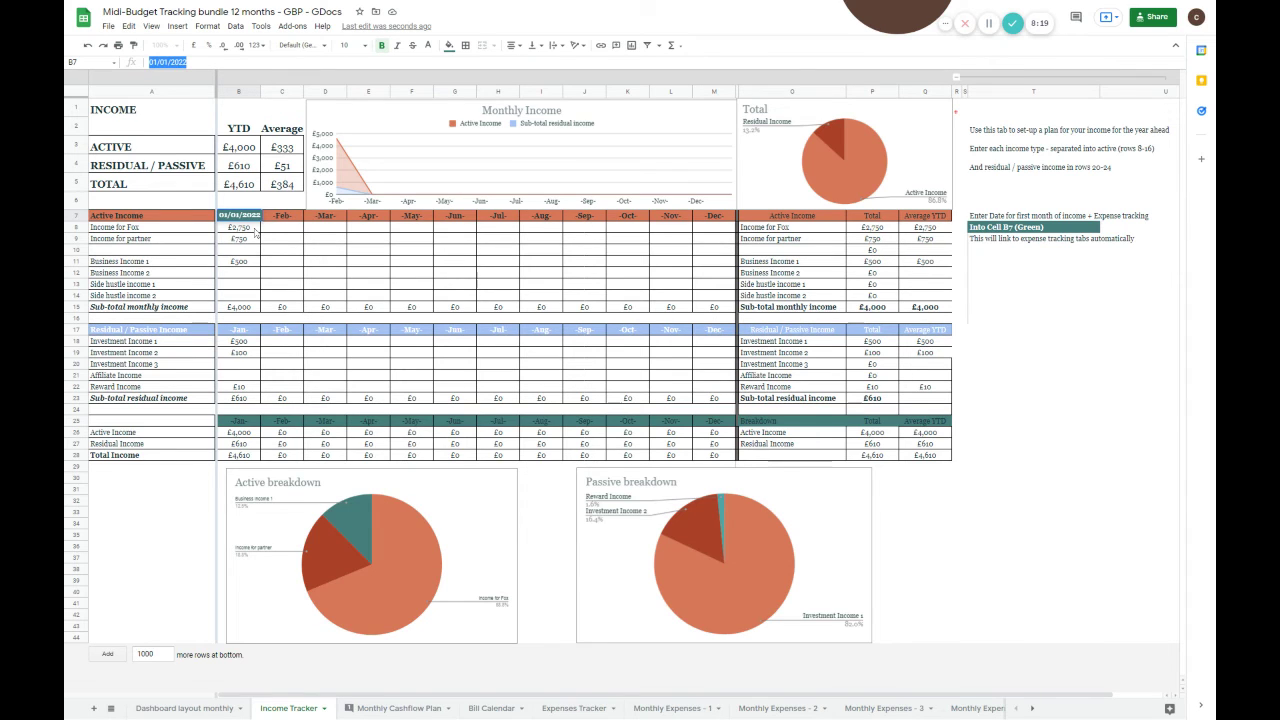
type("1/12/1")
type("1")
key("Return")
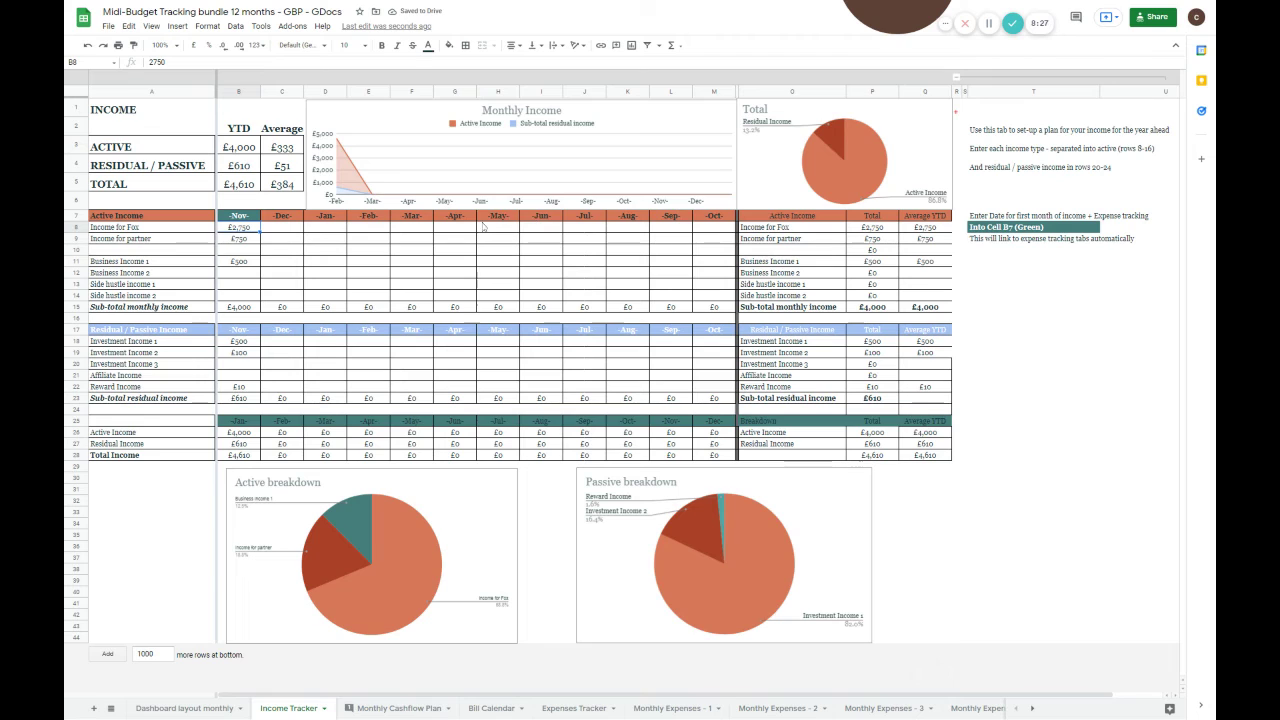
Link the breakdown table's first month heading in B25 to B17 and highlight the month headings through M25
left_click(237, 421)
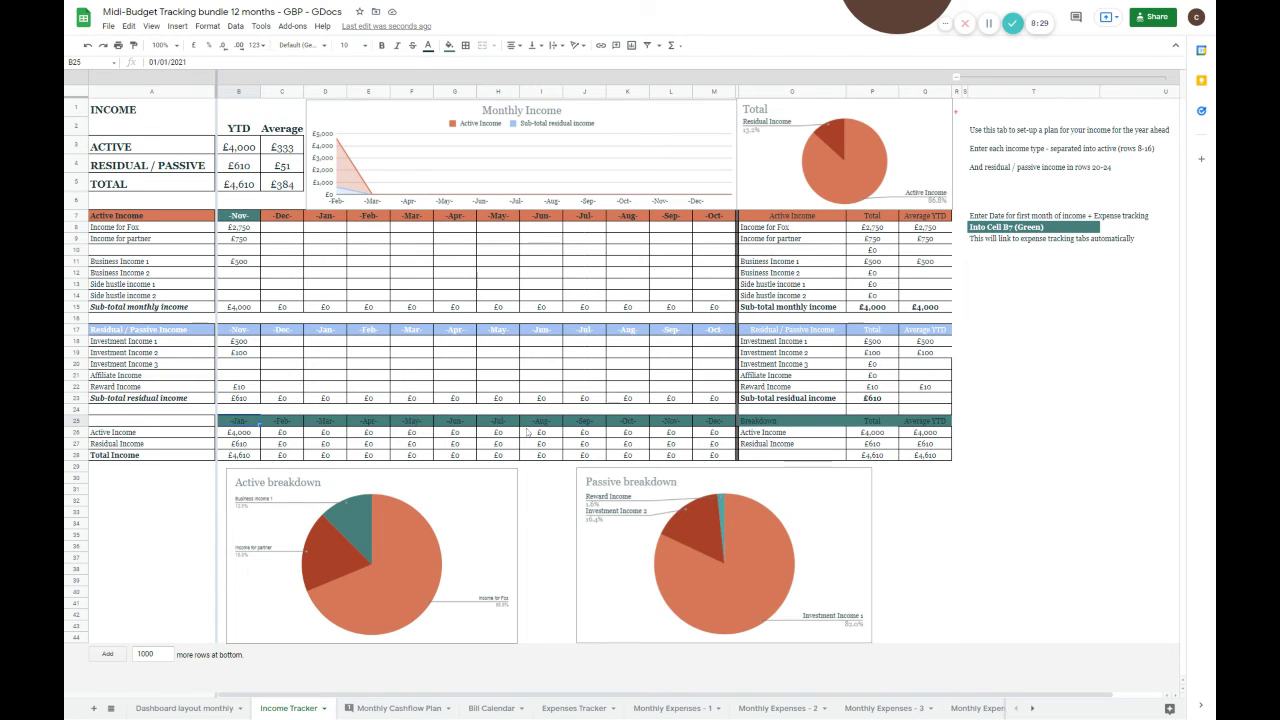
type("=")
key("Up")
key("Up")
key("Up")
key("Up")
key("Up")
key("Up")
key("Up")
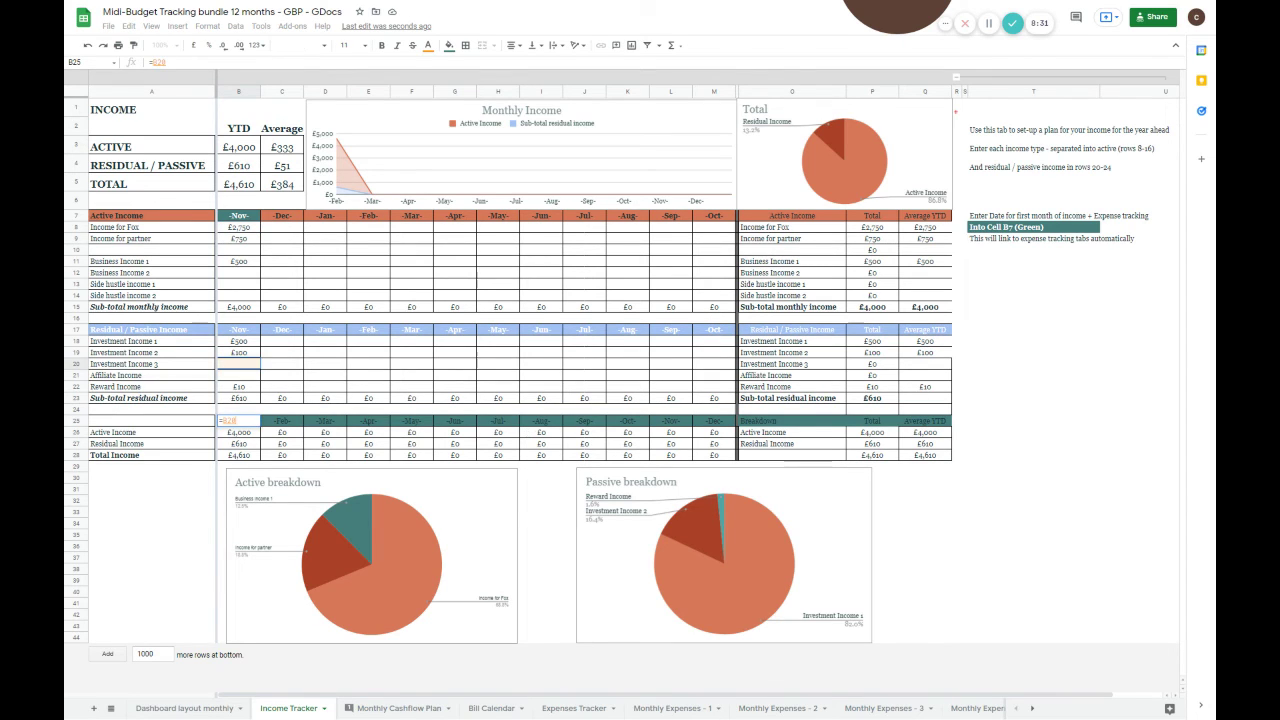
key("Up")
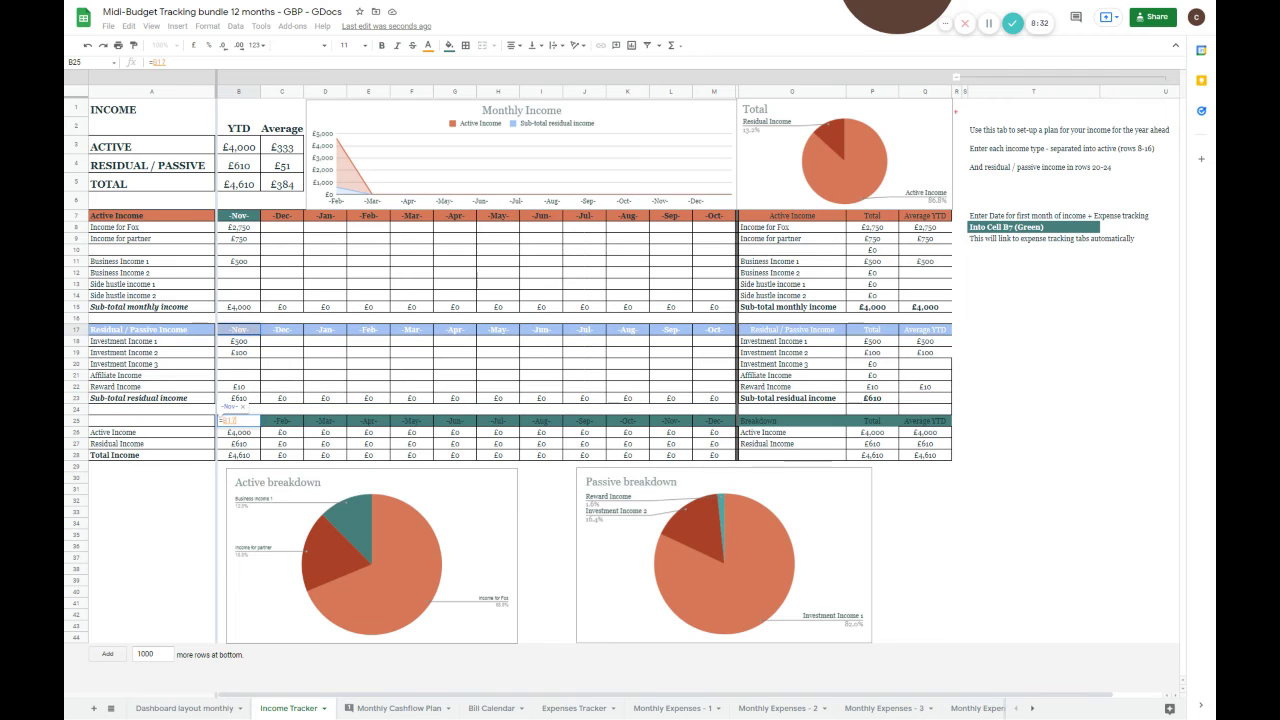
key("Return")
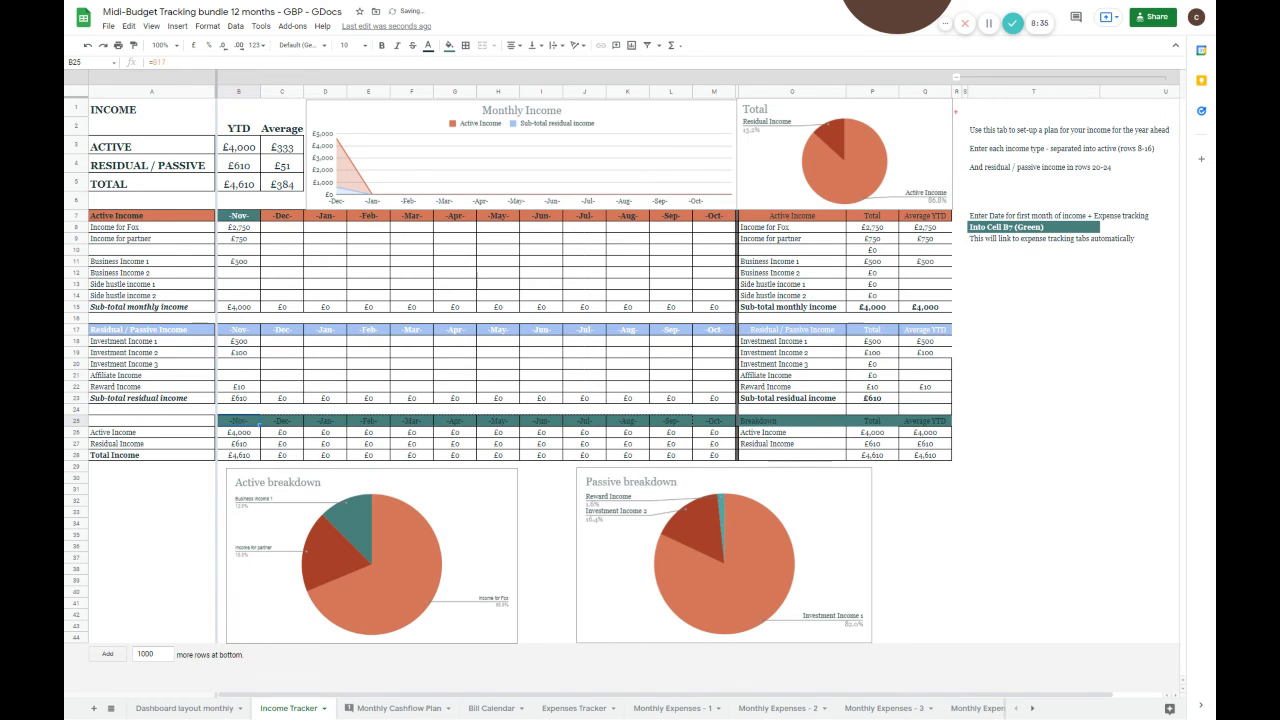
left_click_drag(260, 425, 714, 421)
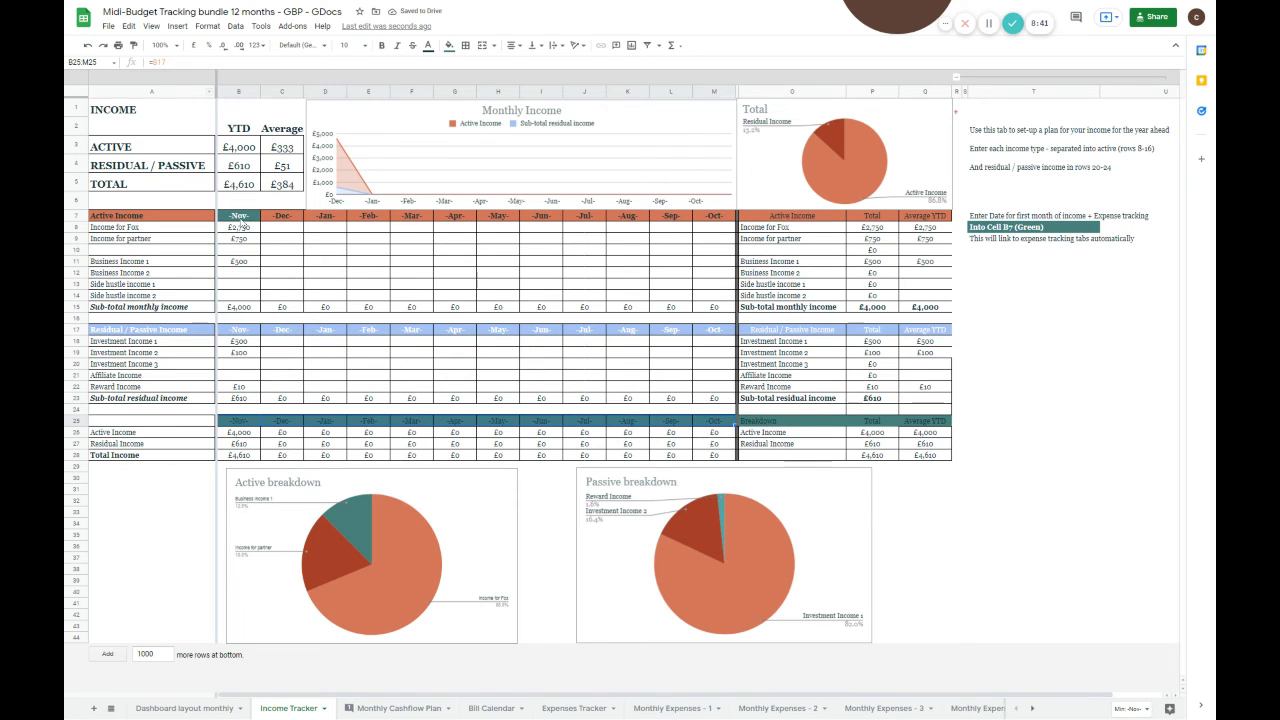
Change the Income Tracker's starting month in B7 to 1/10/21
left_click(240, 220)
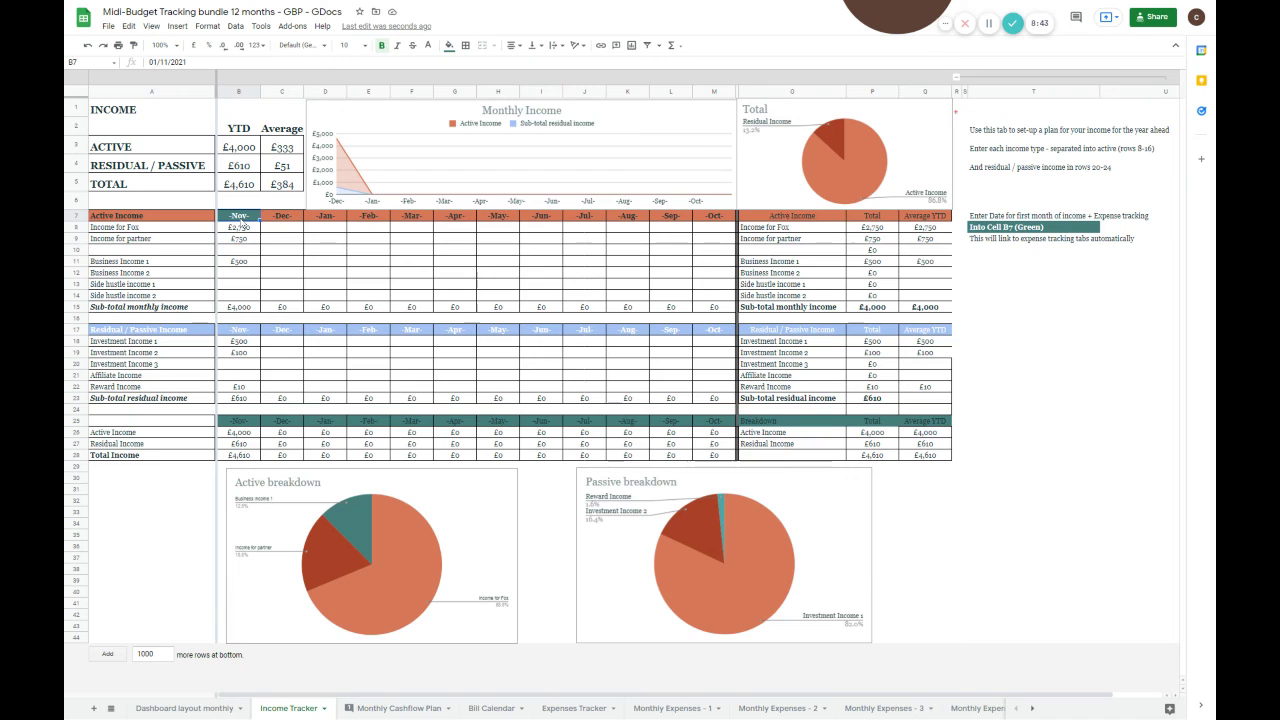
type("1")
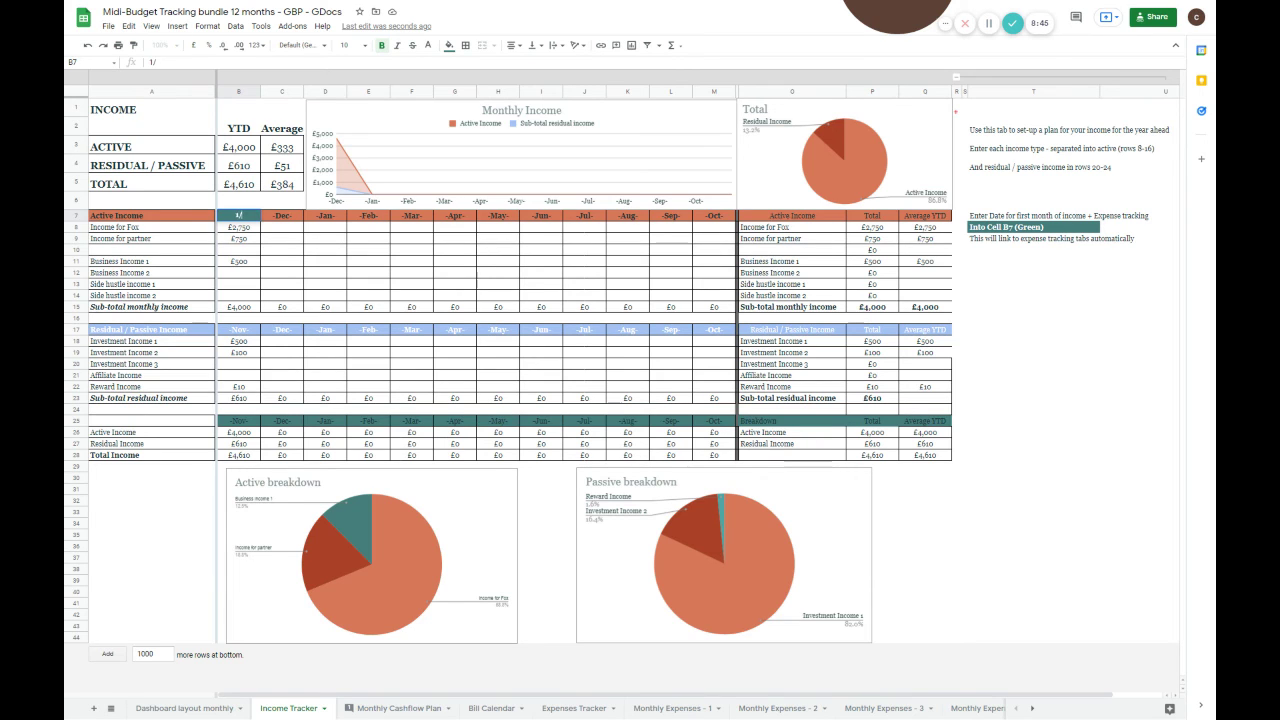
type("/10/21")
key("Return")
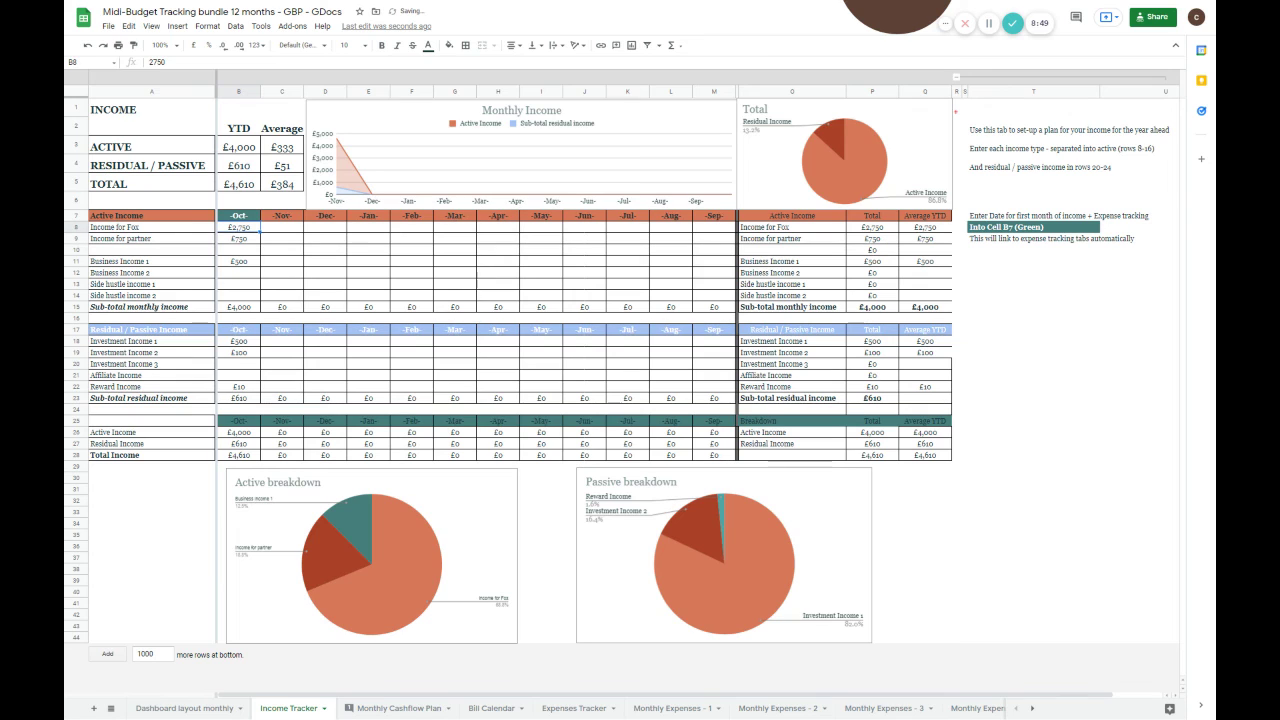
Restore the Income Tracker's starting date in B7 to 1 January
left_click(239, 216)
type("1/")
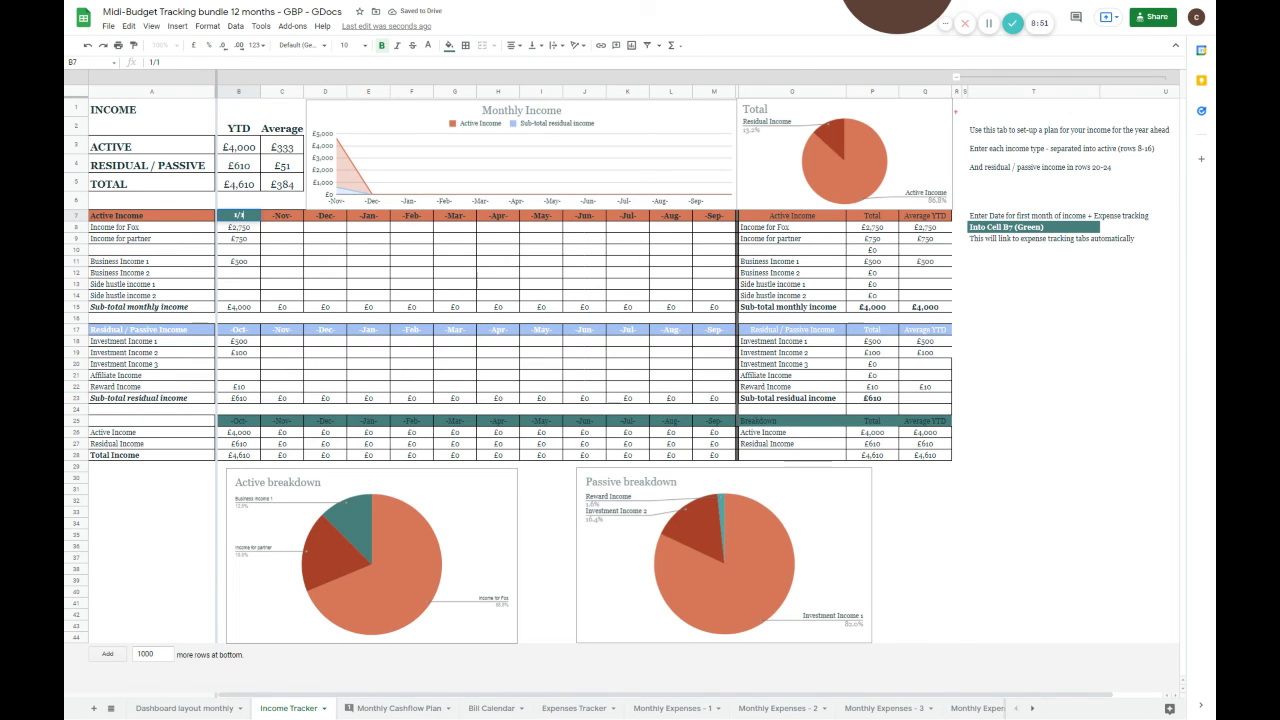
type("1/24")
key("Return")
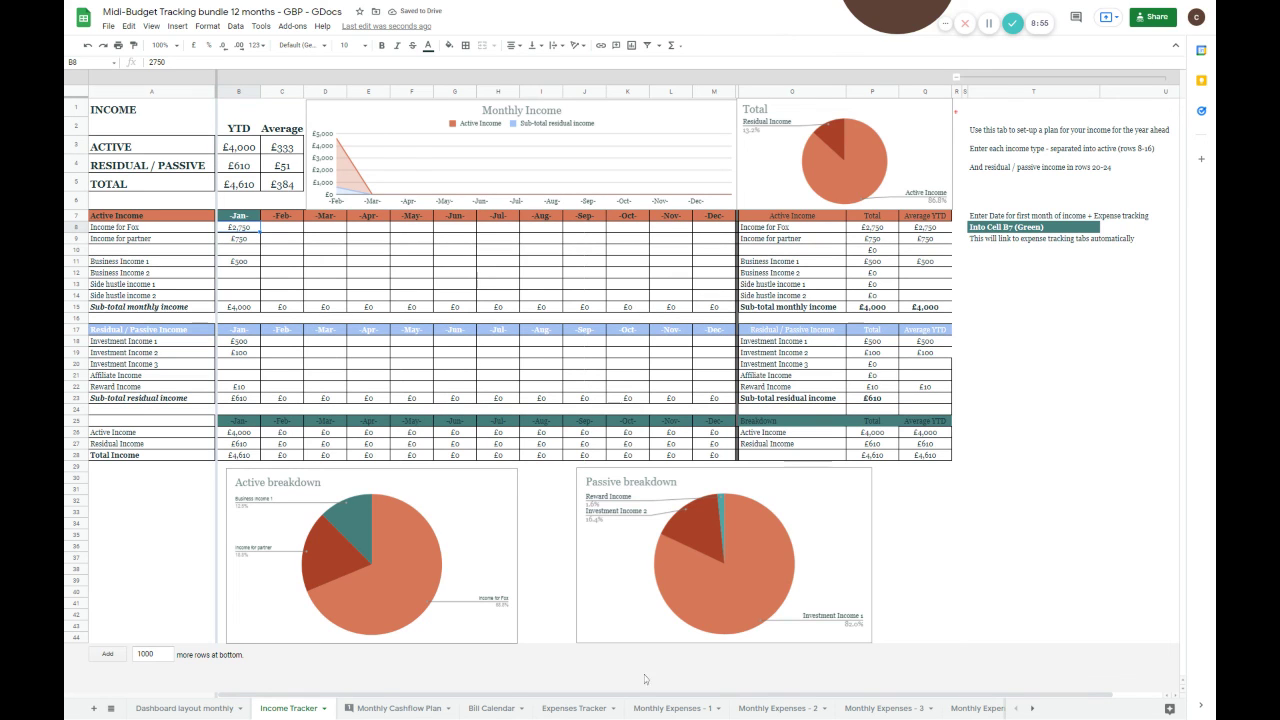
View the Monthly Cashflow Plan sheet and return to the monthly dashboard layout
left_click(391, 708)
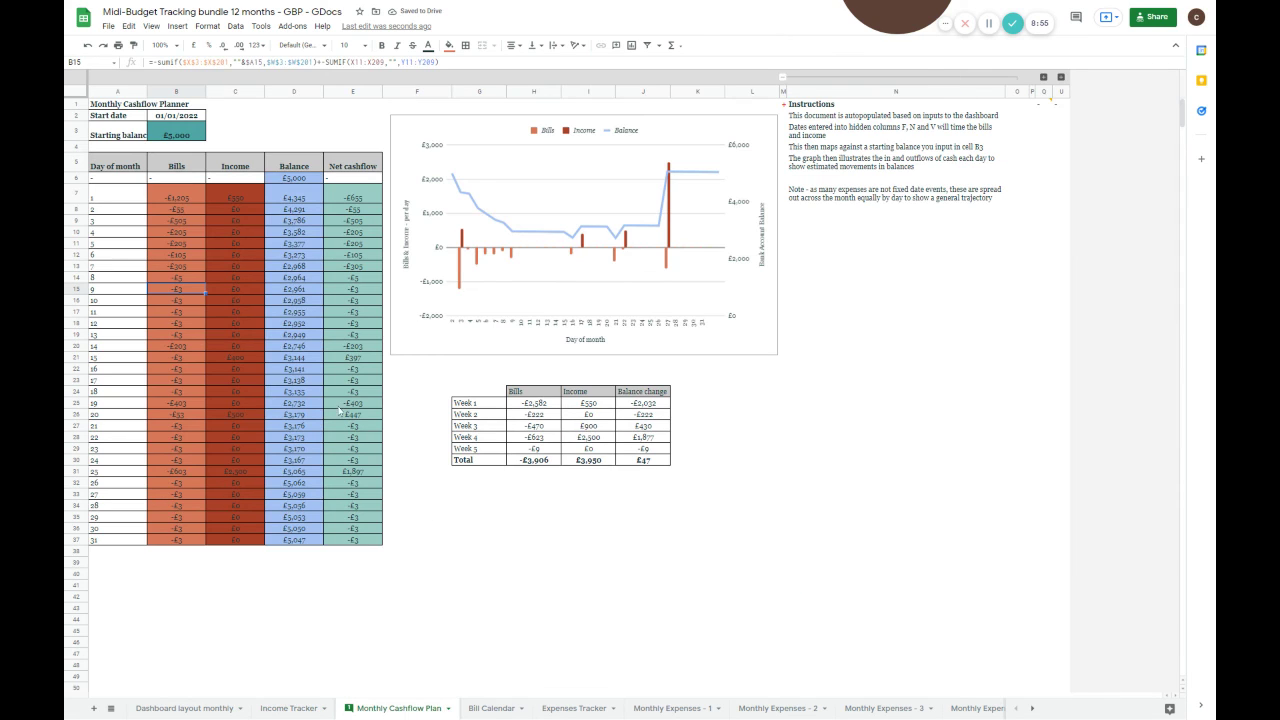
left_click(202, 709)
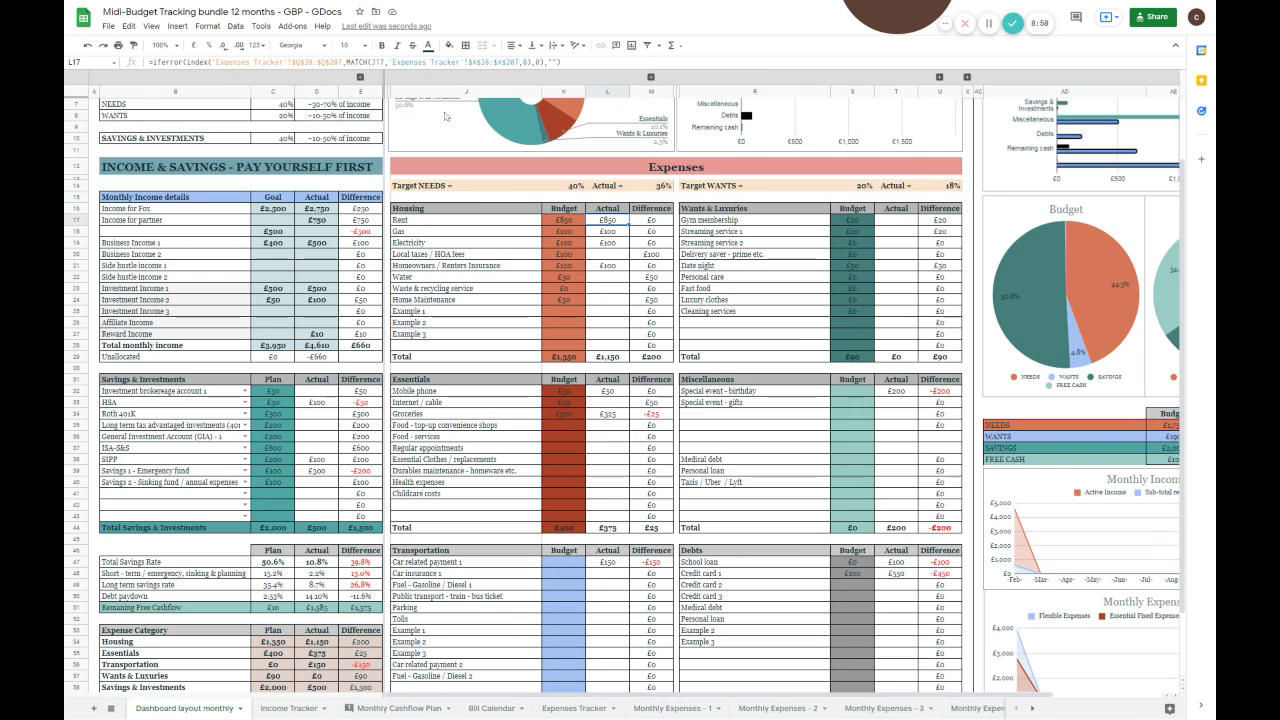